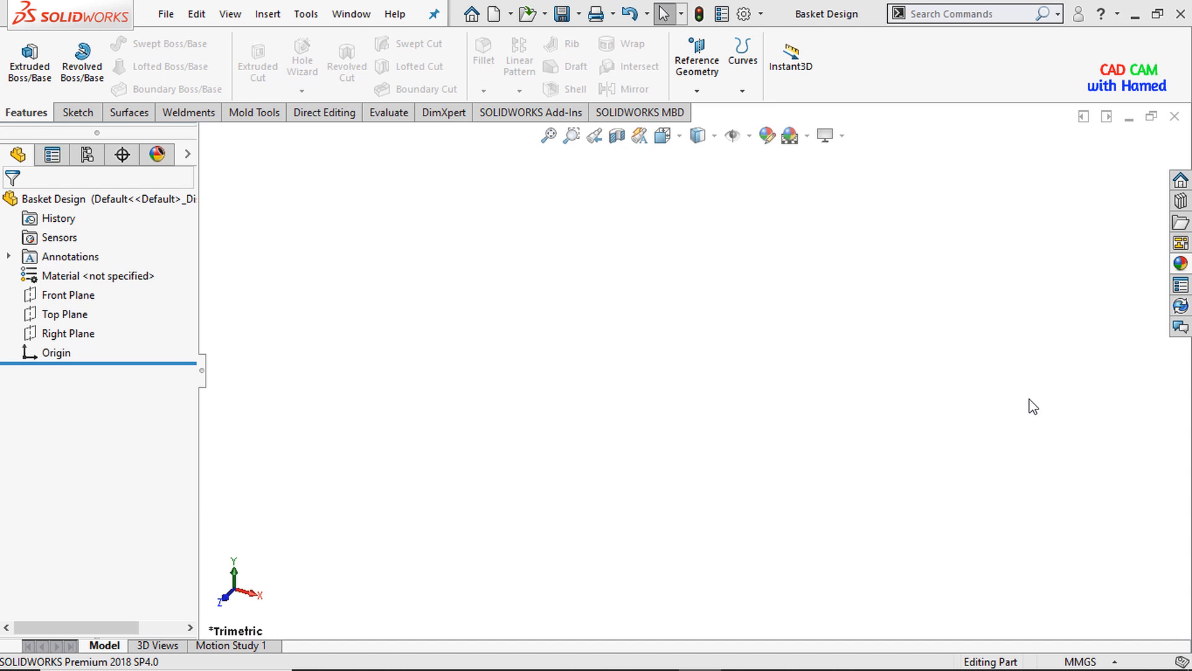
# - On the Front Plane, sketch a closed four-sided profile from the origin, about 68 mm high with a 46 mm base and a slanted outer side
pyautogui.rightClick(78, 294)
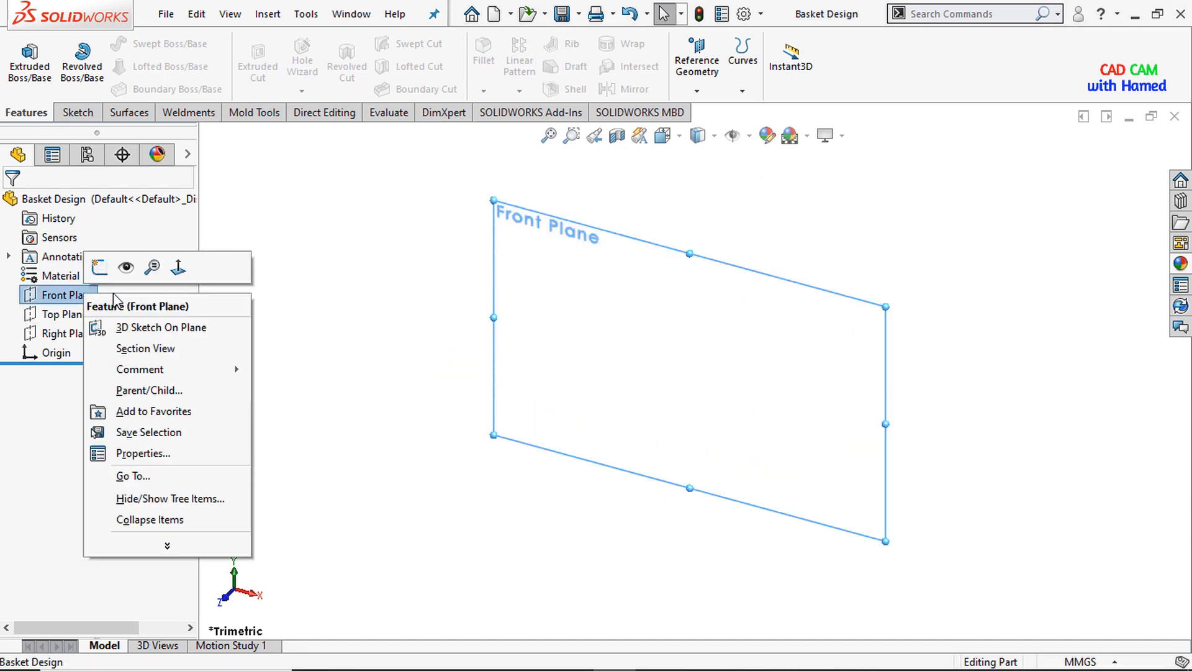
pyautogui.click(179, 267)
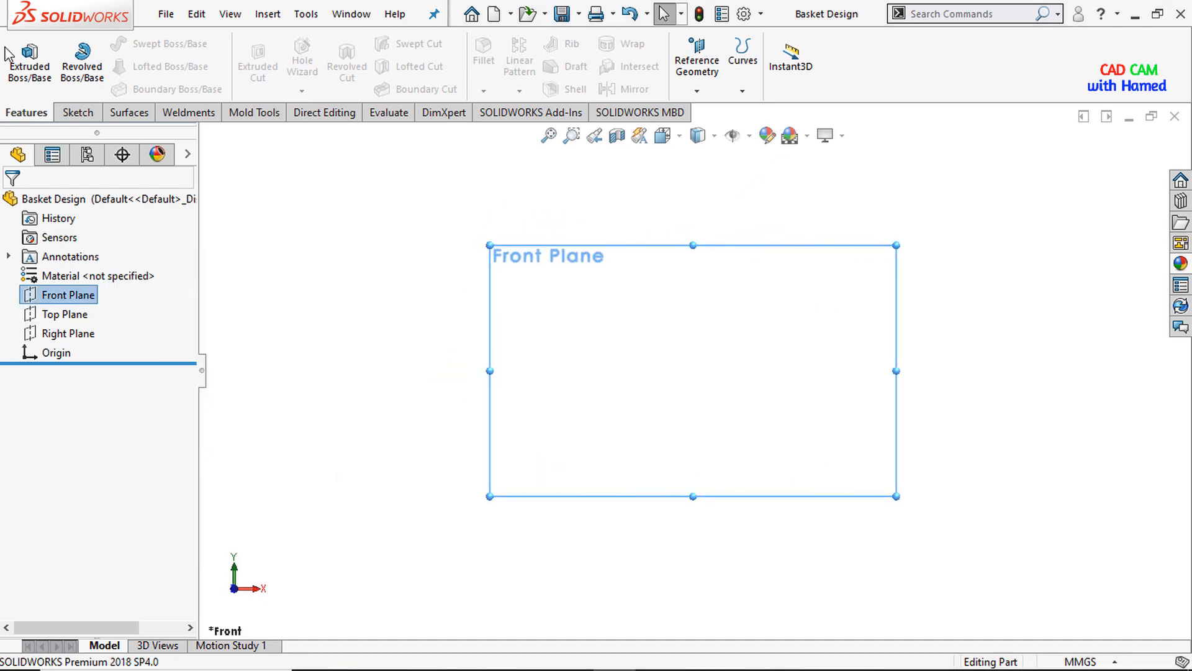
pyautogui.click(75, 113)
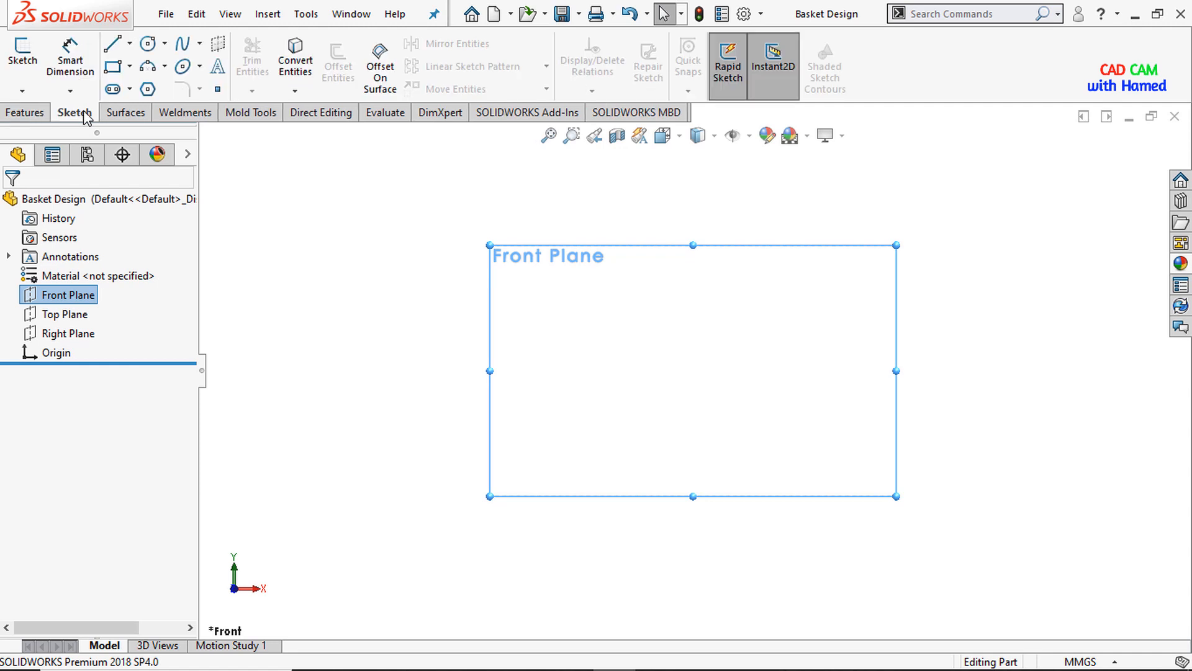
pyautogui.click(131, 44)
pyautogui.click(186, 64)
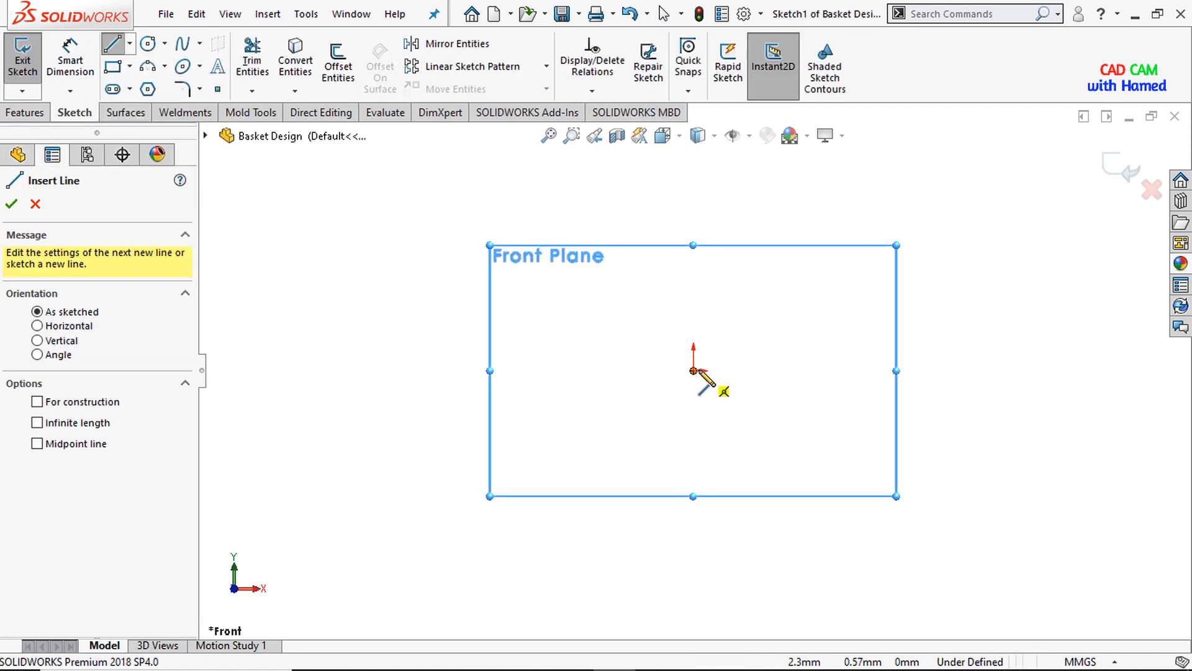
pyautogui.click(694, 371)
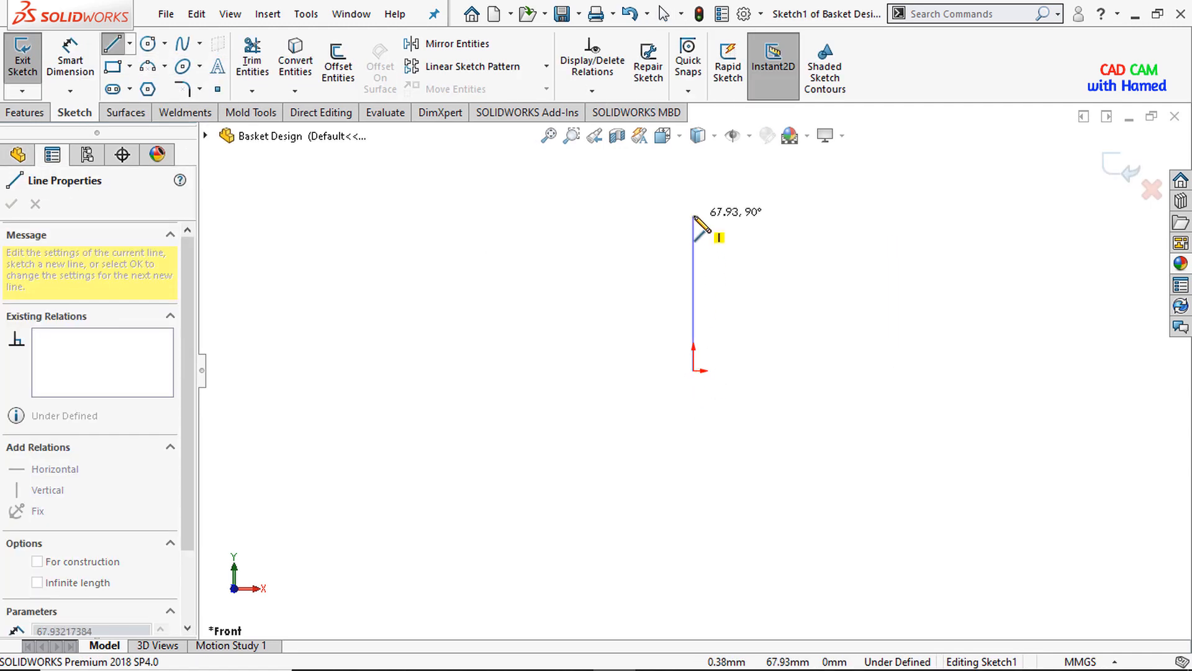
pyautogui.click(693, 217)
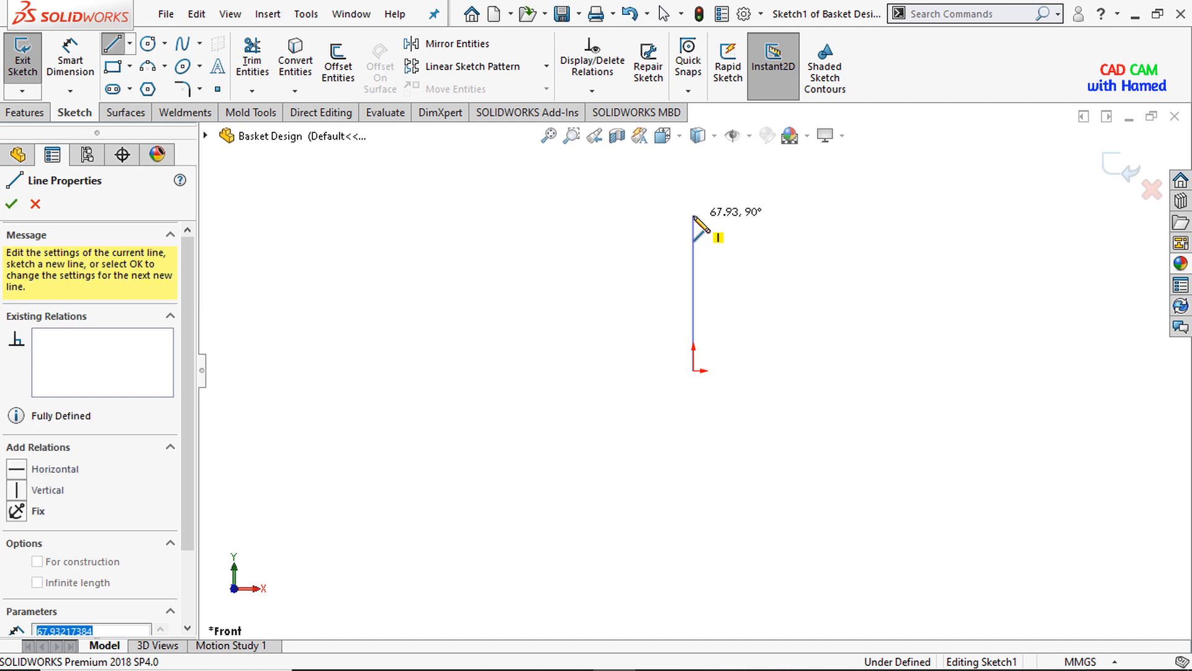
pyautogui.doubleClick(881, 215)
pyautogui.click(881, 215)
pyautogui.click(799, 370)
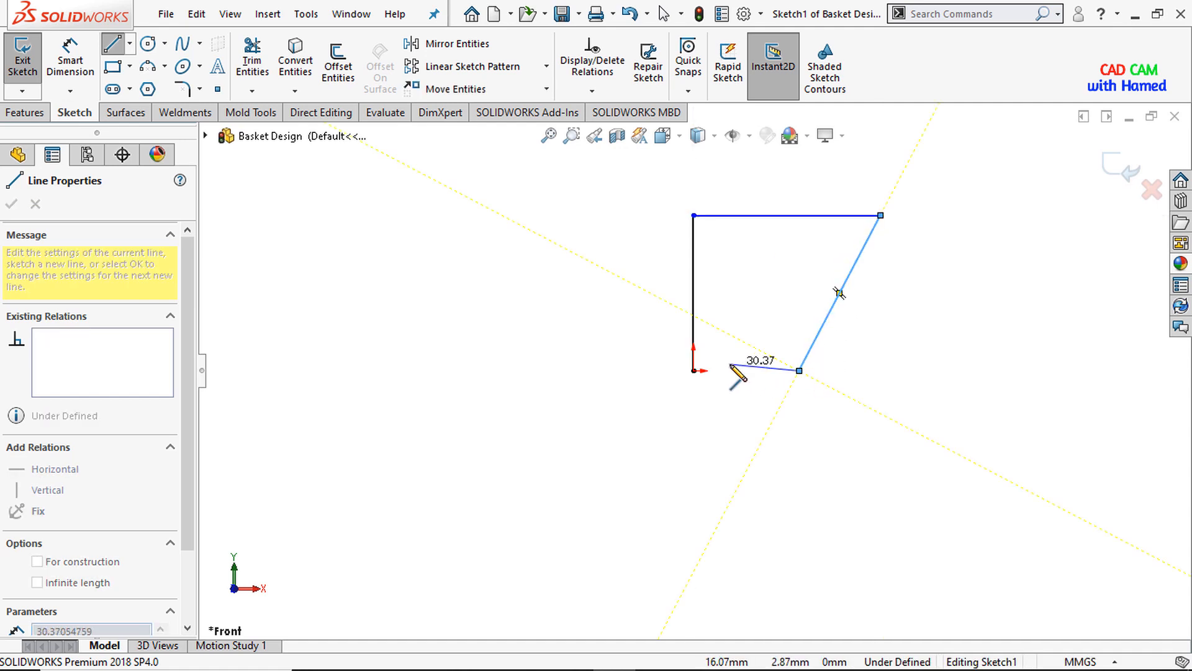
pyautogui.click(693, 371)
pyautogui.rightClick(653, 329)
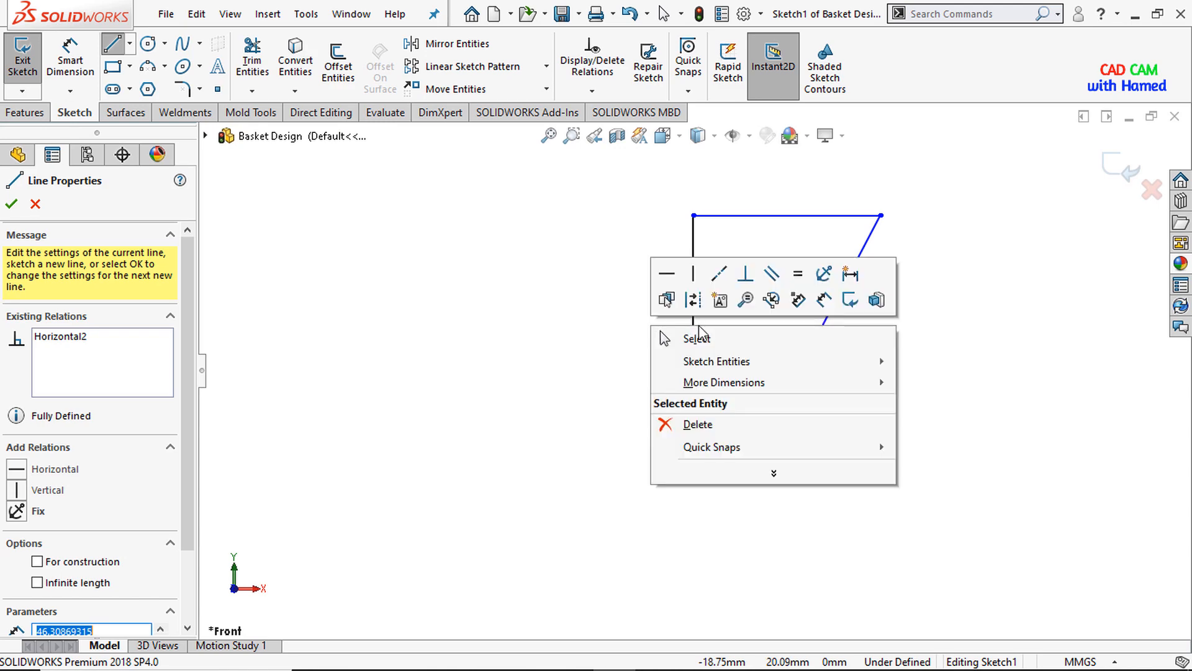
pyautogui.click(673, 335)
# - Draw a vertical centerline from the origin downward, below the profile
pyautogui.click(129, 43)
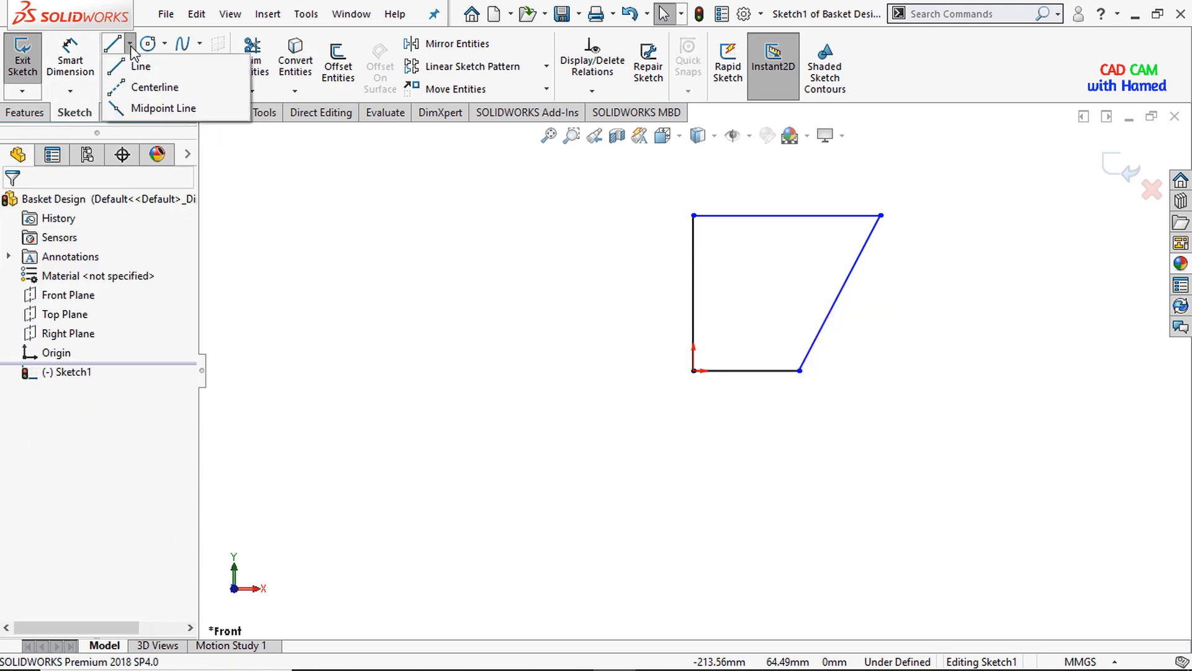
pyautogui.click(153, 85)
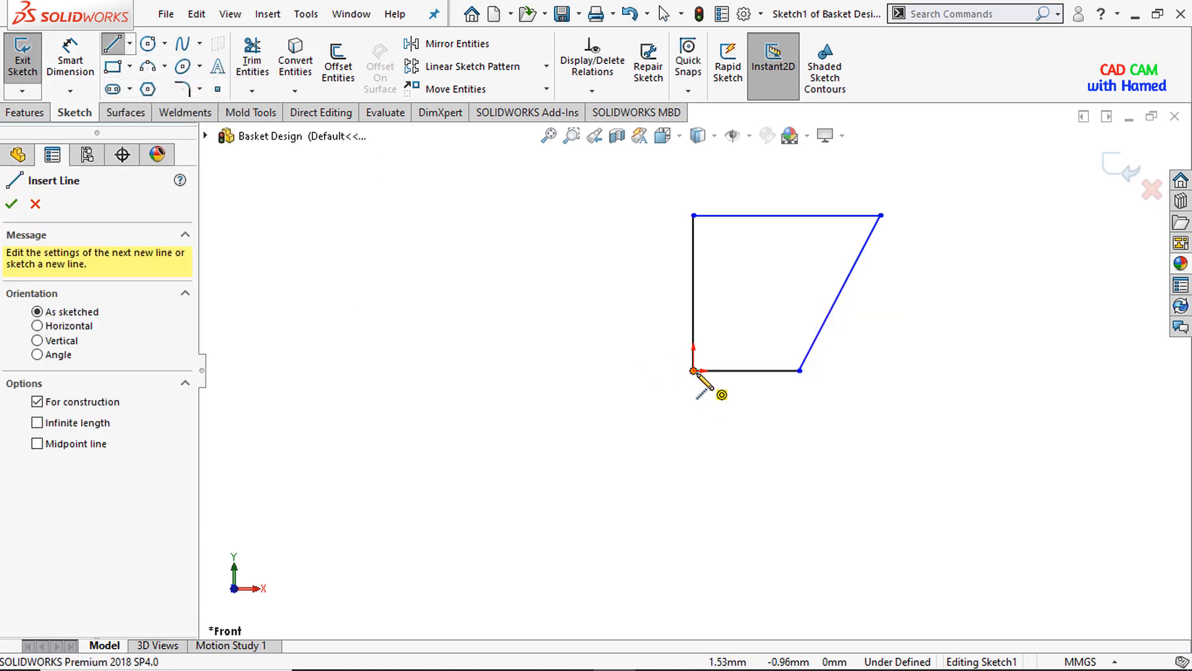
pyautogui.click(693, 370)
pyautogui.click(694, 456)
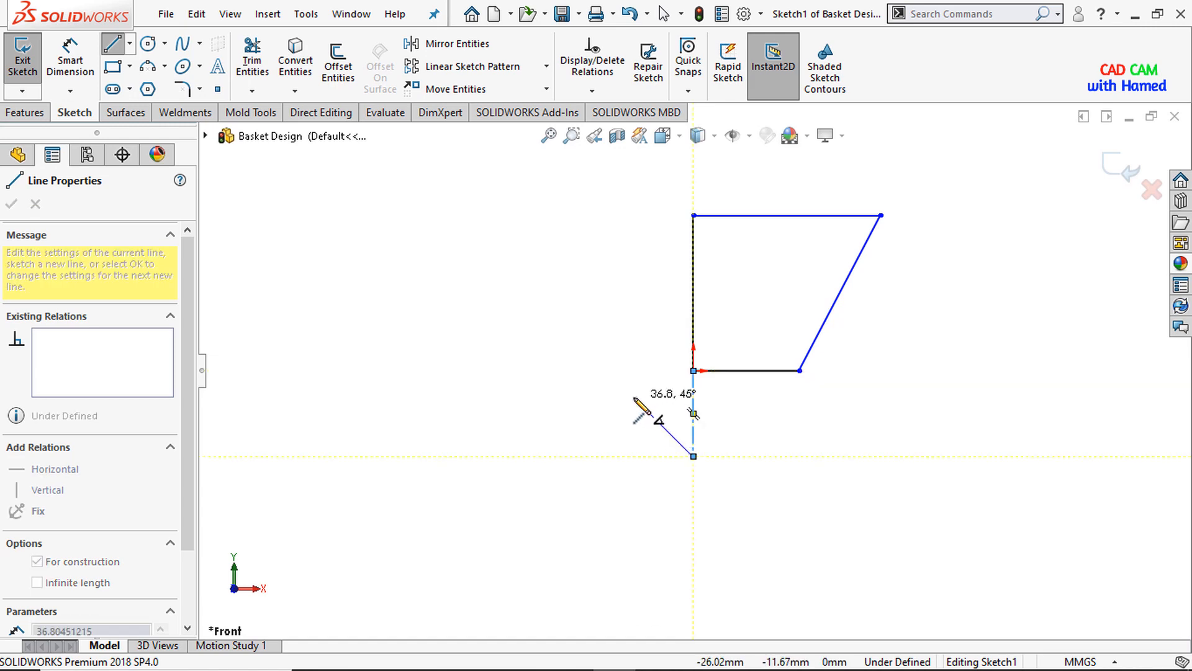
pyautogui.rightClick(634, 397)
pyautogui.click(657, 415)
# - Dimension the profile's vertical side on the axis as 200 mm
pyautogui.click(65, 69)
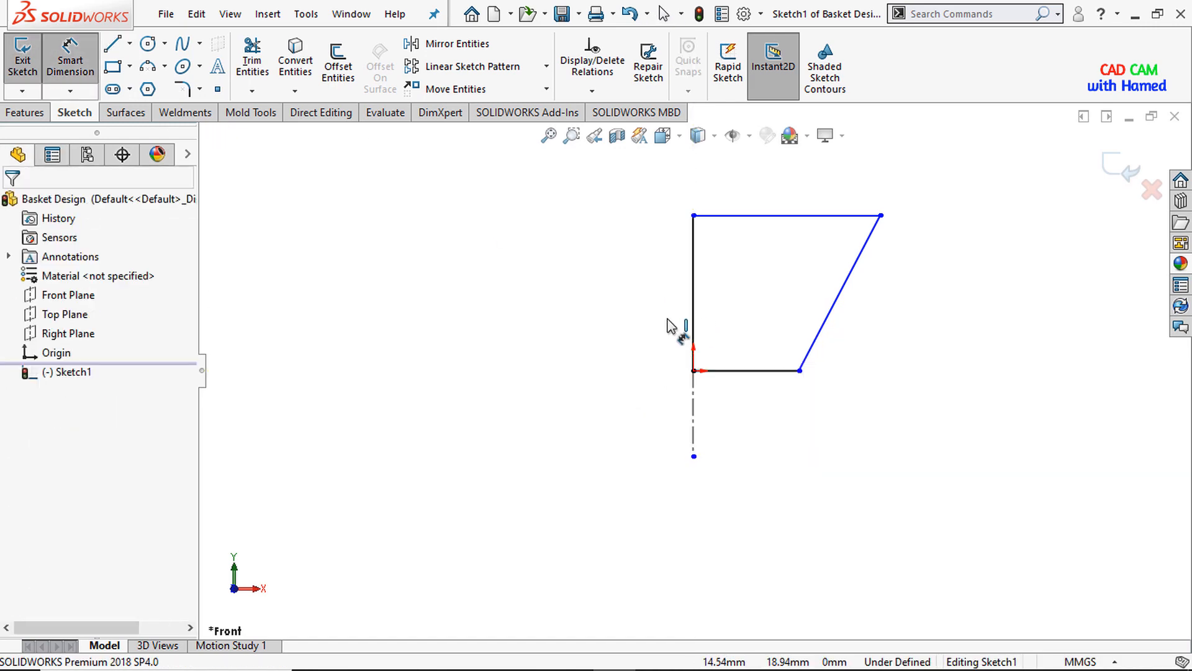
pyautogui.click(694, 317)
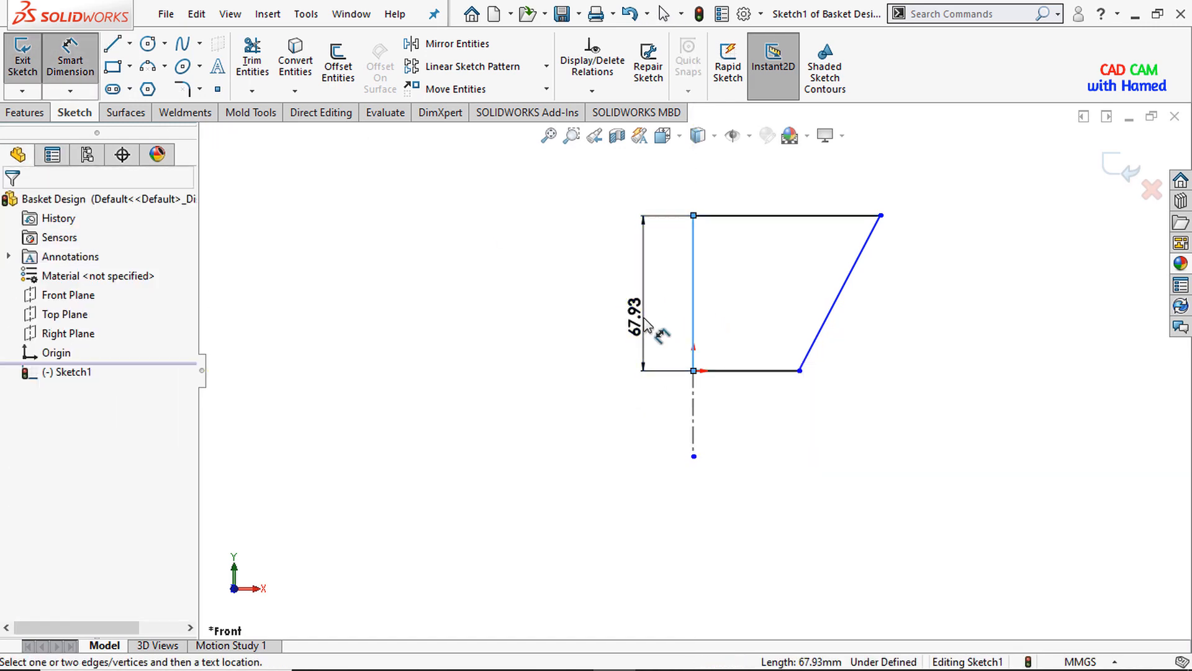
pyautogui.click(645, 321)
pyautogui.write('200')
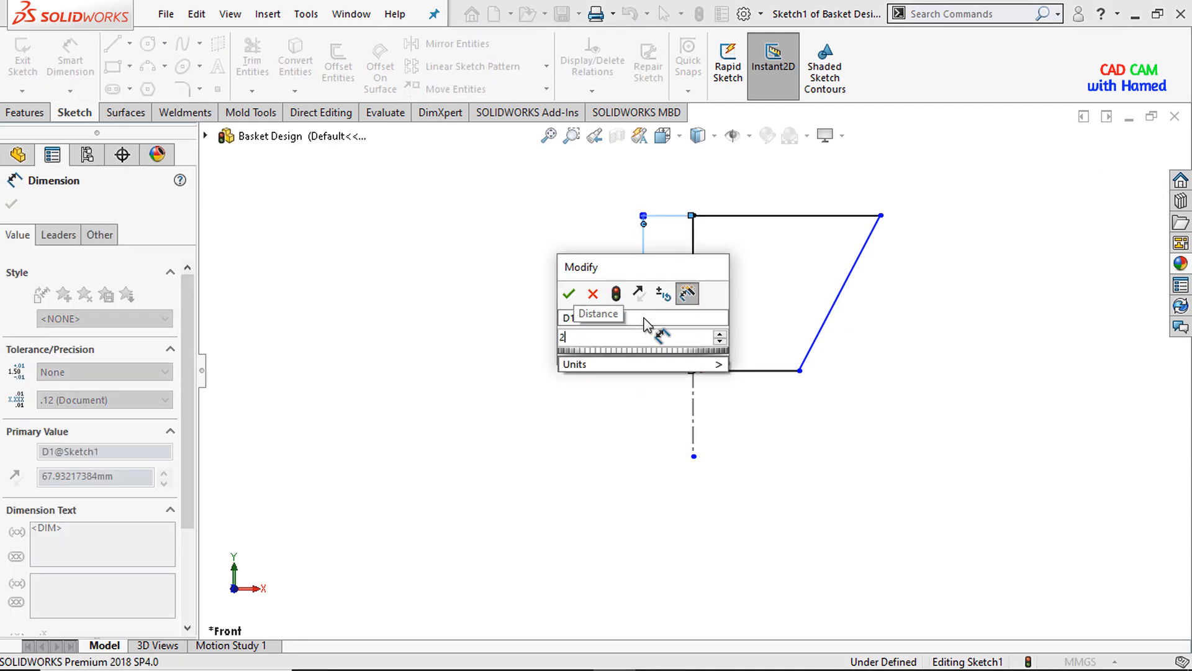
pyautogui.click(570, 294)
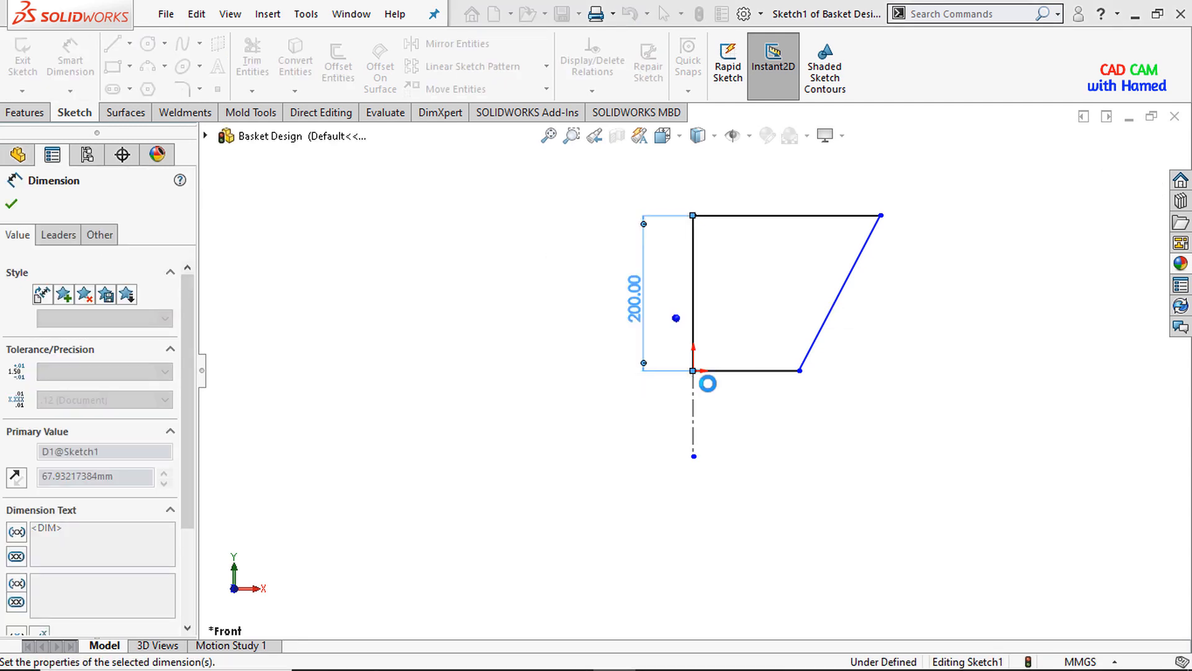
# - Dimension the profile's bottom edge as 100 mm
pyautogui.click(748, 372)
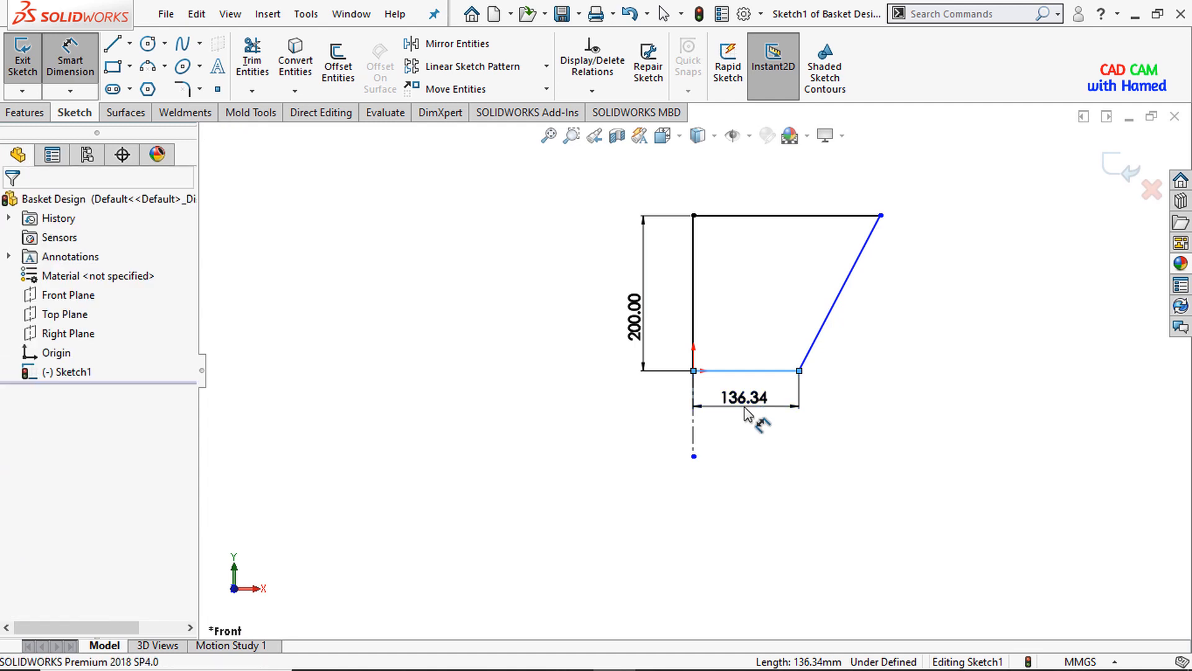
pyautogui.click(748, 413)
pyautogui.write('1')
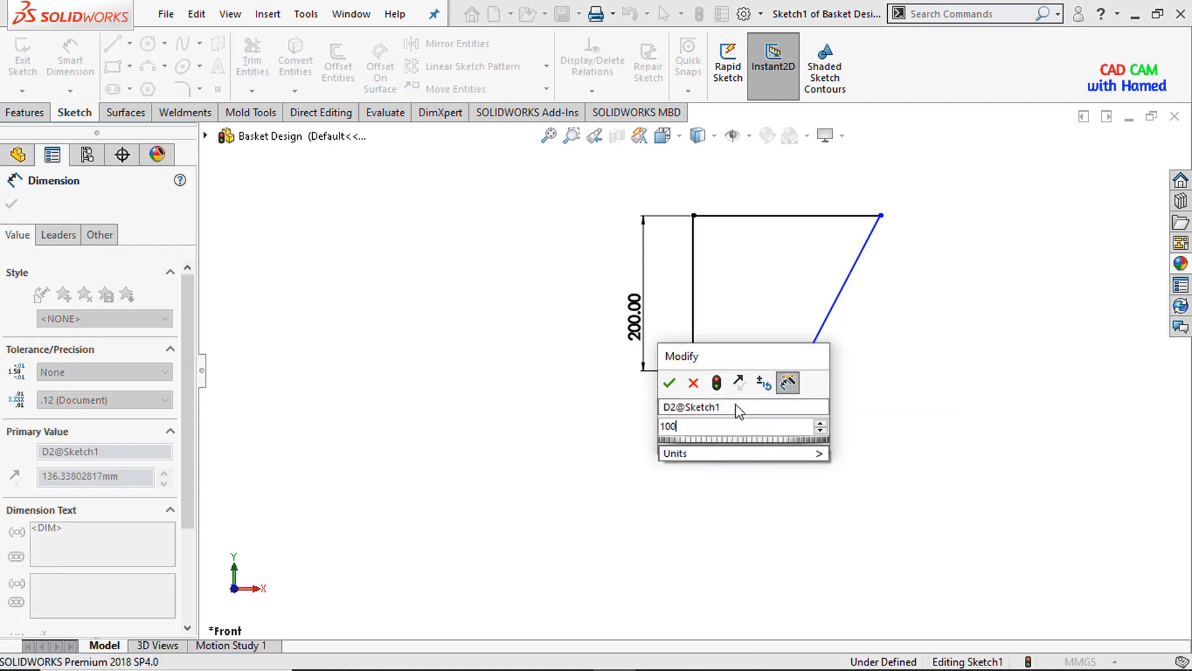
pyautogui.write('00')
pyautogui.click(669, 382)
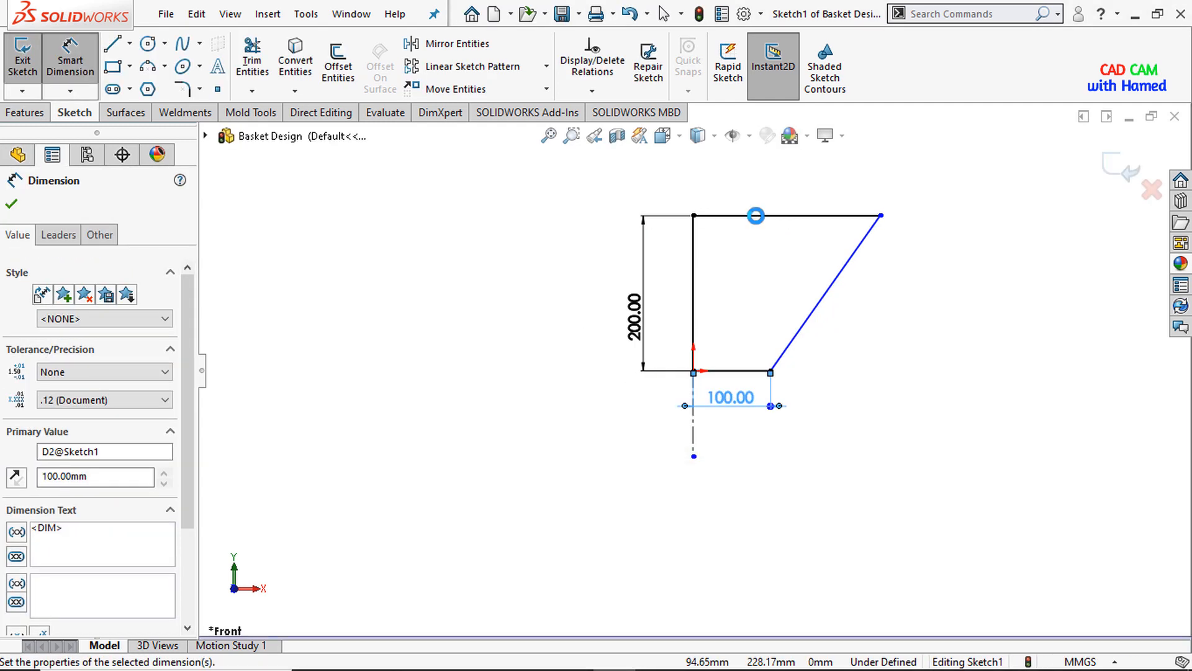
# - Dimension the profile's top edge as 130 mm and finish dimensioning
pyautogui.click(756, 215)
pyautogui.click(756, 188)
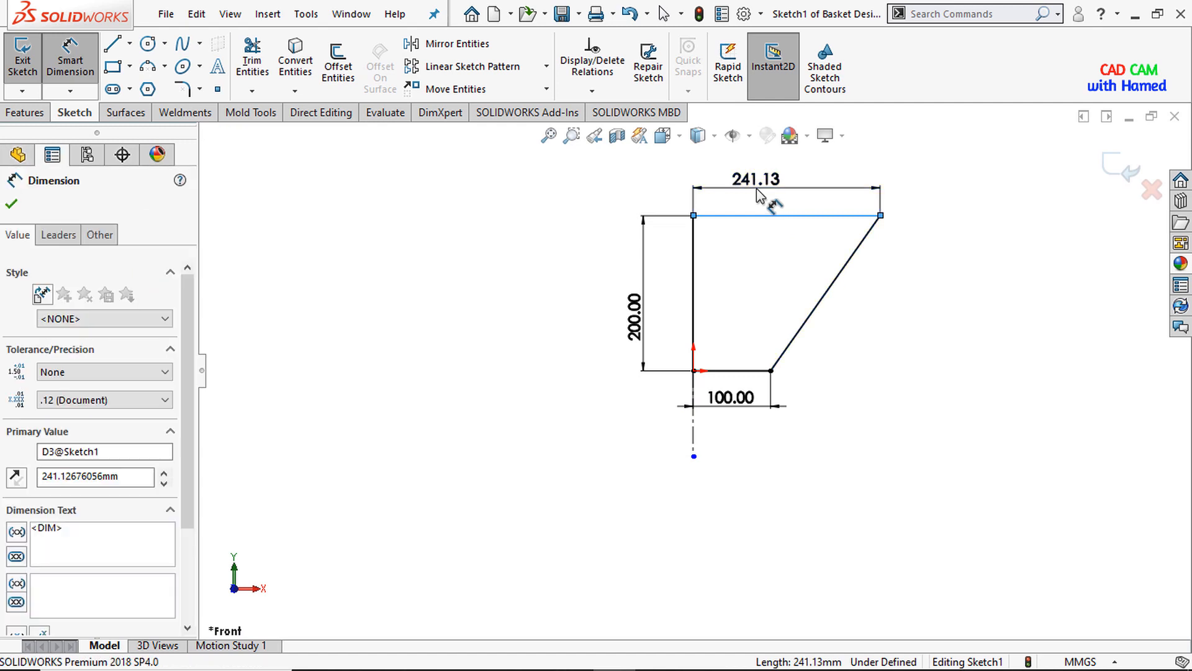
pyautogui.write('130')
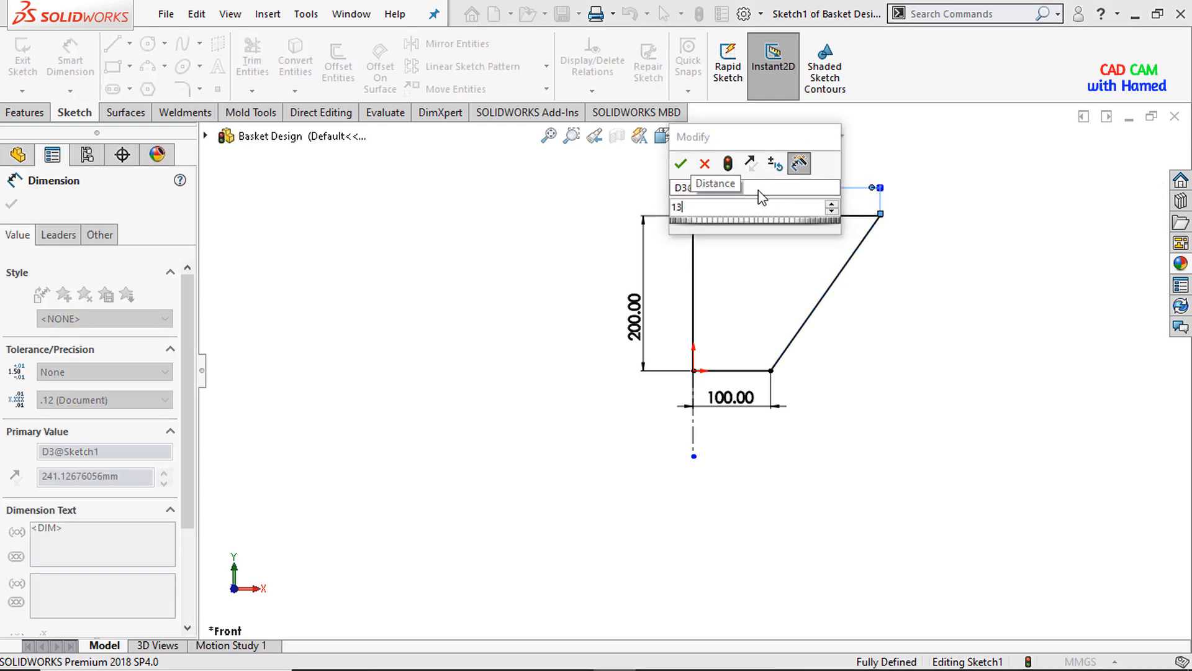
pyautogui.click(681, 164)
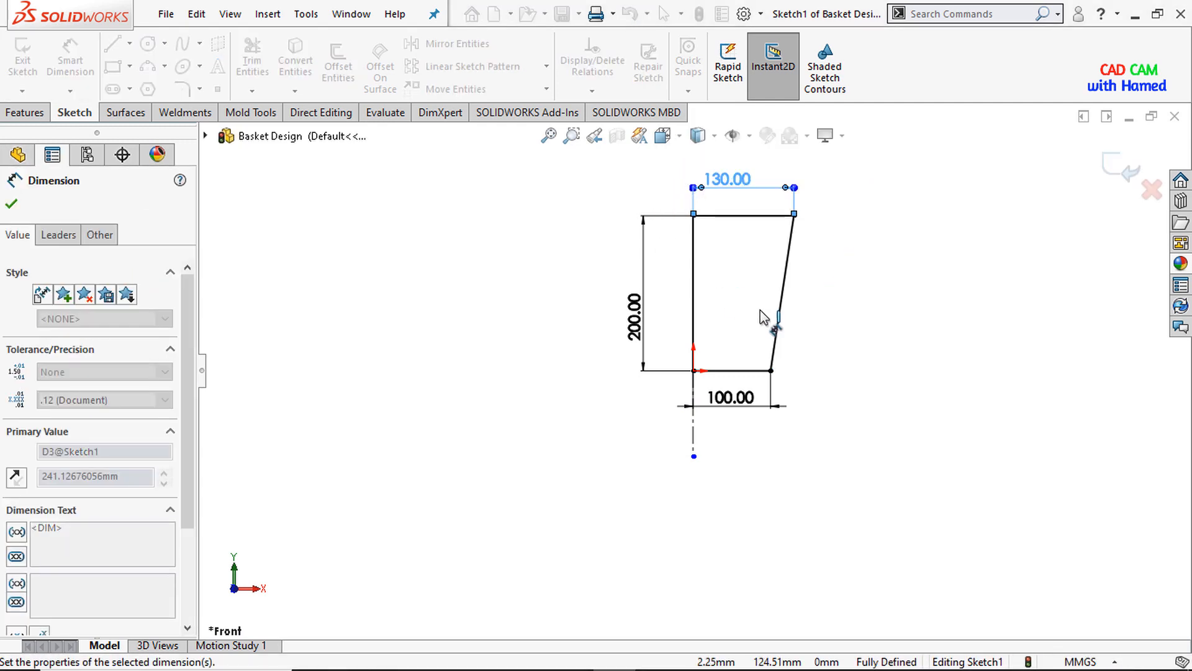
pyautogui.click(13, 205)
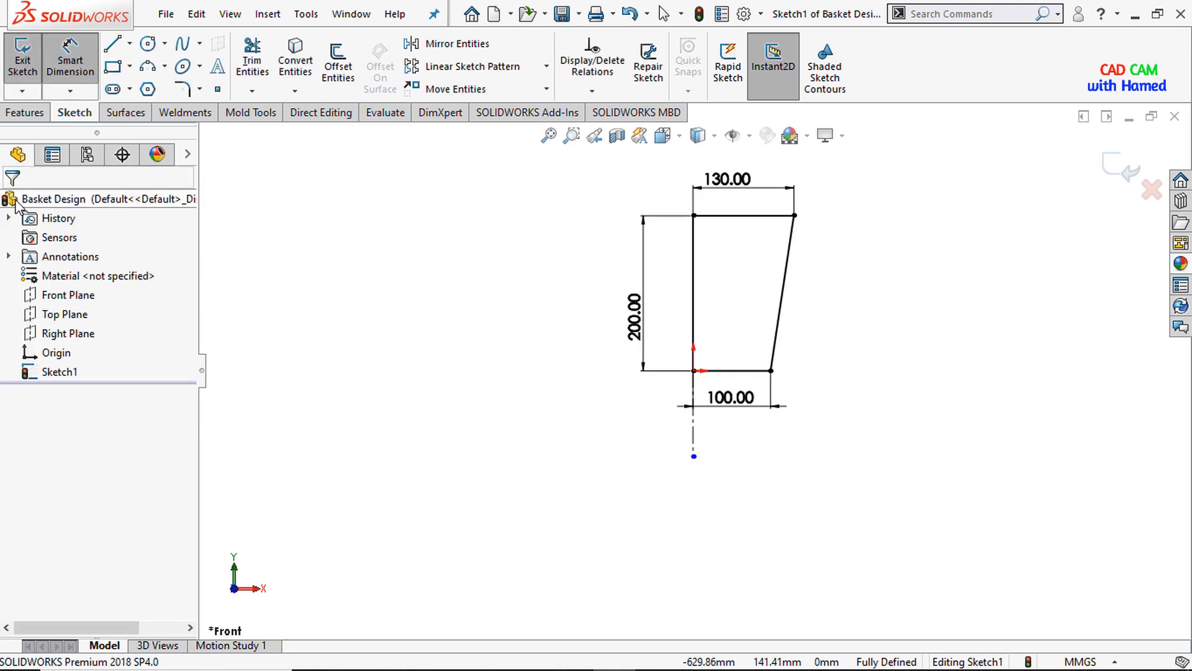
# - Revolve the profile 360 degrees about the vertical centerline into a solid body
pyautogui.click(24, 112)
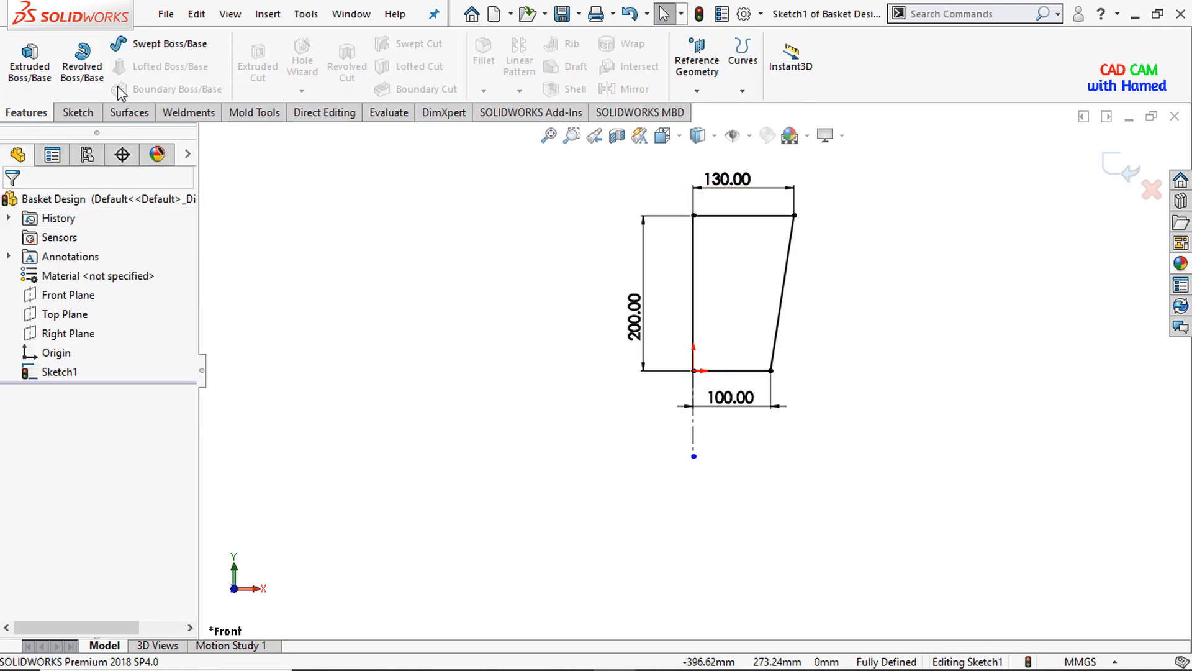
pyautogui.click(77, 81)
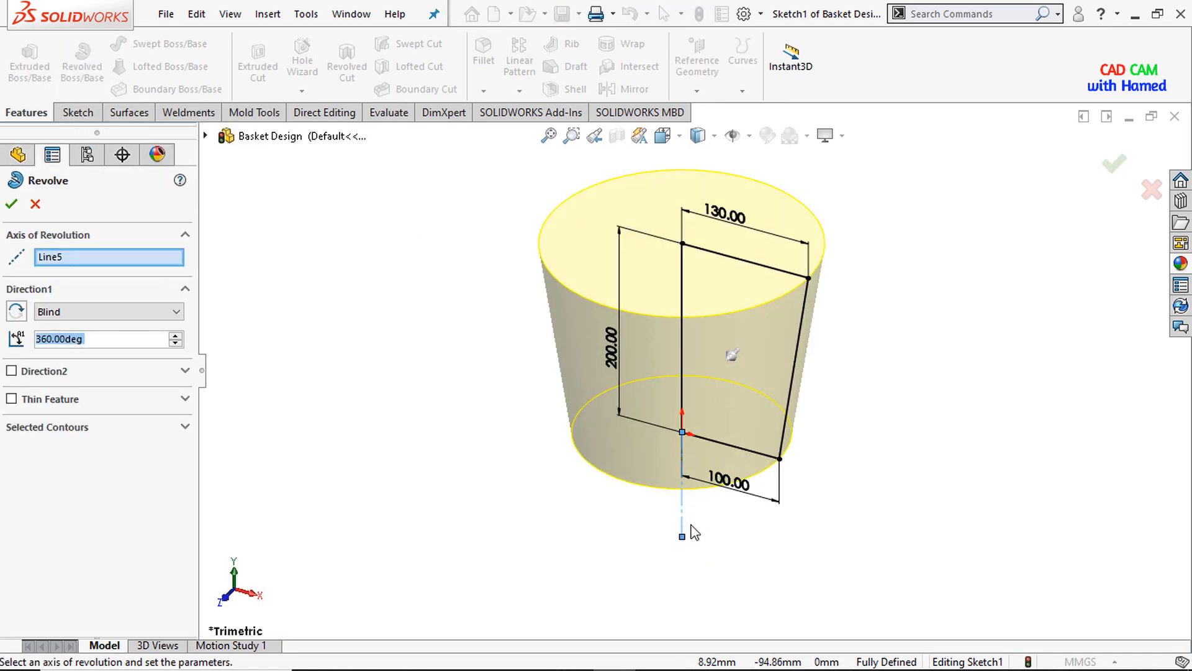
pyautogui.click(9, 205)
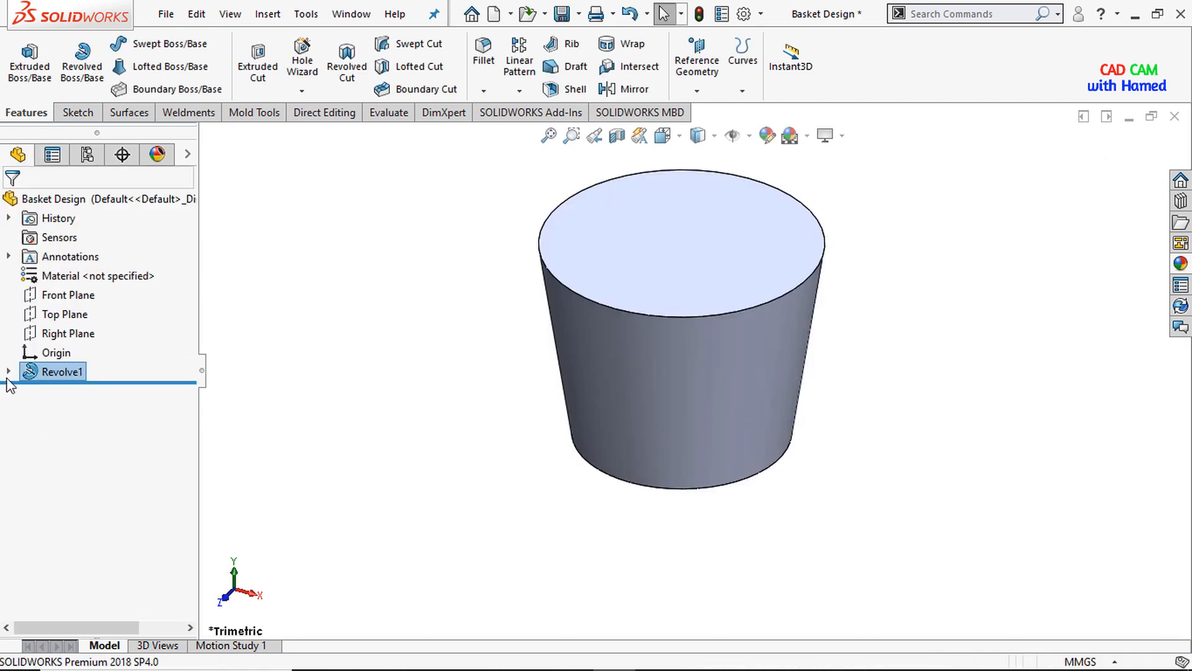
# - Start a new sketch on the Front Plane and draw a circle of about 47 mm radius, centred about 143 mm directly above the origin
pyautogui.click(65, 295)
pyautogui.rightClick(66, 295)
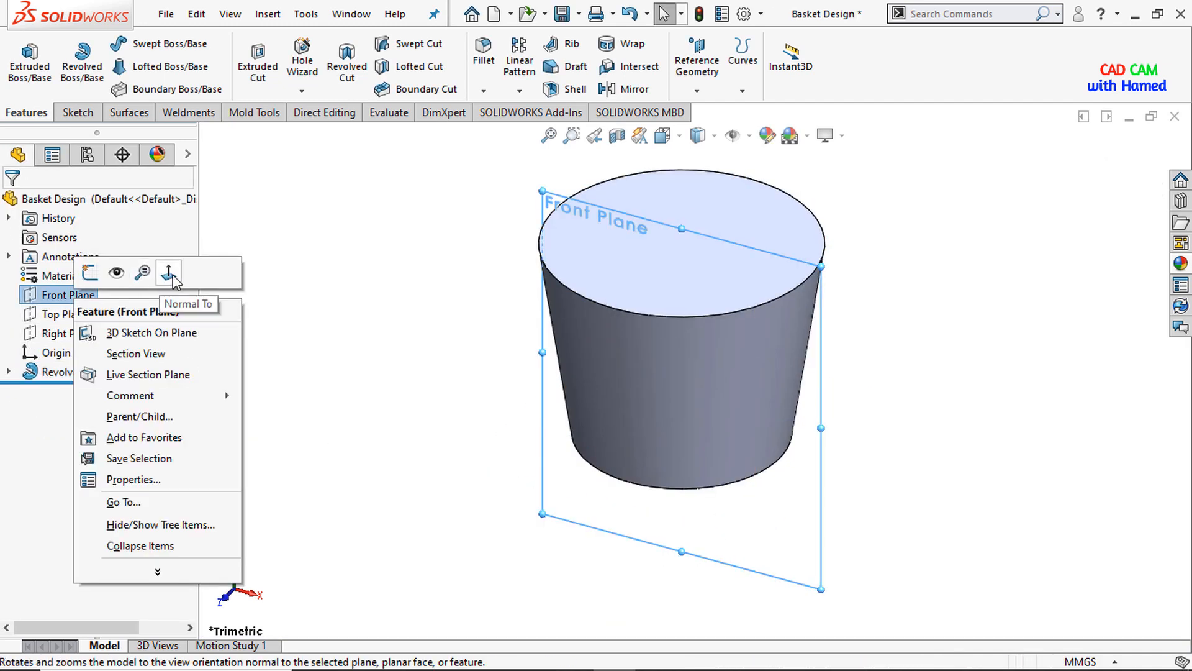
pyautogui.click(173, 272)
pyautogui.click(76, 295)
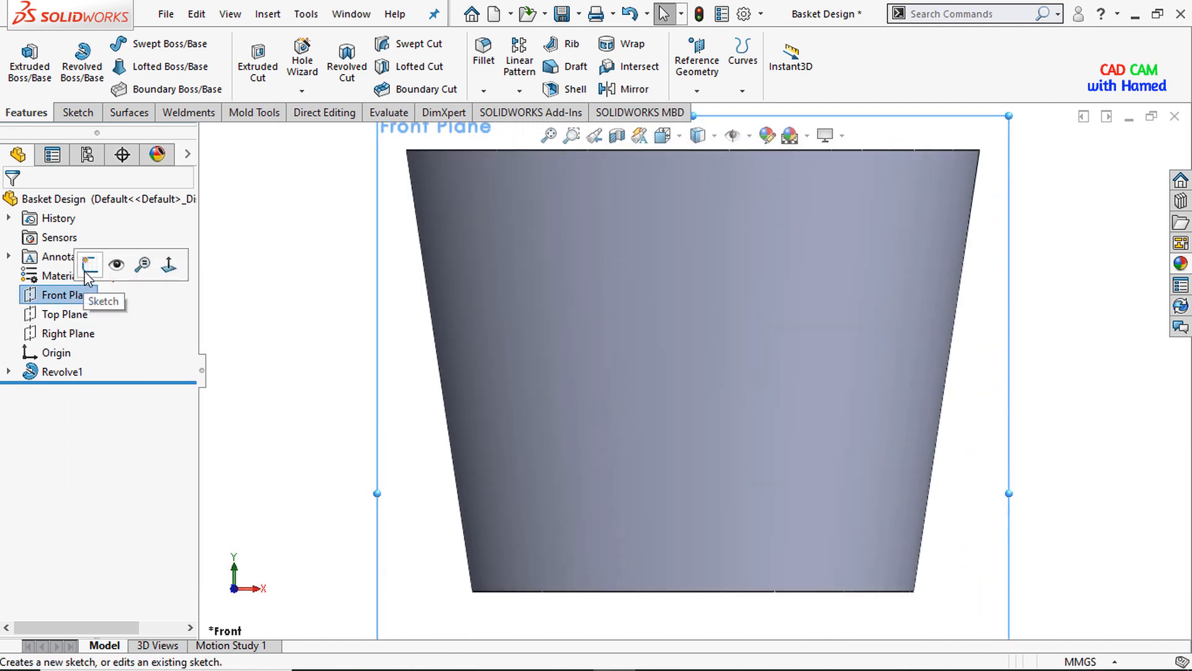
pyautogui.click(92, 264)
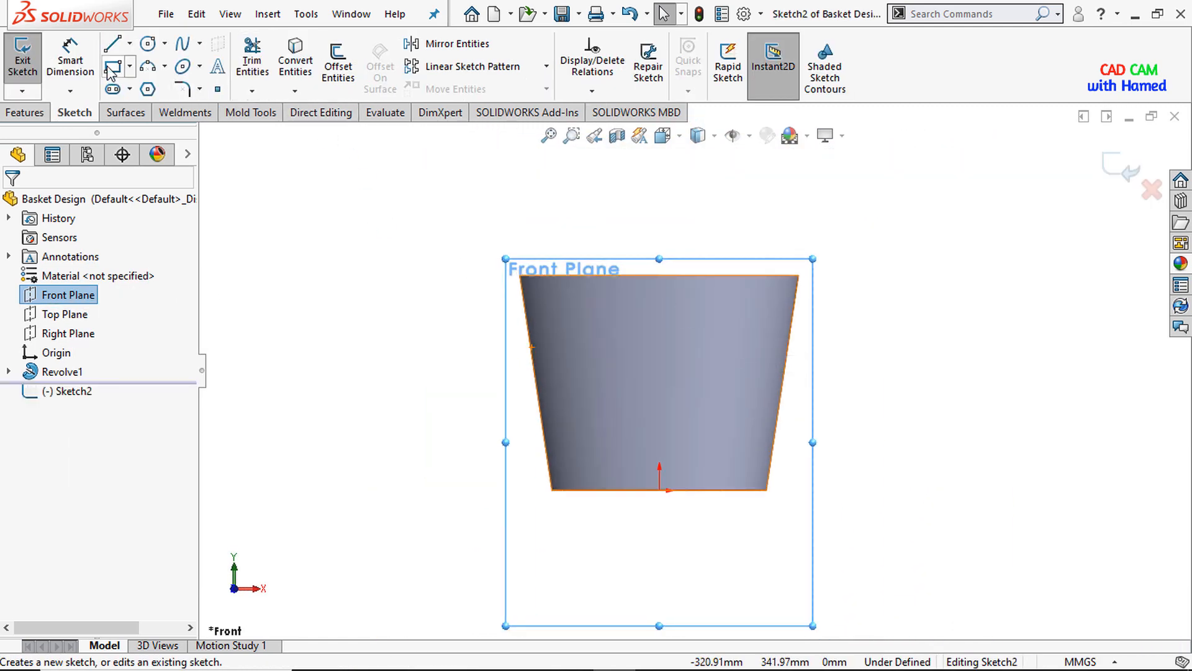
pyautogui.click(151, 46)
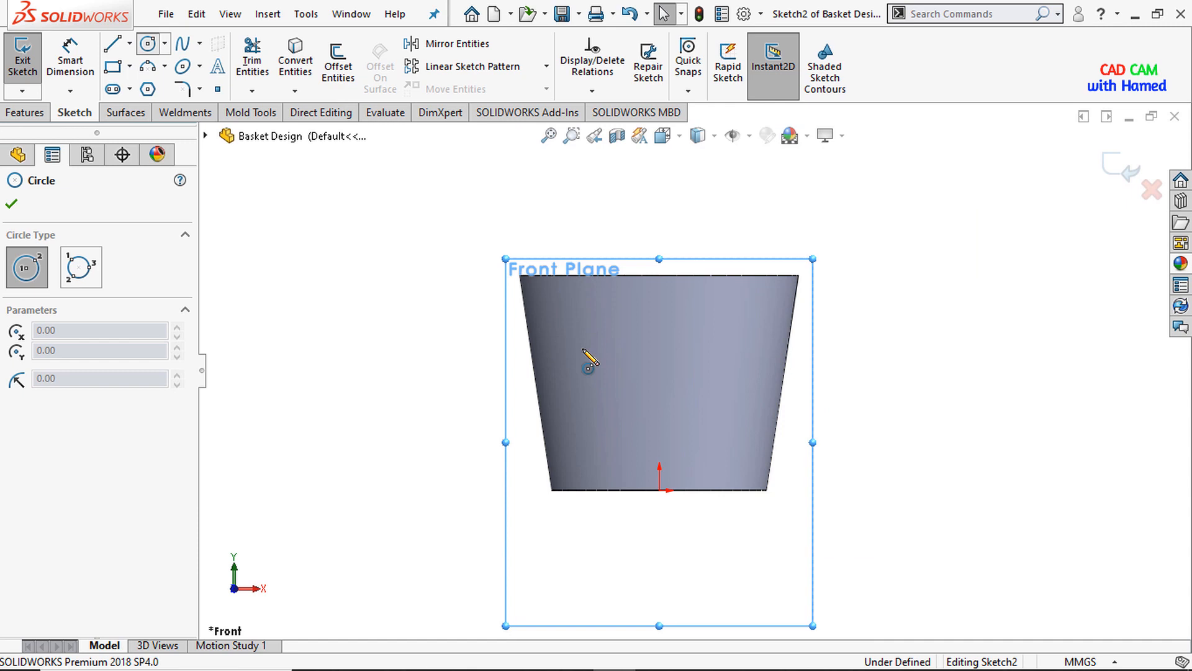
pyautogui.click(659, 337)
pyautogui.click(705, 363)
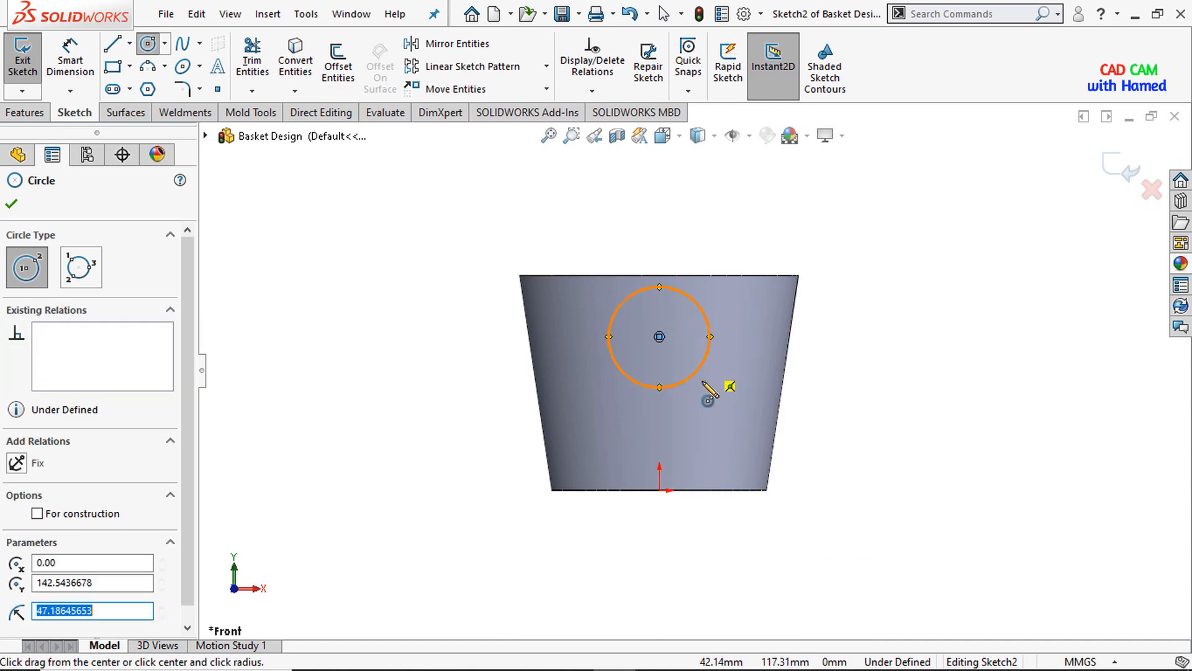
# - Dimension the vertical distance from the origin to the circle's centre as 150 mm
pyautogui.click(87, 74)
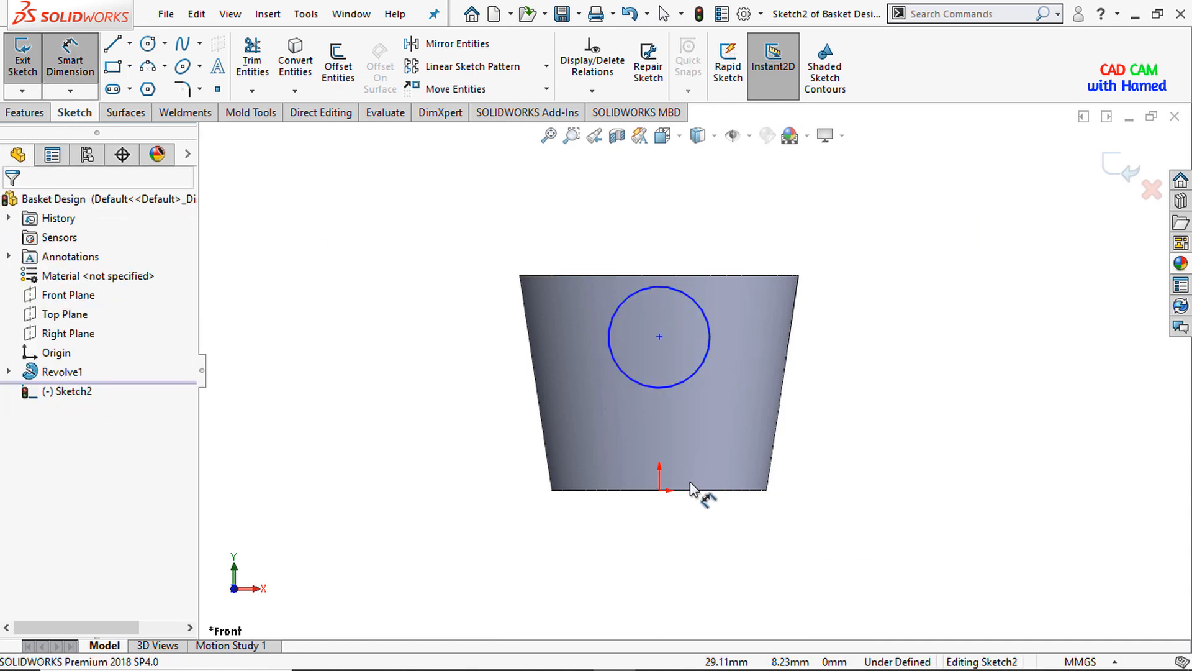
pyautogui.click(660, 490)
pyautogui.click(659, 336)
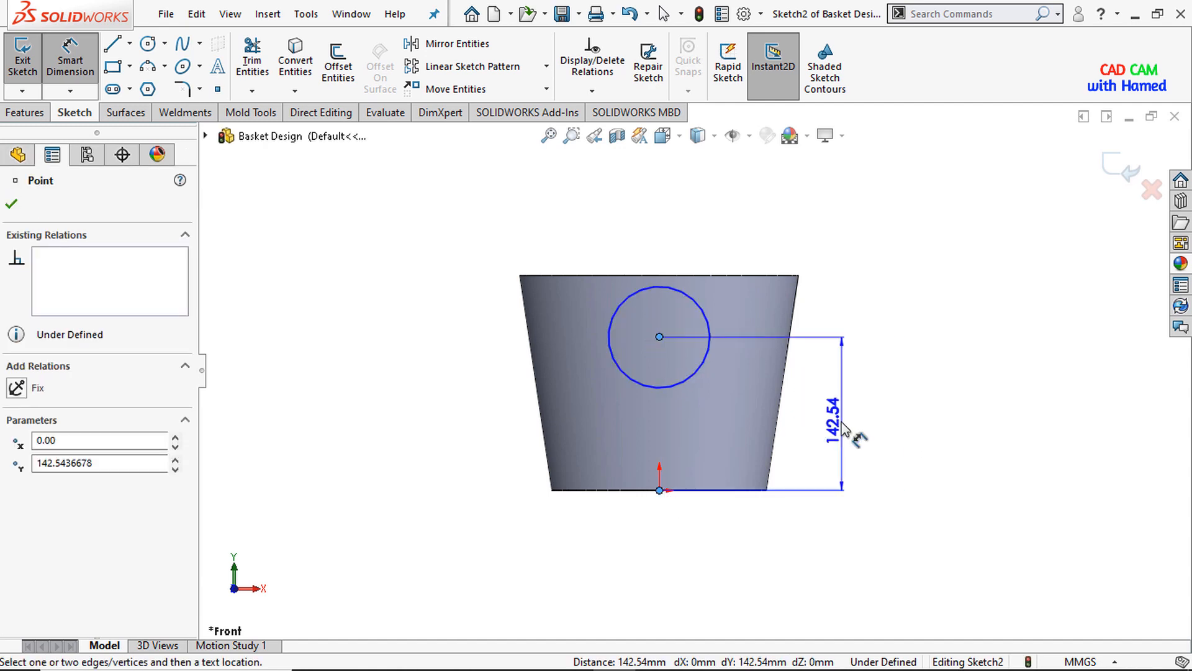
pyautogui.click(841, 421)
pyautogui.press('BackSpace')
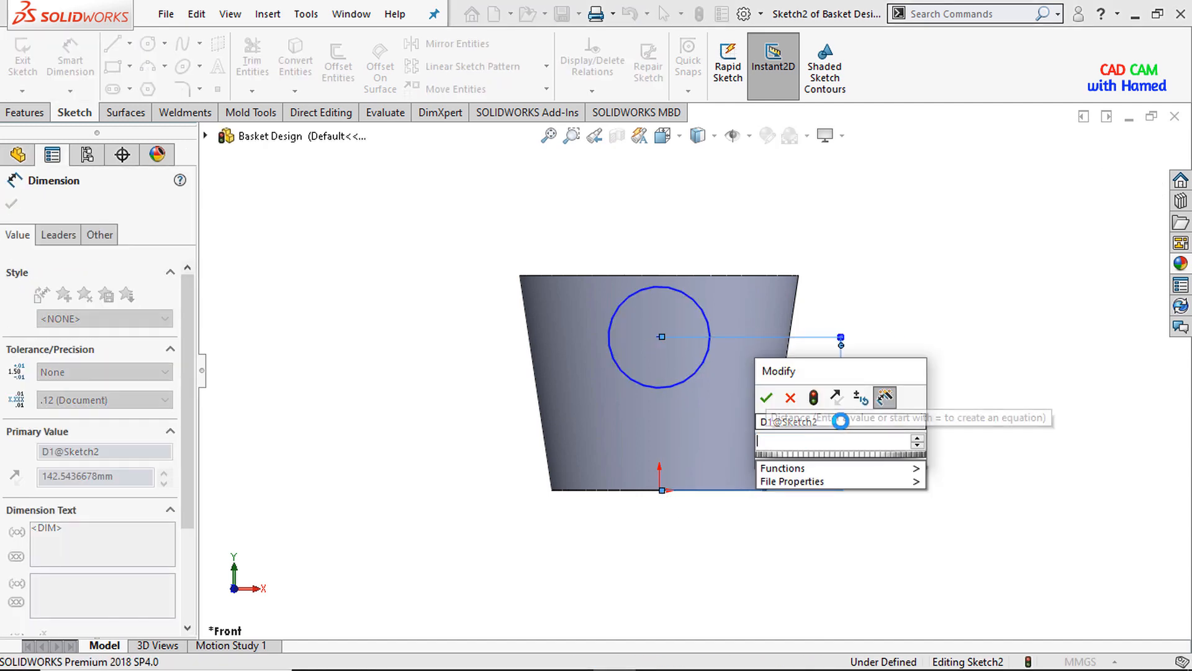
pyautogui.write('15')
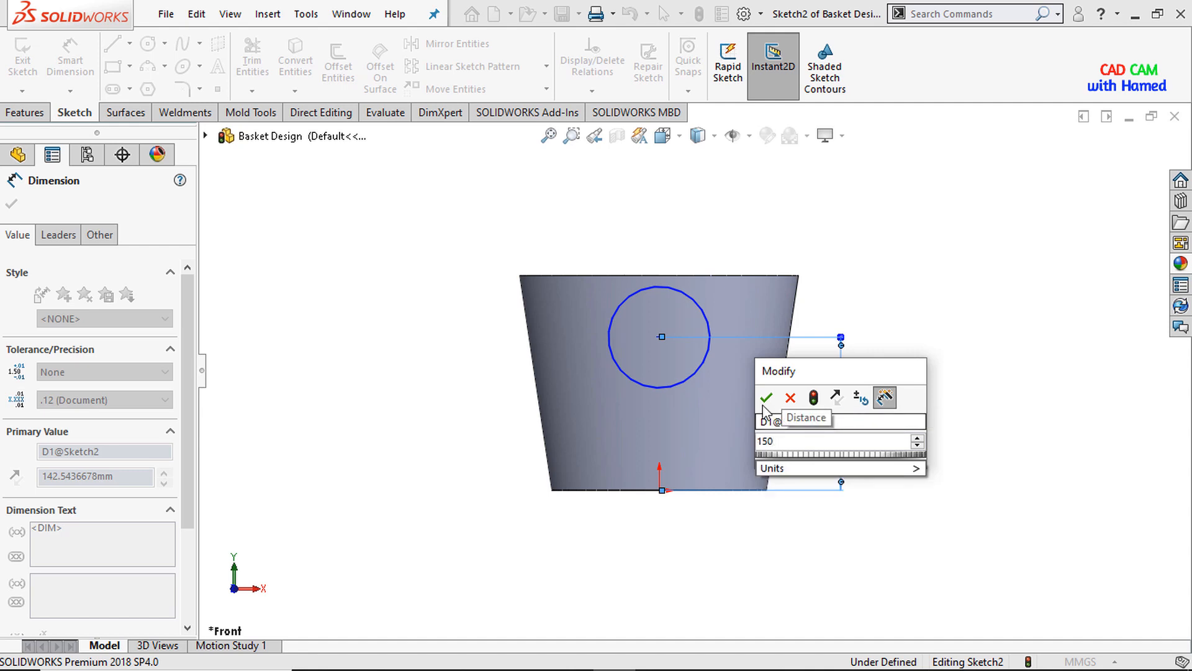
pyautogui.write('0')
pyautogui.click(765, 399)
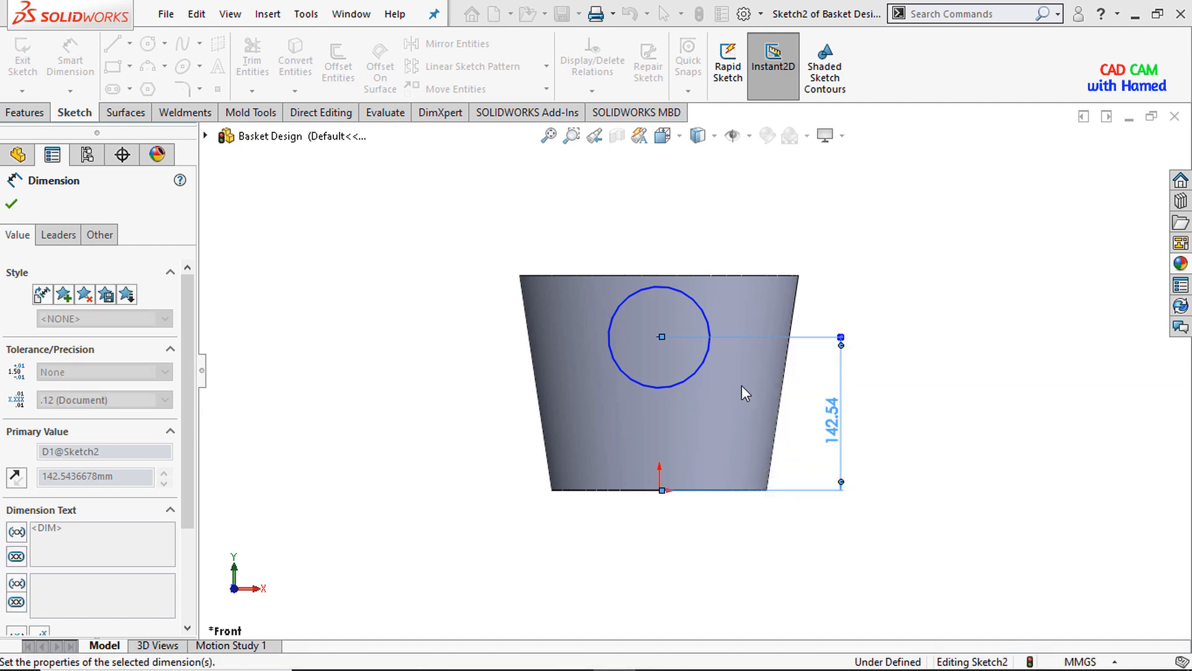
# - Dimension the circle's diameter as 100 mm and finish dimensioning
pyautogui.click(705, 303)
pyautogui.click(742, 320)
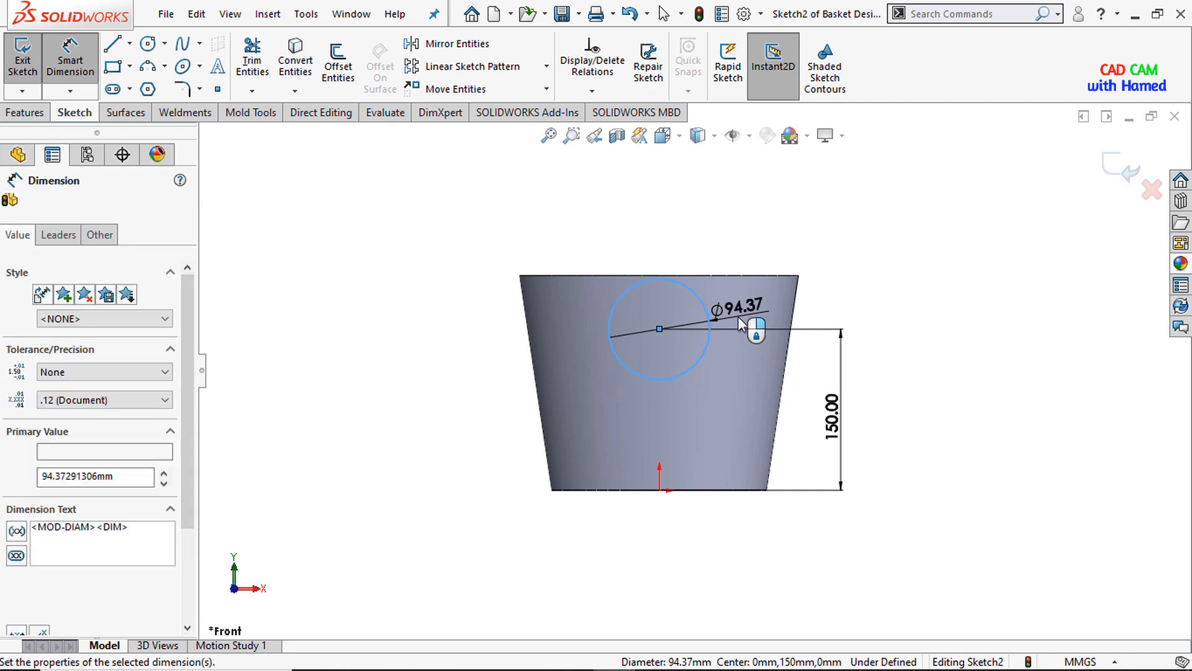
pyautogui.write('100')
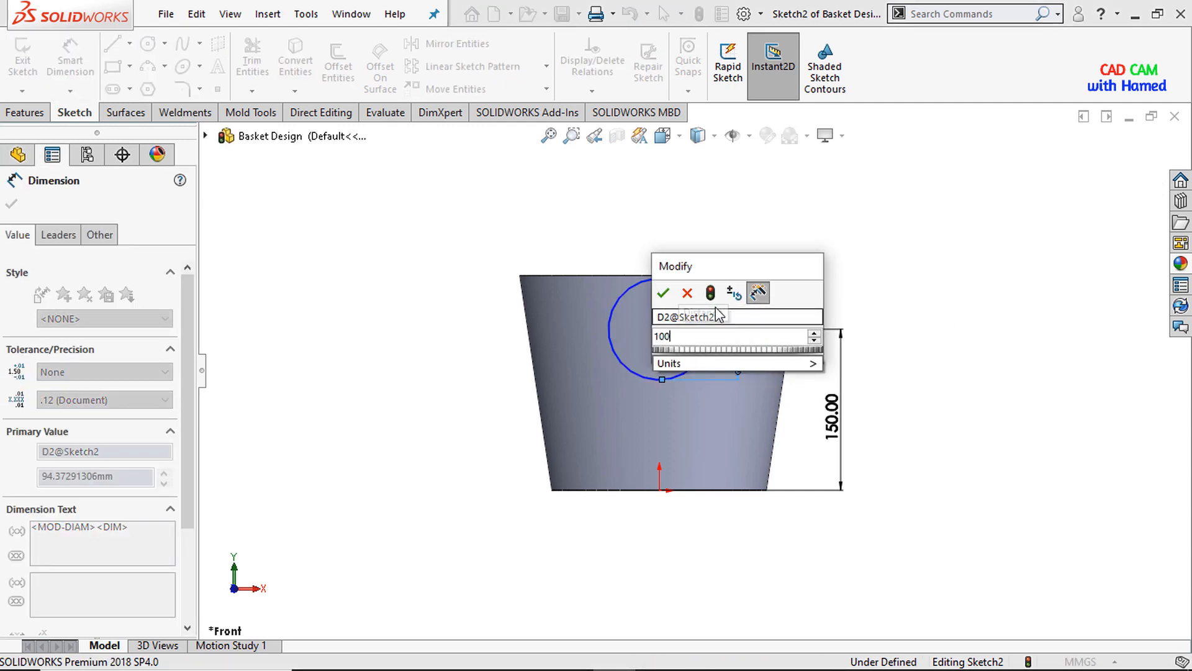
pyautogui.click(664, 295)
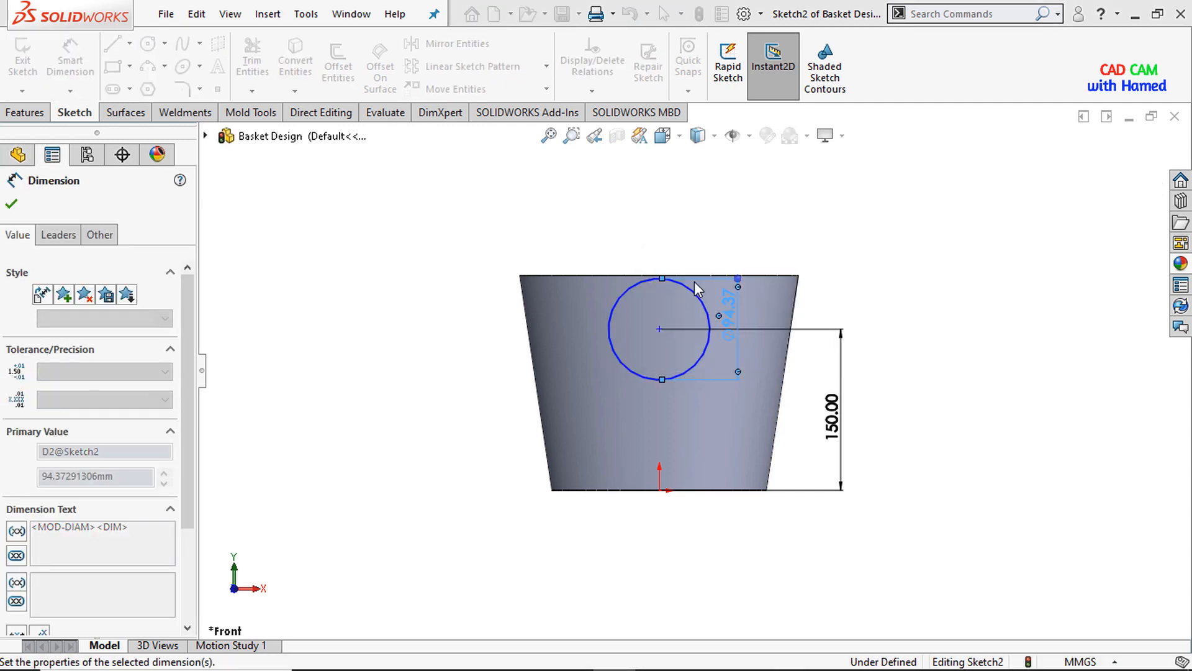
pyautogui.click(748, 267)
pyautogui.press('Escape')
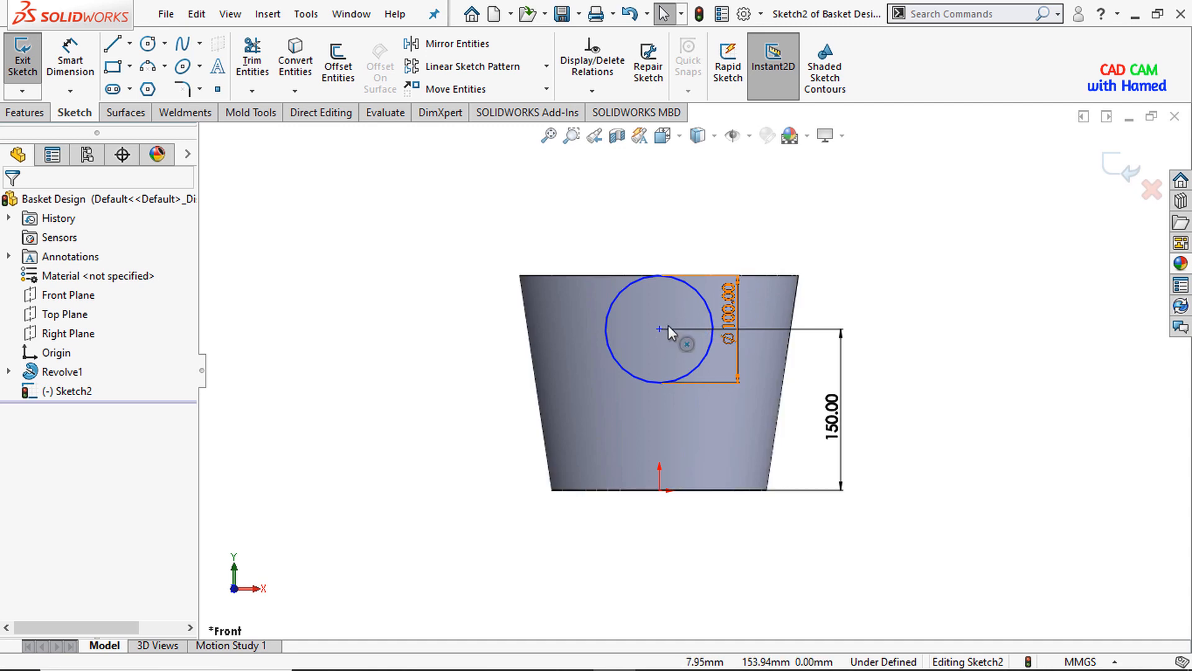
# - Add a Vertical relation between the circle's centre point and the origin
pyautogui.click(660, 331)
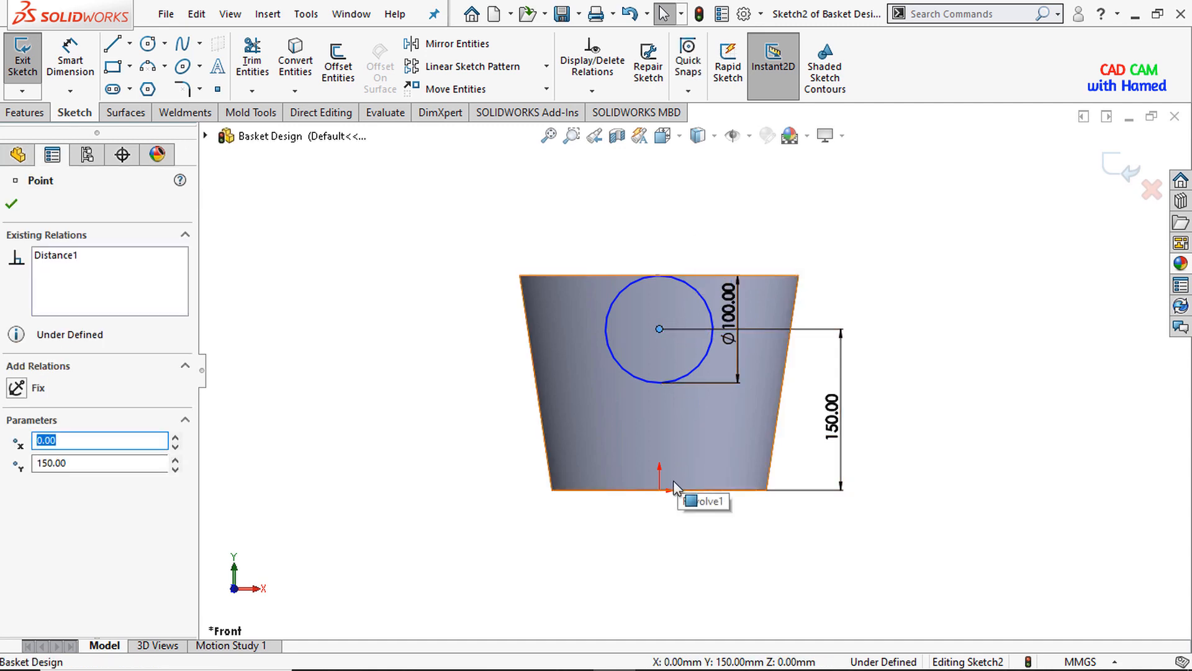
pyautogui.keyDown('ctrl'); pyautogui.click(661, 490); pyautogui.keyUp('ctrl')
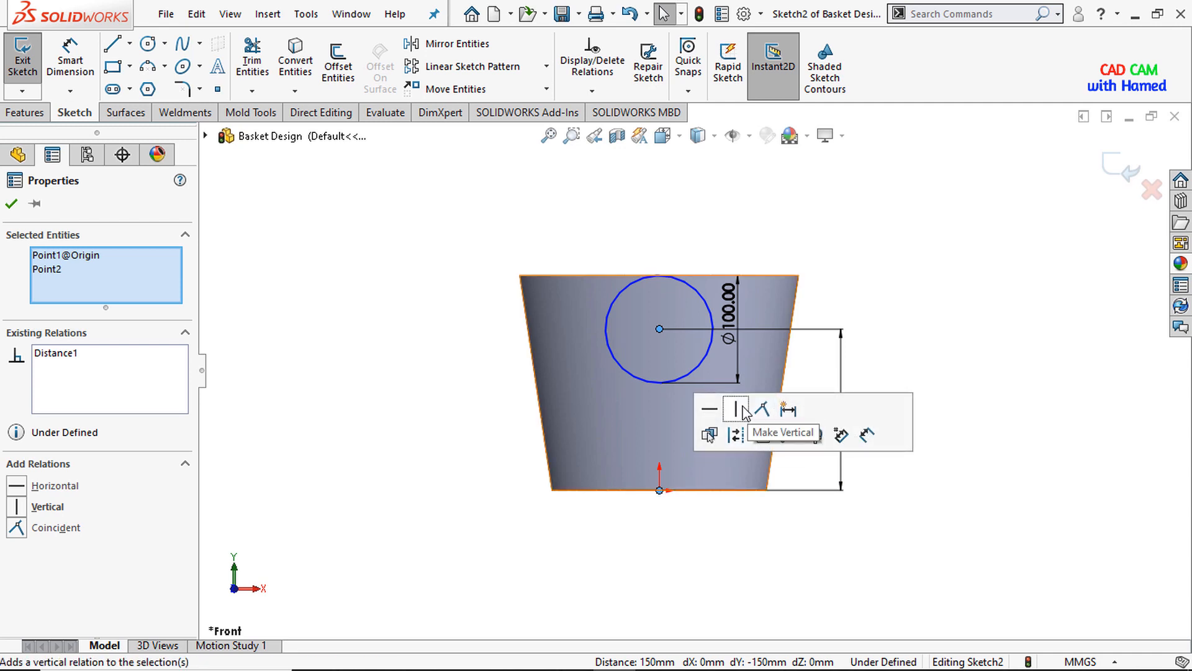
pyautogui.click(742, 411)
pyautogui.click(429, 405)
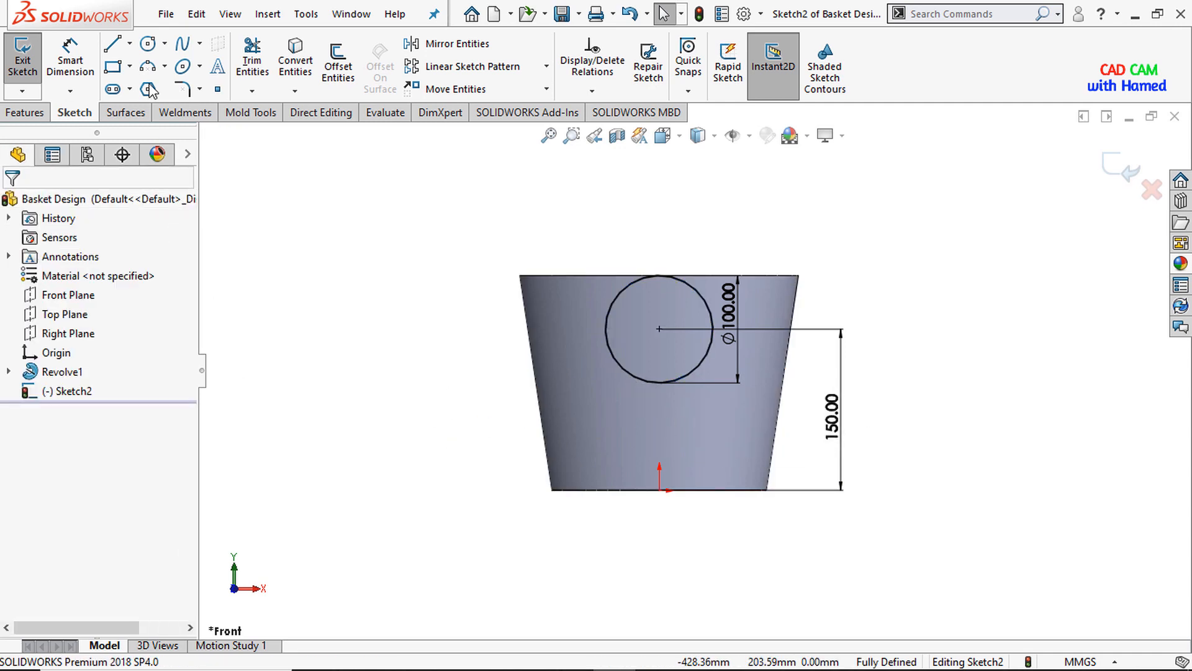
# - Draw a corner rectangle about 364 mm wide and 73 mm high across the body's upper end, its lower edge crossing the circle
pyautogui.click(130, 66)
pyautogui.click(155, 87)
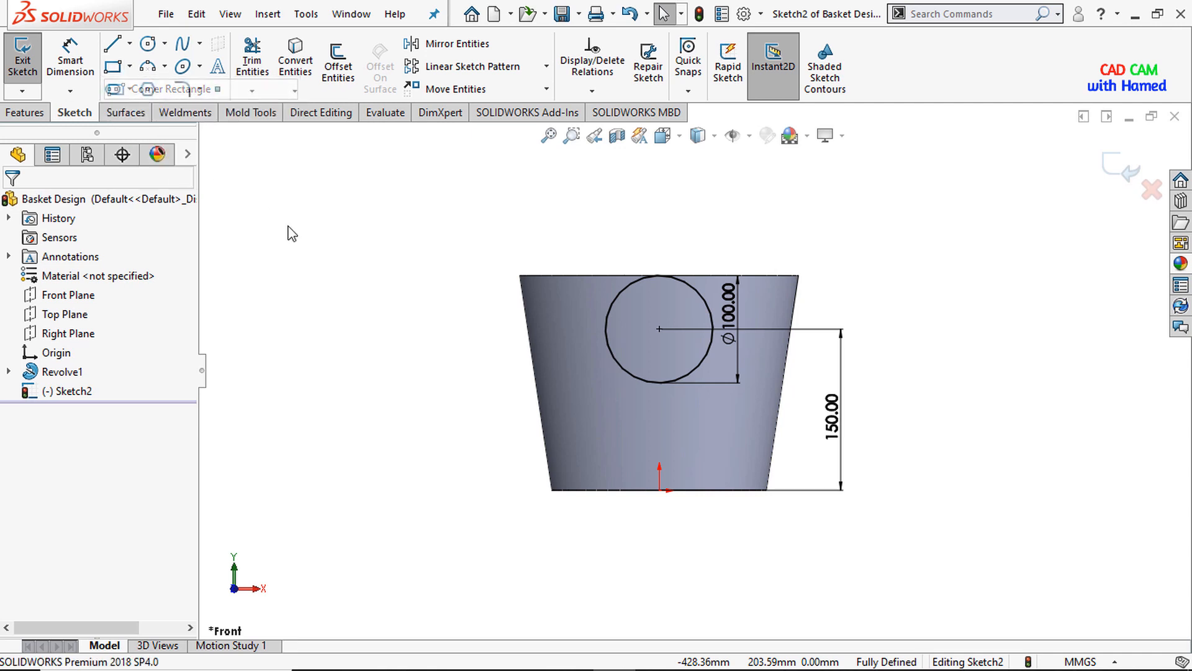
pyautogui.click(455, 244)
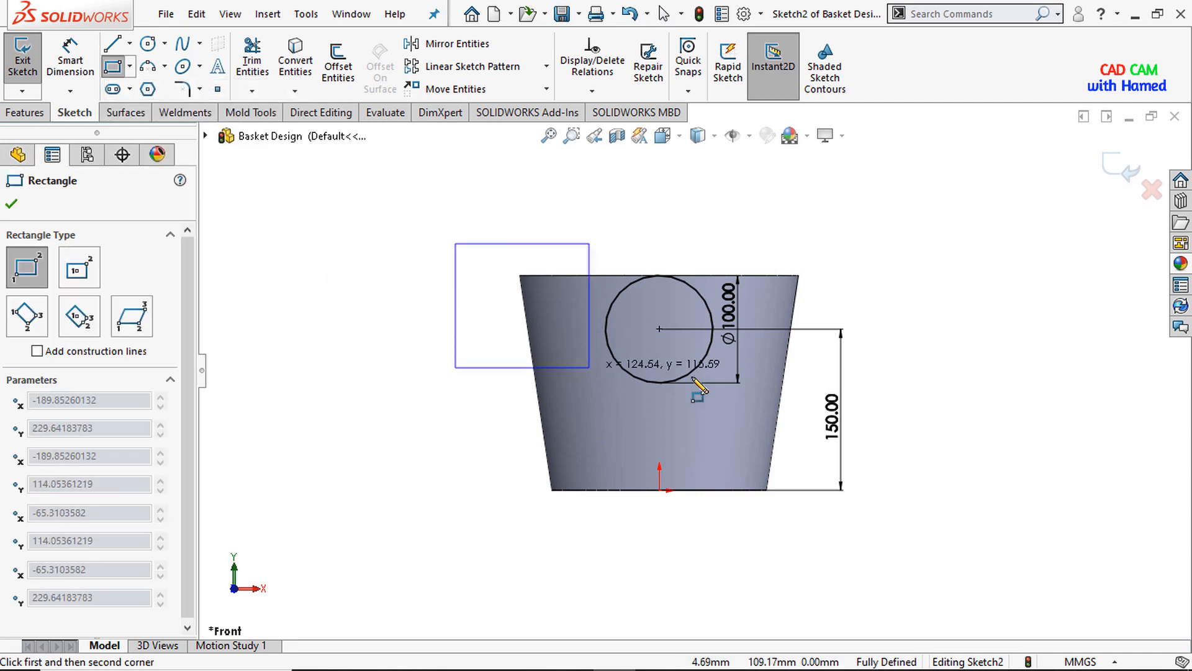
pyautogui.click(847, 321)
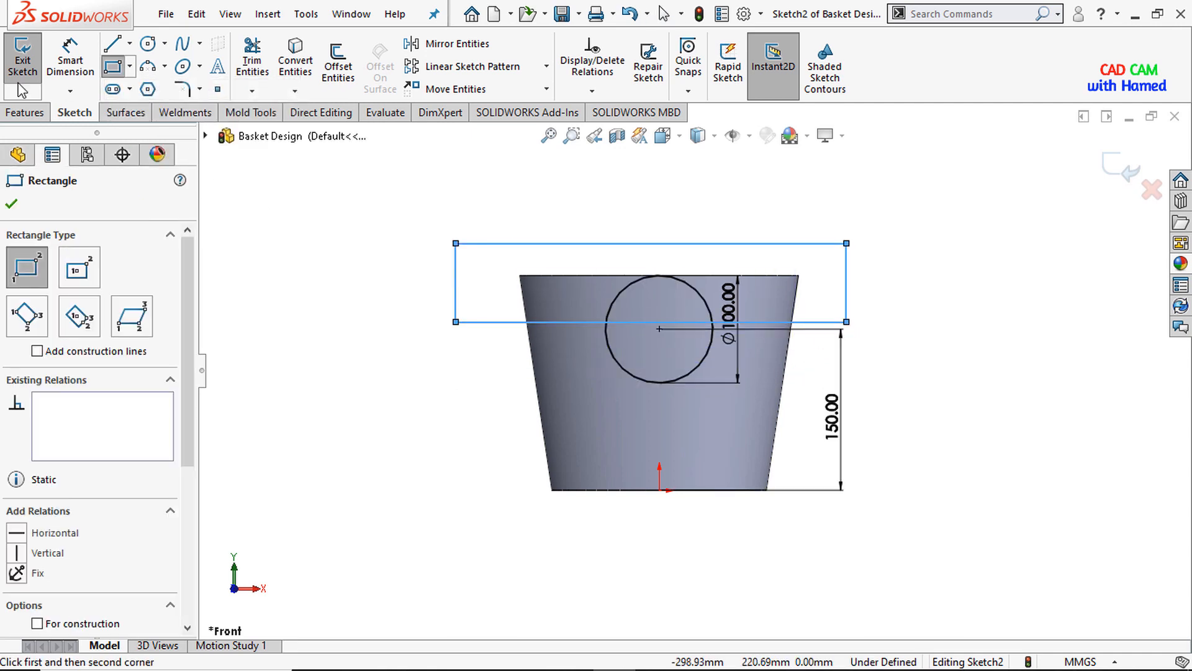
# - Dimension the vertical distance from the origin to the rectangle's lower edge as 165 mm and finish dimensioning
pyautogui.click(70, 62)
pyautogui.click(478, 321)
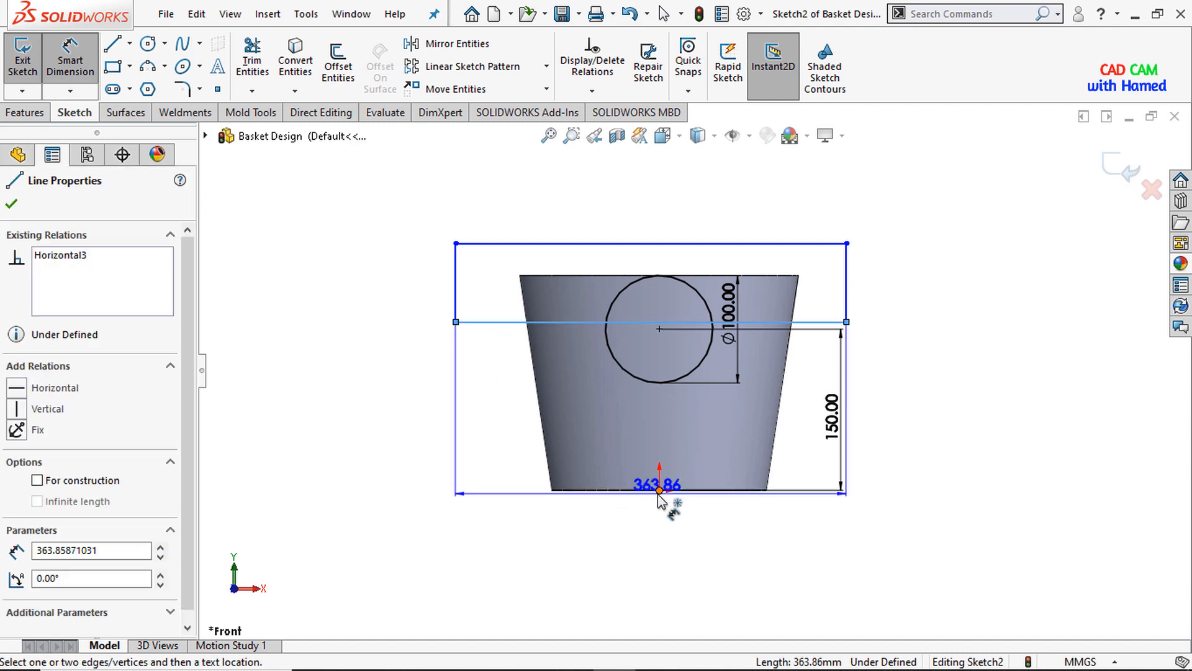
pyautogui.click(659, 490)
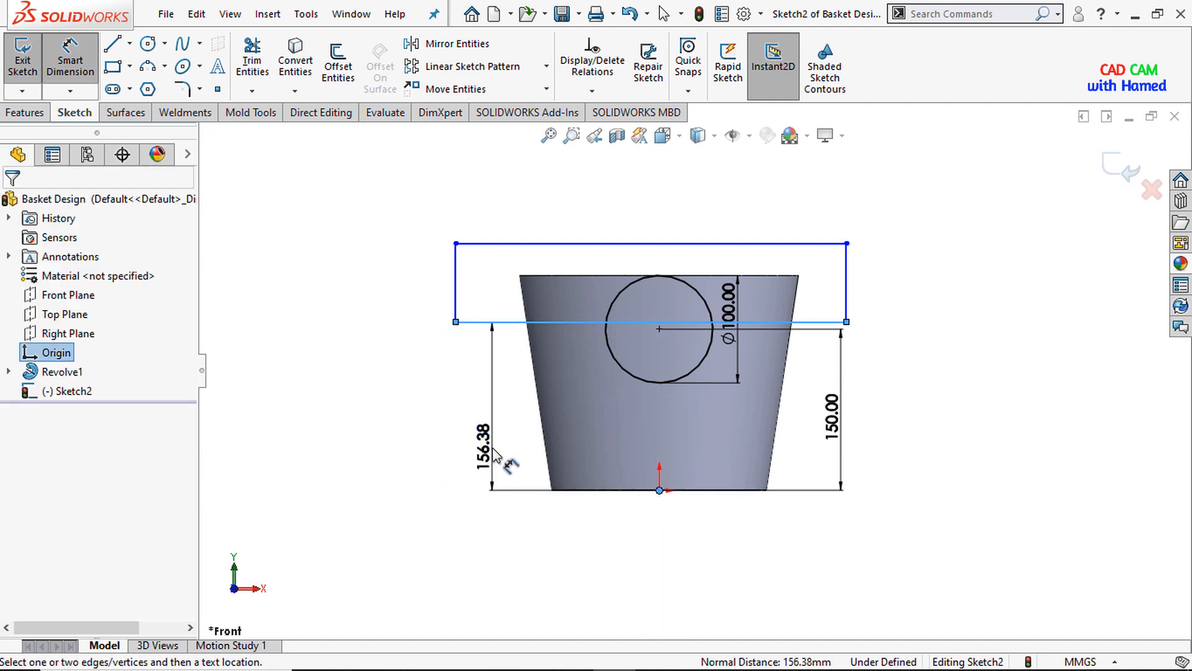
pyautogui.click(497, 454)
pyautogui.write('1')
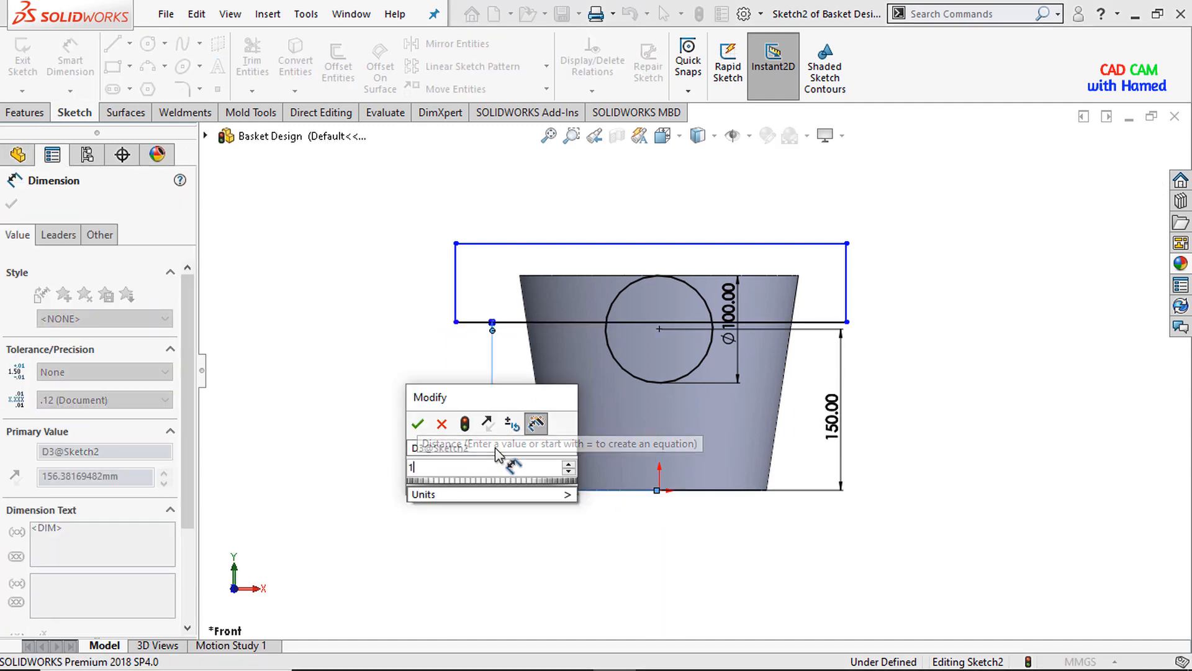
pyautogui.write('65')
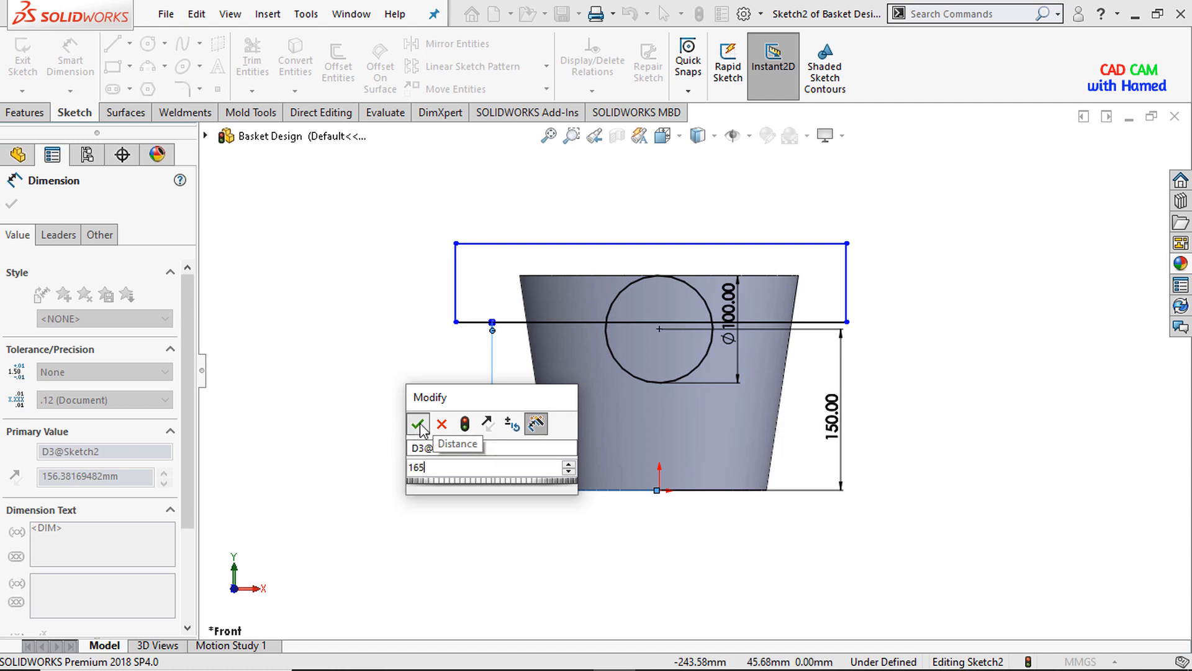
pyautogui.click(417, 423)
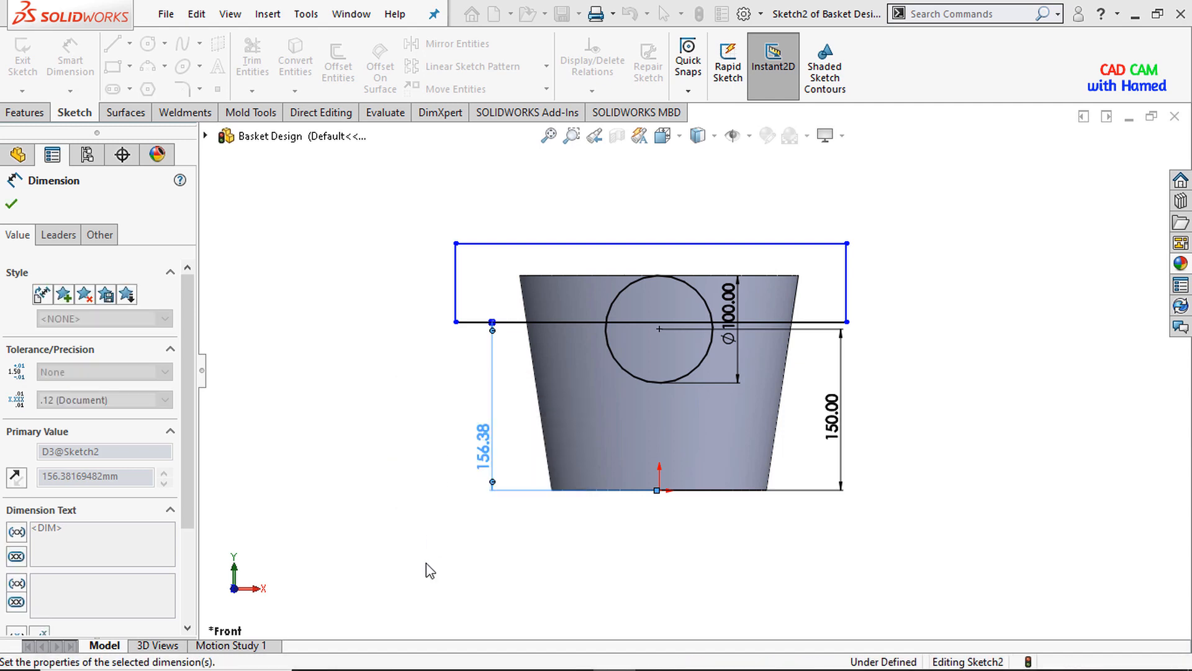
pyautogui.click(9, 203)
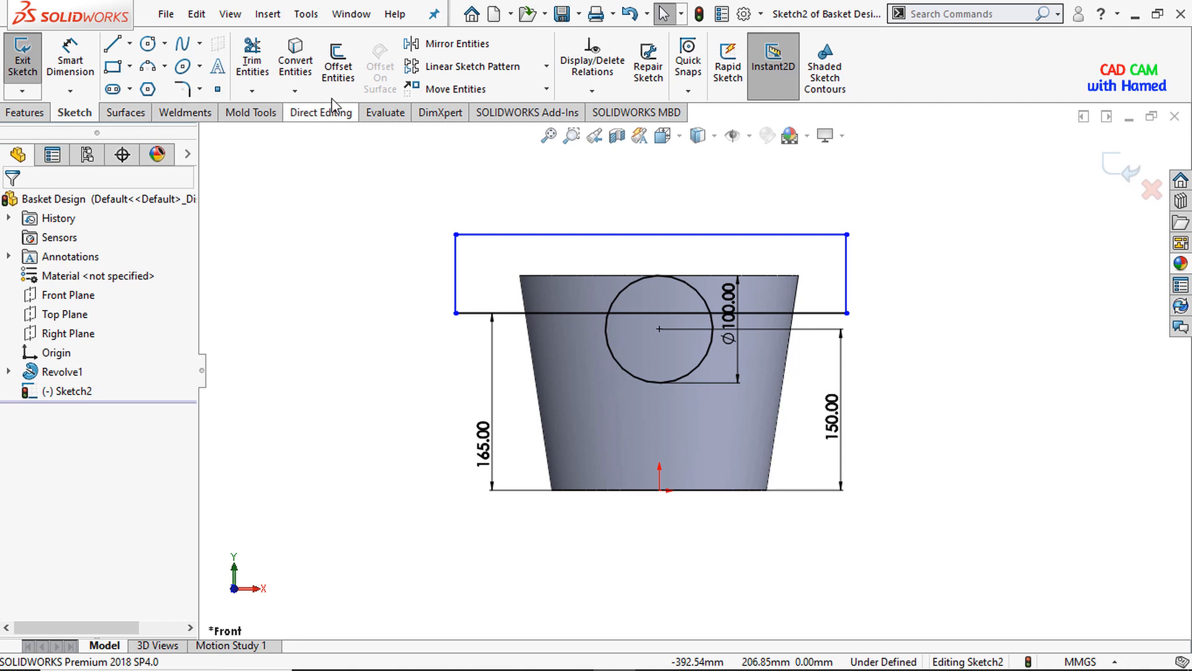
# - Trim away the circle's lower arc and the rectangle's lower edge inside the circle with Power trim
pyautogui.click(252, 73)
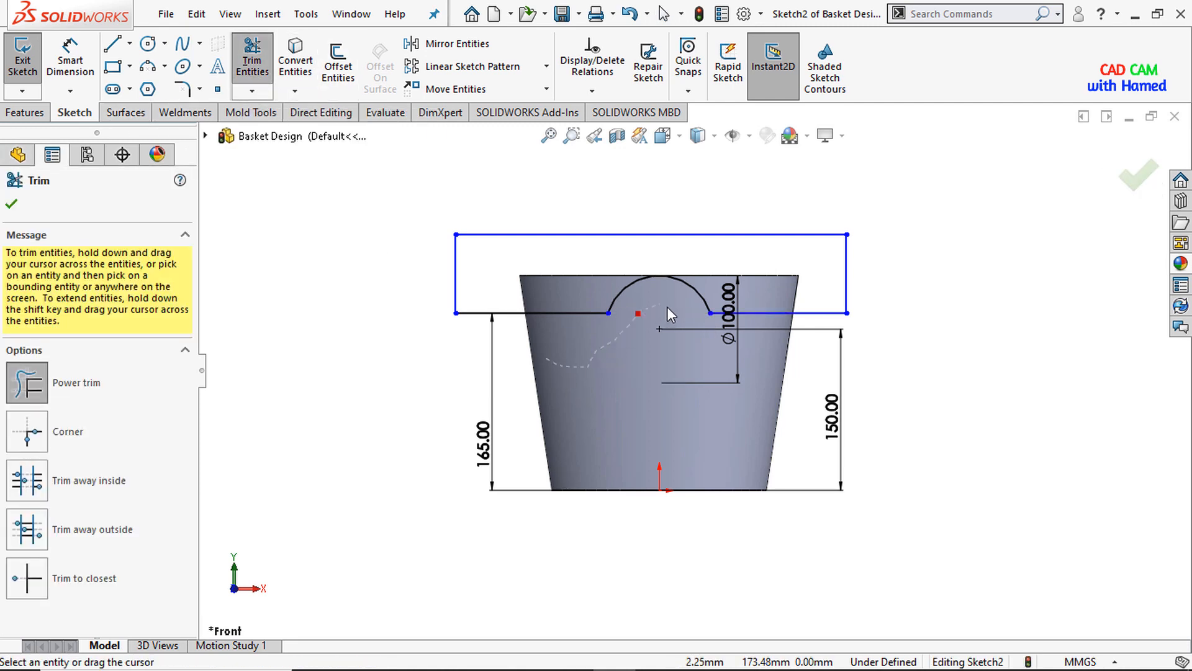
pyautogui.click(12, 206)
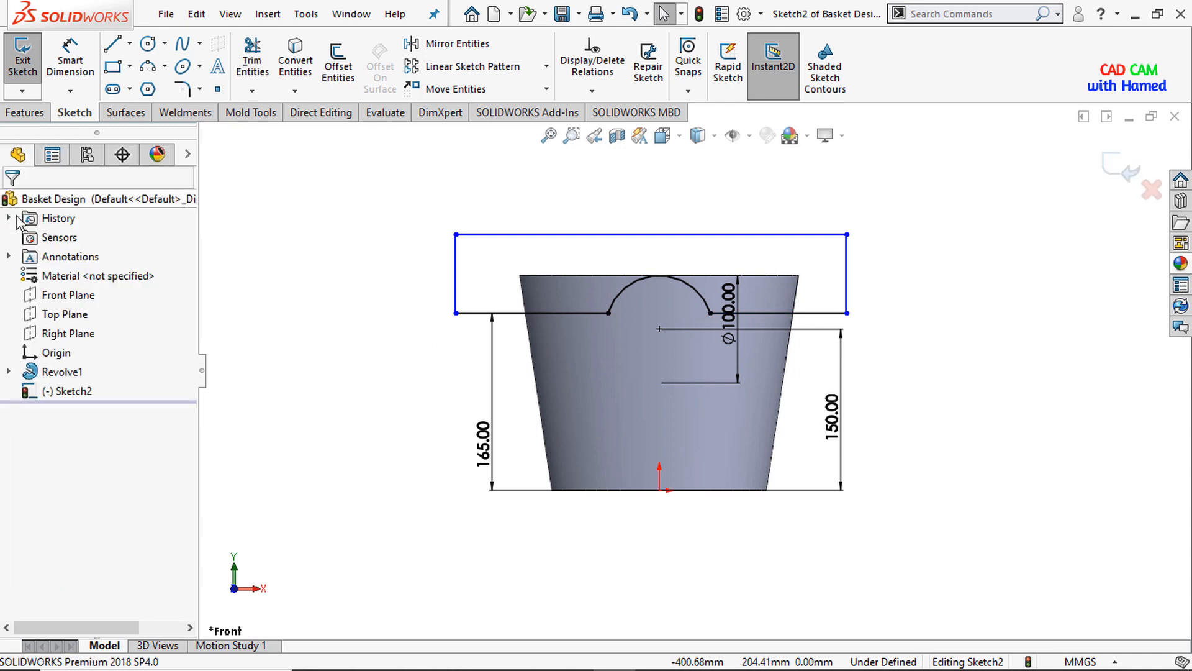
# - Cut the body's upper end with the trimmed profile as an Extruded Cut set to Through All - Both
pyautogui.click(15, 115)
pyautogui.click(259, 74)
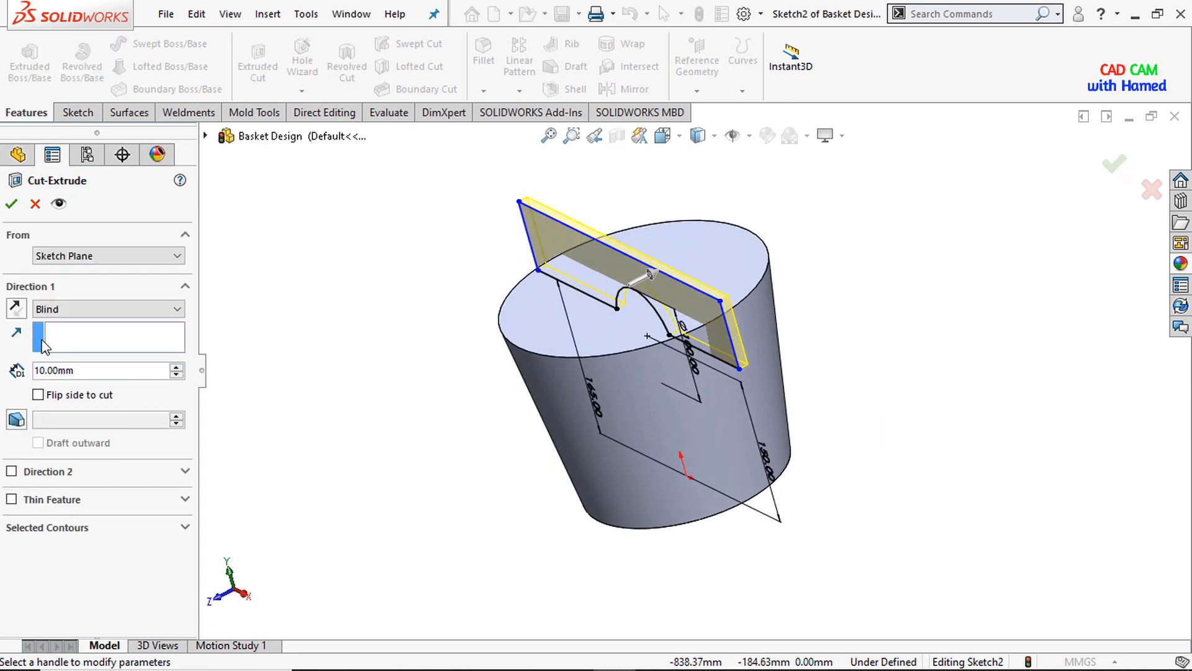
pyautogui.click(95, 309)
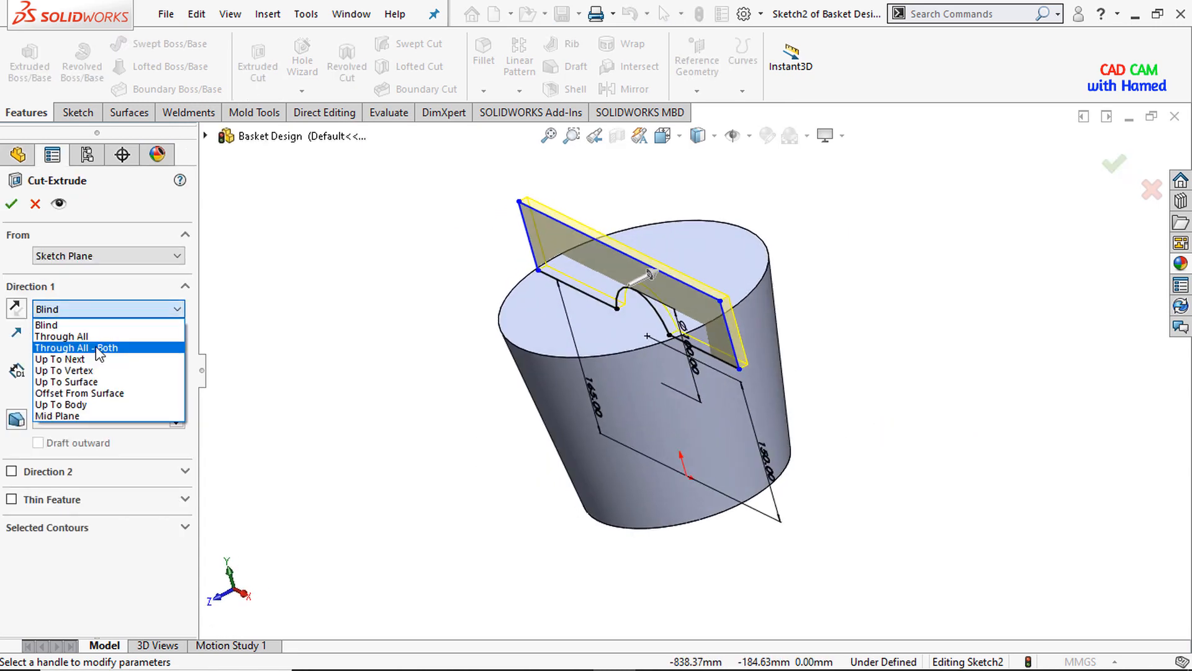
pyautogui.click(98, 353)
pyautogui.moveTo(319, 415); pyautogui.dragTo(522, 488, button='middle')
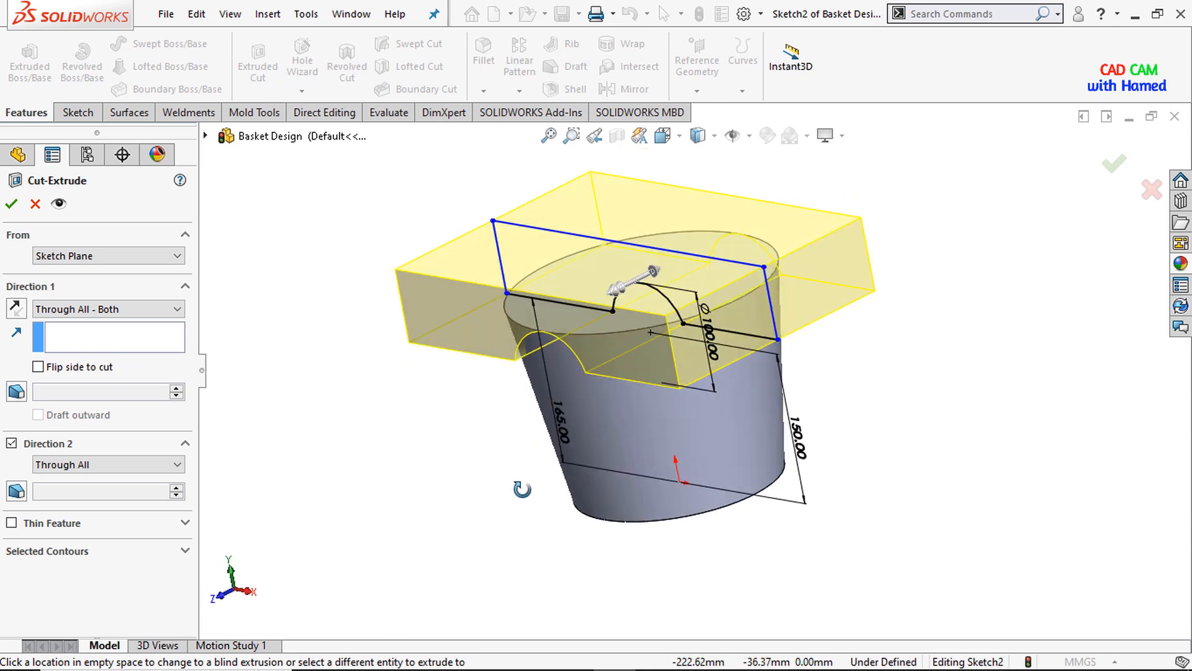
pyautogui.click(12, 205)
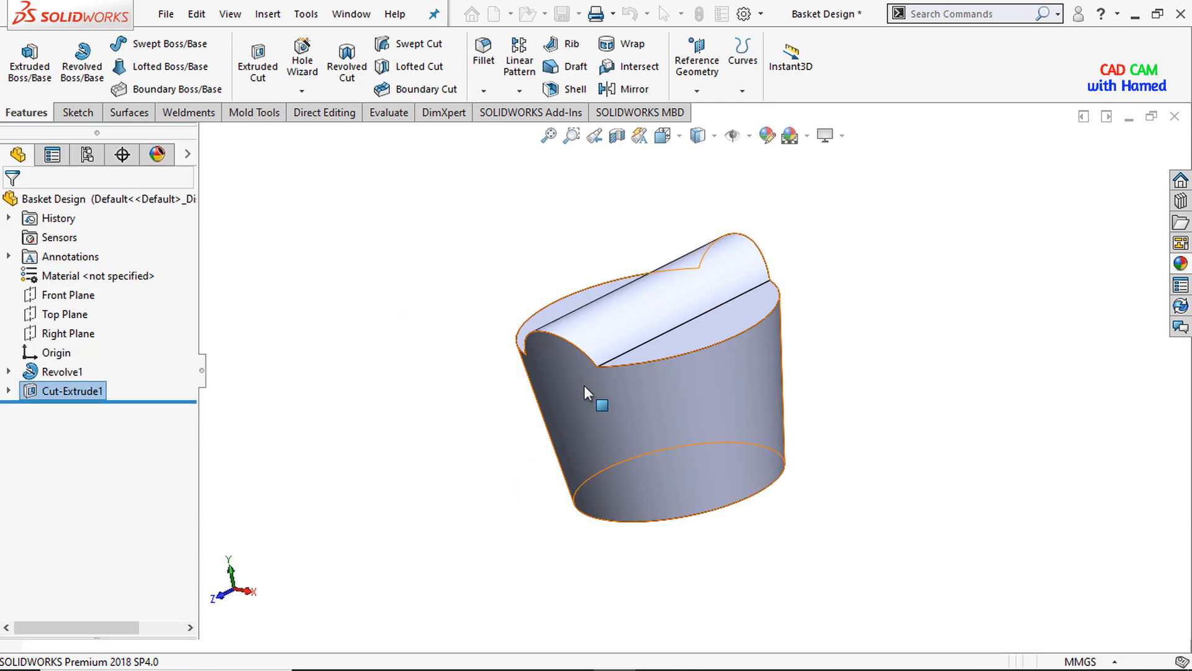
# - Fillet the two straight edges where the raised arc meets the flat top faces with a 20 mm radius
pyautogui.moveTo(599, 404); pyautogui.dragTo(714, 250, button='middle')
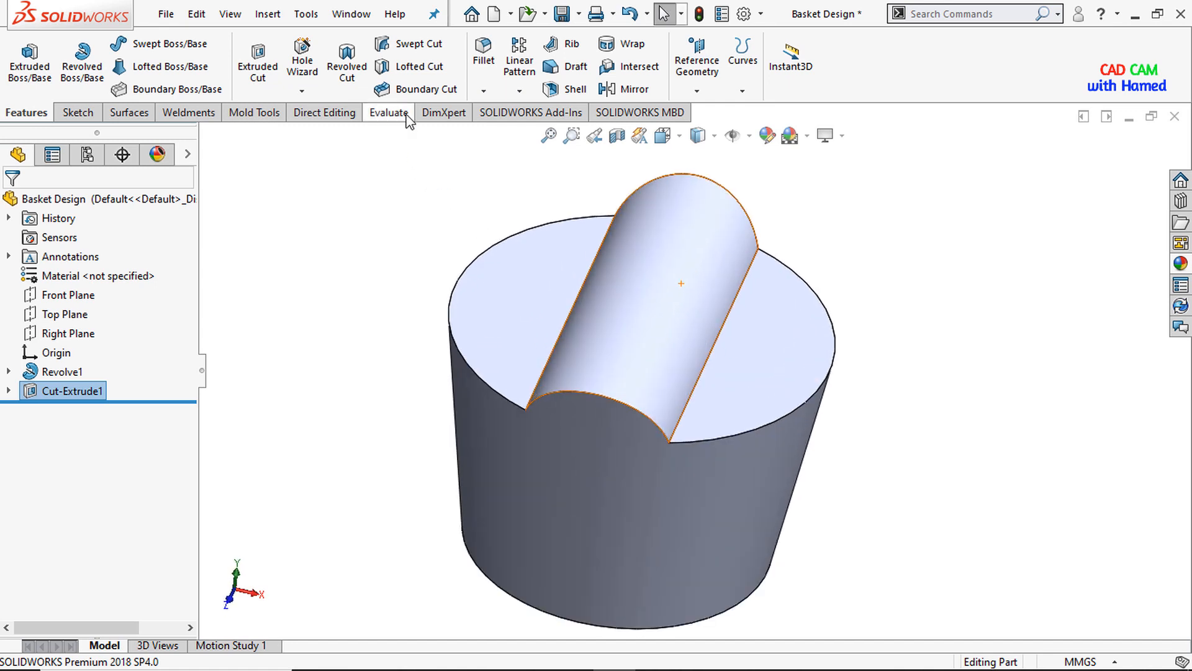
pyautogui.click(483, 60)
pyautogui.moveTo(725, 392); pyautogui.dragTo(646, 372, button='middle')
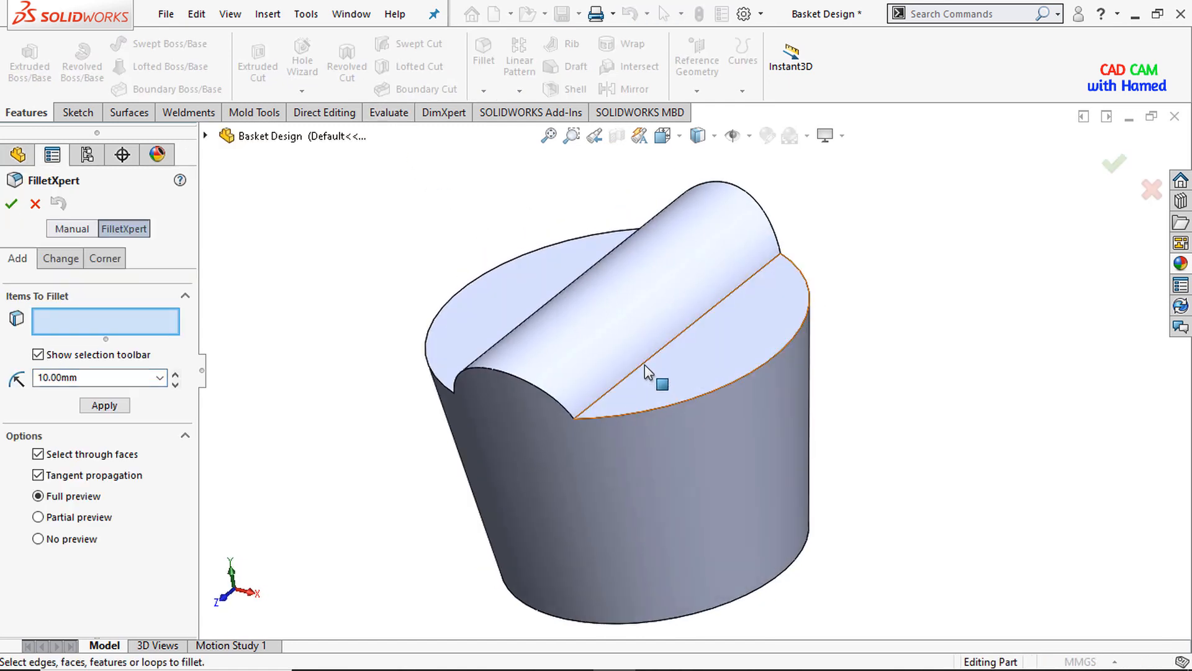
pyautogui.click(645, 371)
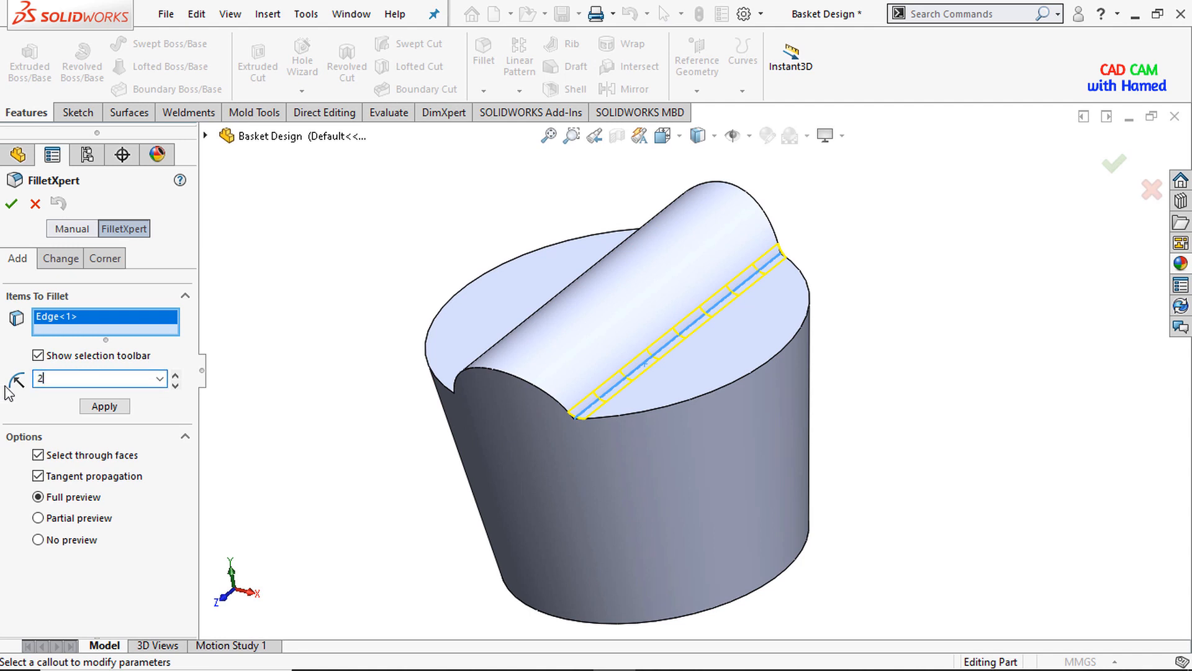
pyautogui.moveTo(340, 355); pyautogui.dragTo(421, 421, button='middle')
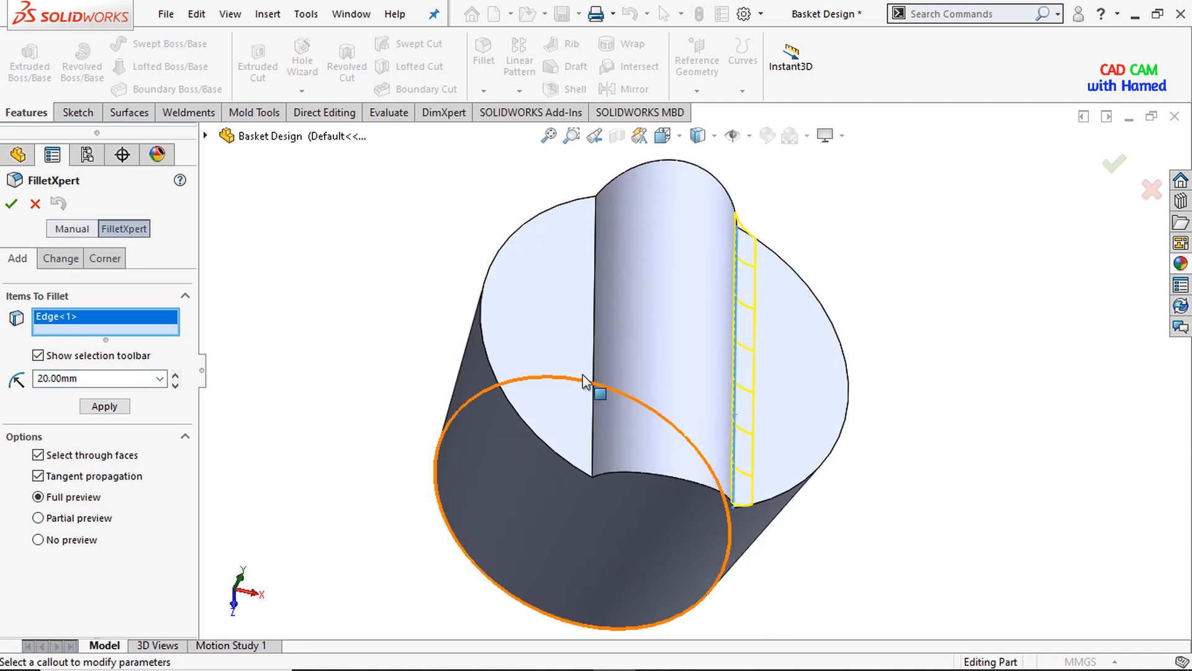
pyautogui.click(591, 360)
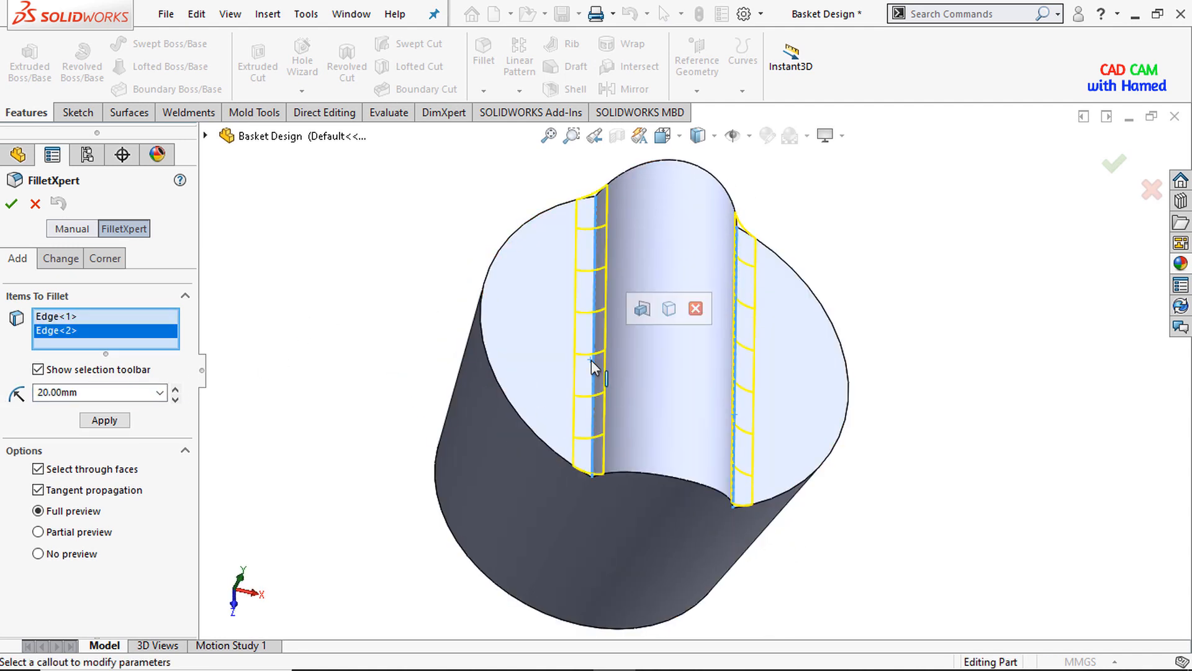
pyautogui.click(12, 203)
# - Fillet the circular bottom edge of the body with a 10 mm radius
pyautogui.moveTo(522, 530); pyautogui.dragTo(612, 491, button='middle')
pyautogui.click(484, 53)
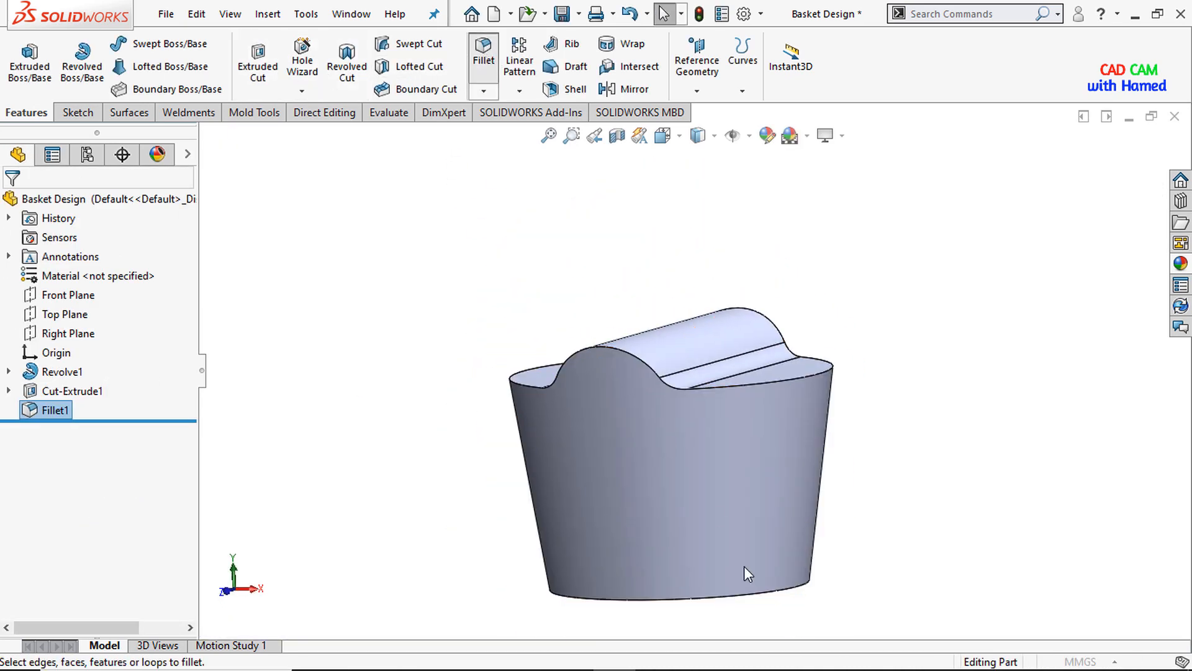
pyautogui.moveTo(744, 565); pyautogui.dragTo(725, 509, button='middle')
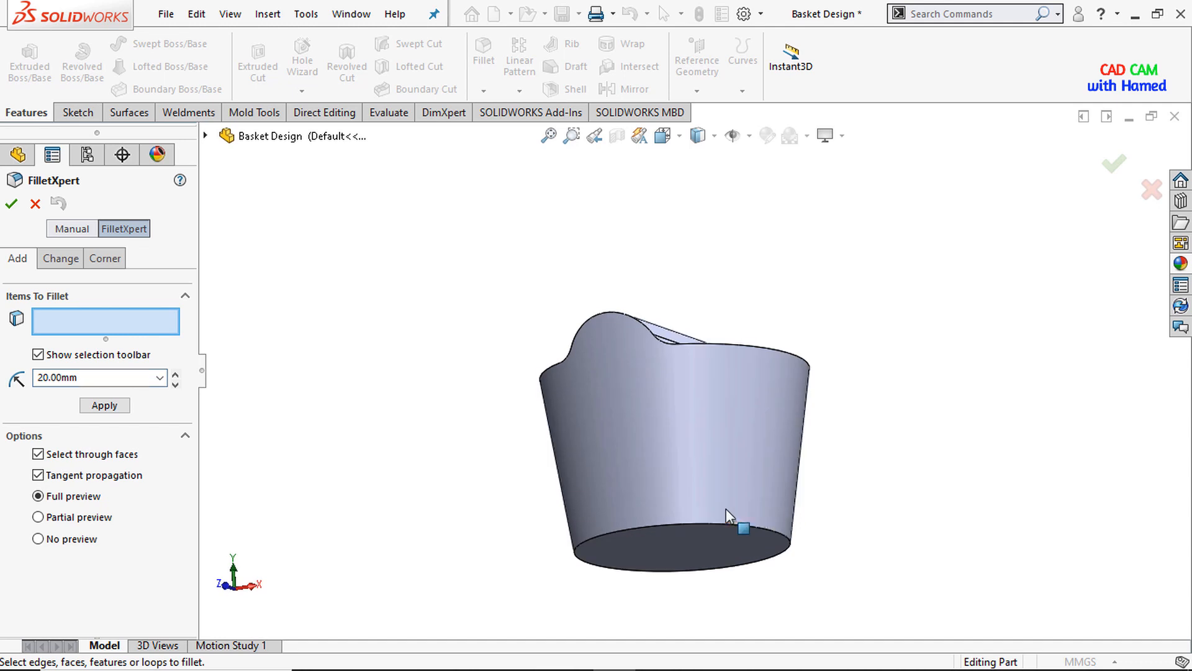
pyautogui.click(635, 527)
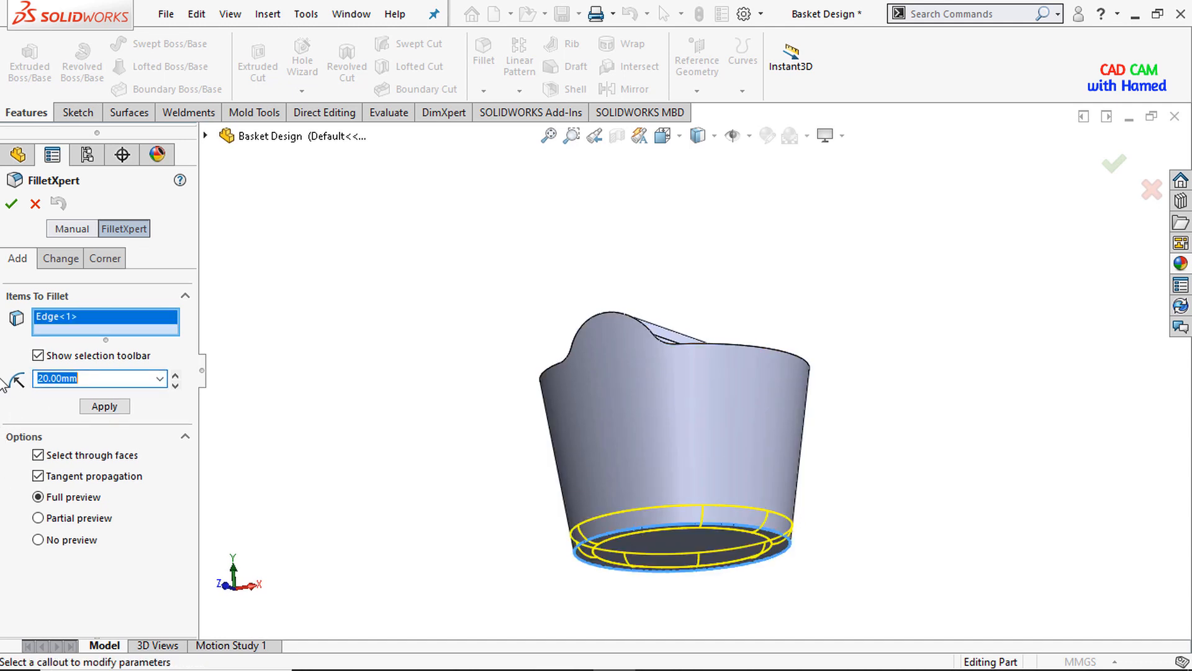
pyautogui.press('Return')
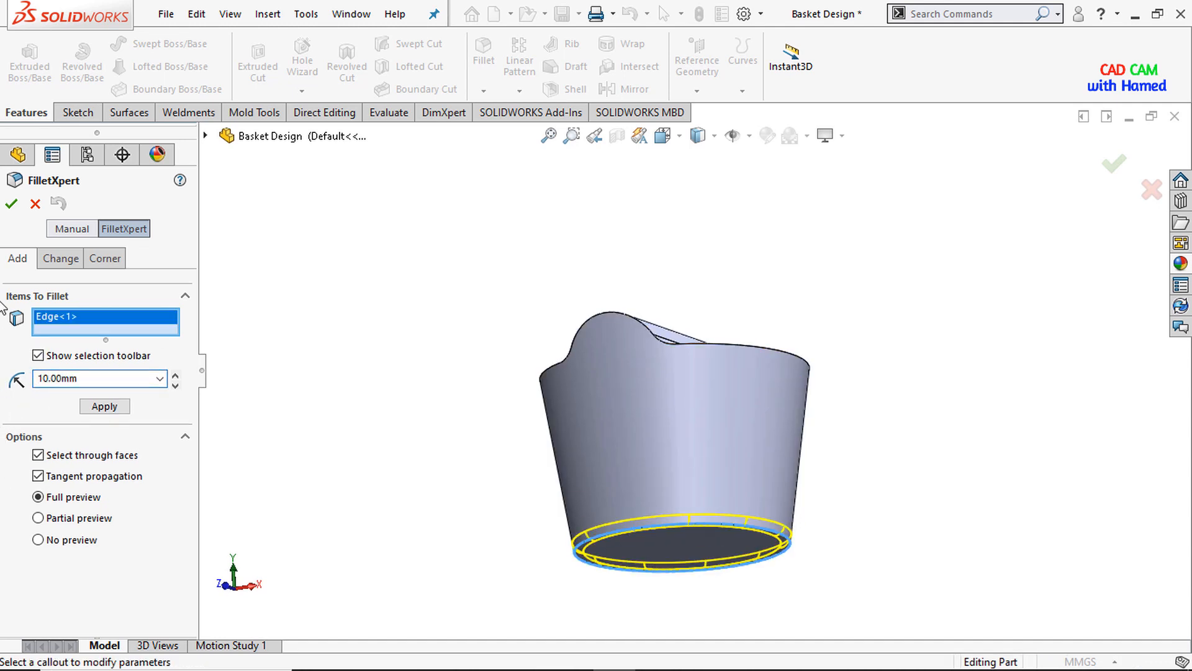
pyautogui.click(12, 203)
# - Shell the body to a 5 mm wall thickness, removing all five upper faces including the raised arc and its fillets
pyautogui.moveTo(660, 248); pyautogui.dragTo(687, 426, button='middle')
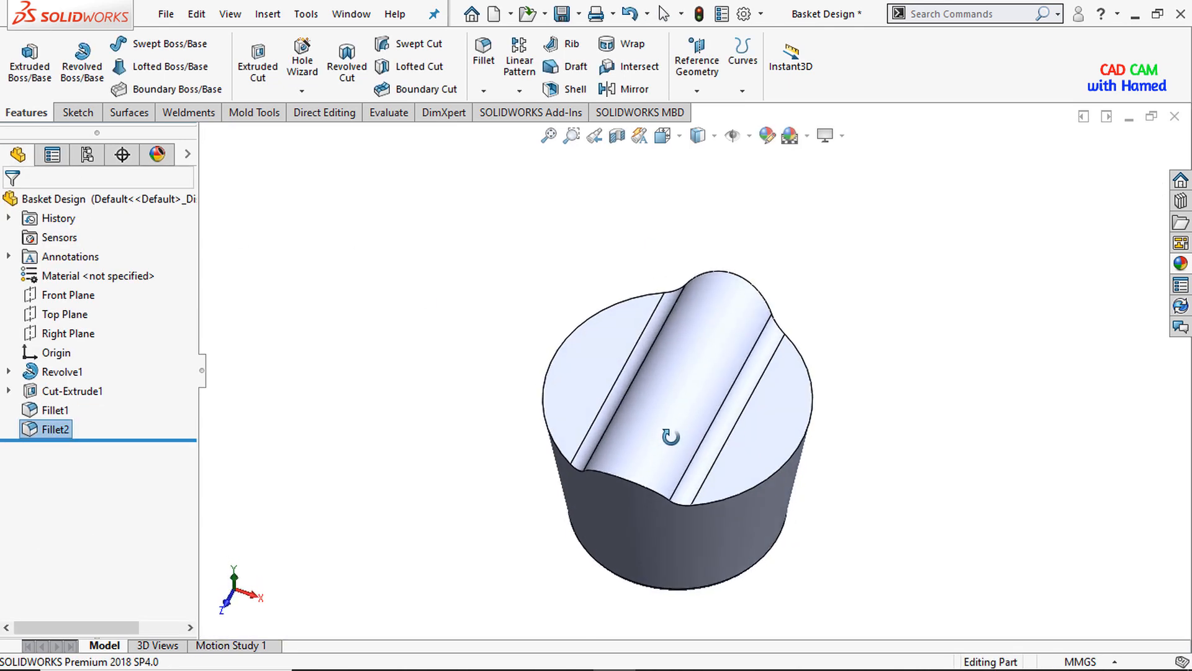
pyautogui.click(567, 88)
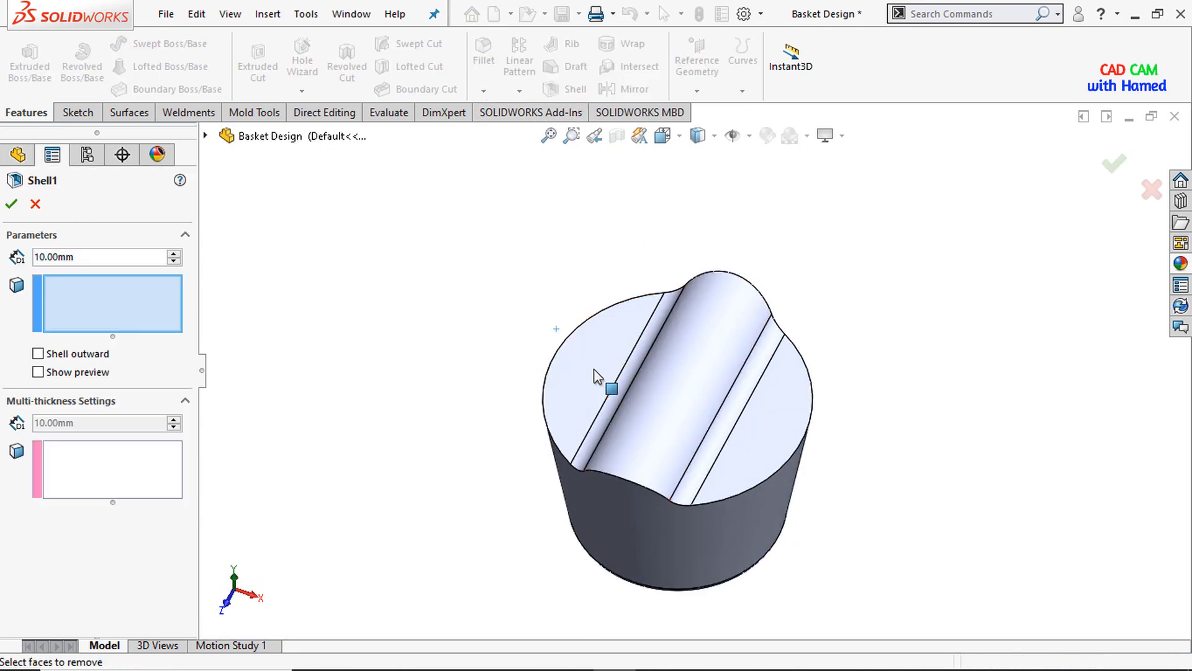
pyautogui.click(600, 376)
pyautogui.click(638, 373)
pyautogui.click(689, 397)
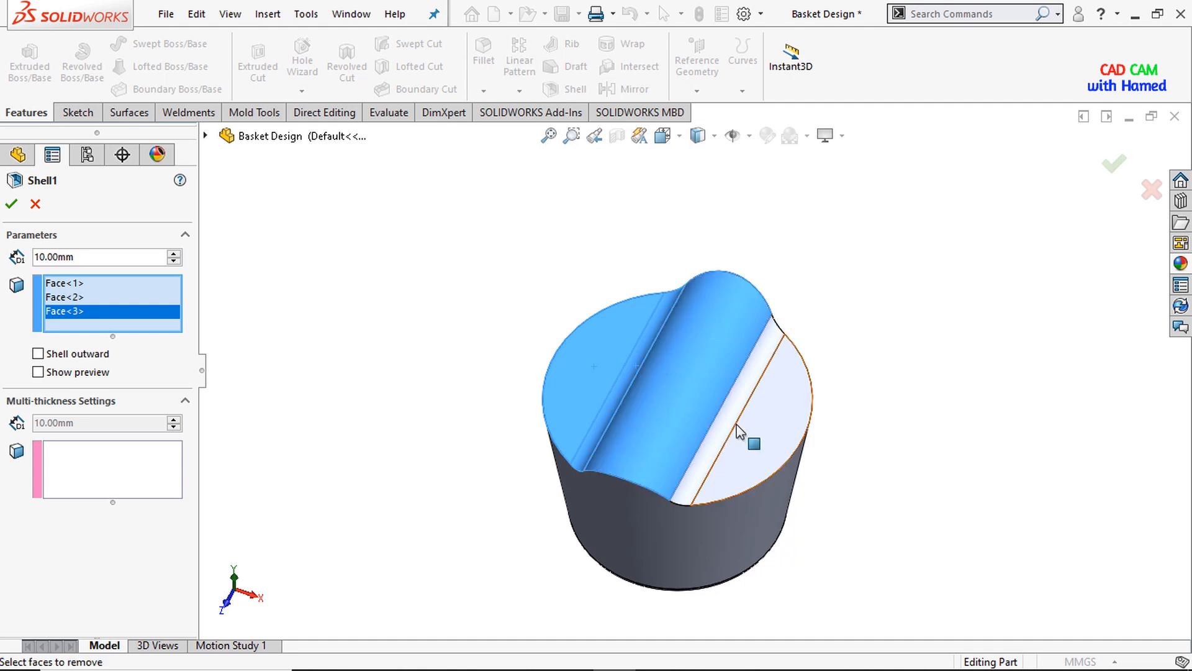
pyautogui.click(731, 424)
pyautogui.click(780, 446)
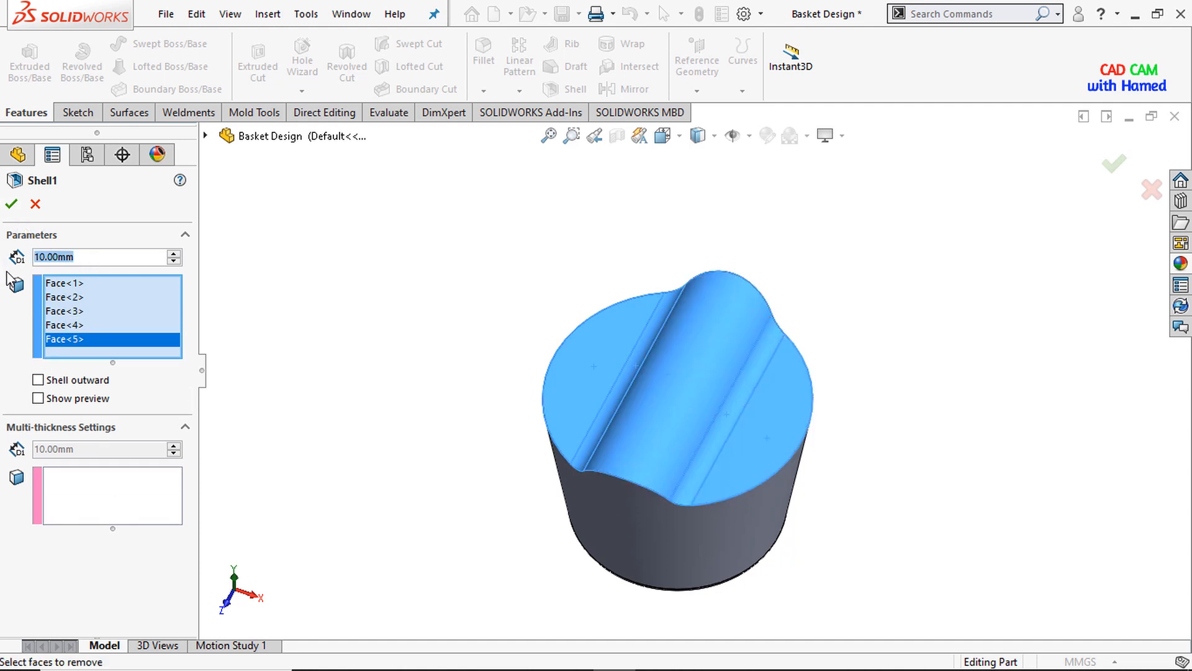
pyautogui.write('5')
pyautogui.press('Return')
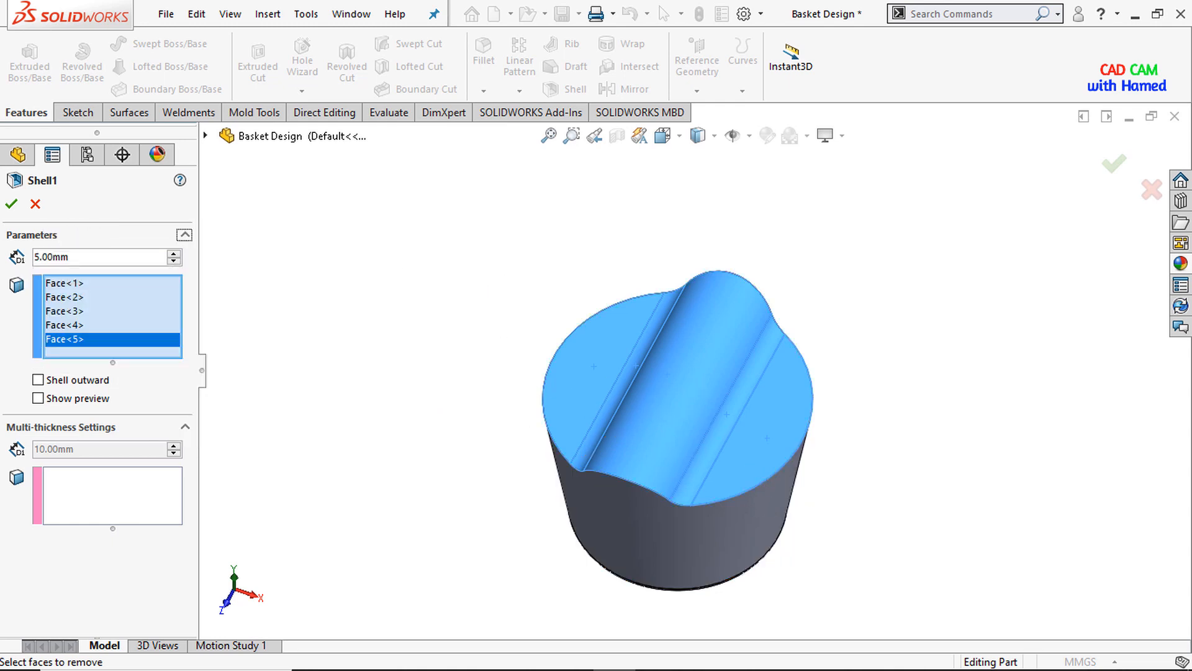
pyautogui.click(10, 205)
# - Orient the view normal to the Front Plane and set the display style to Hidden Lines Removed
pyautogui.moveTo(756, 482); pyautogui.dragTo(763, 322, button='middle')
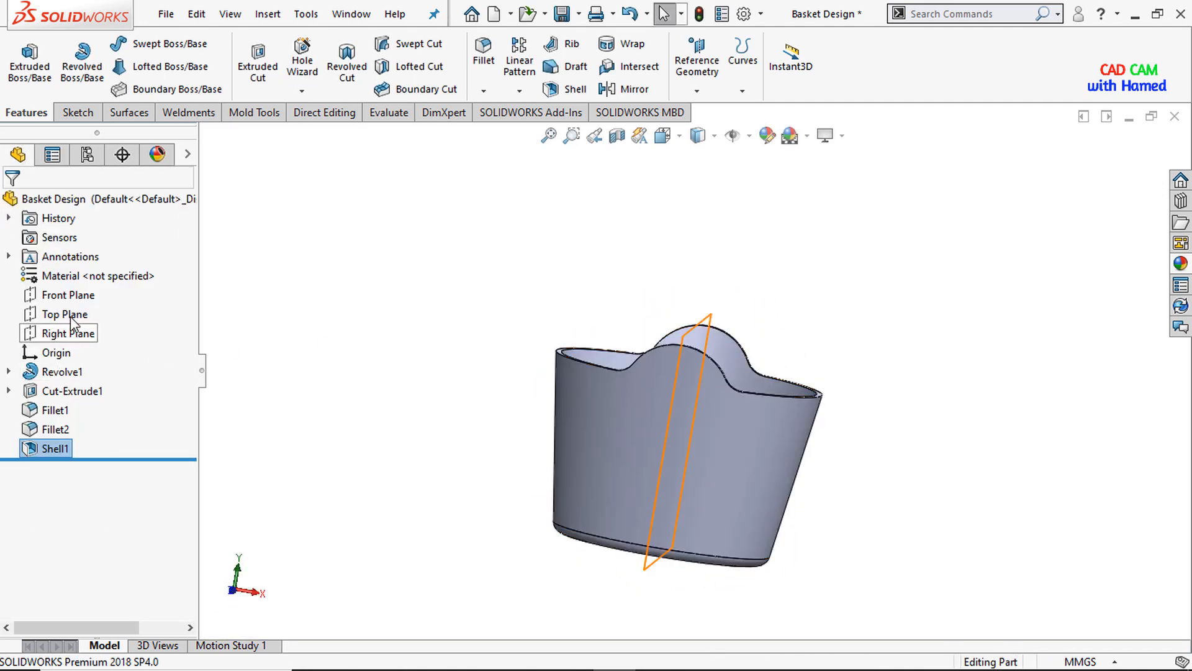
pyautogui.rightClick(74, 292)
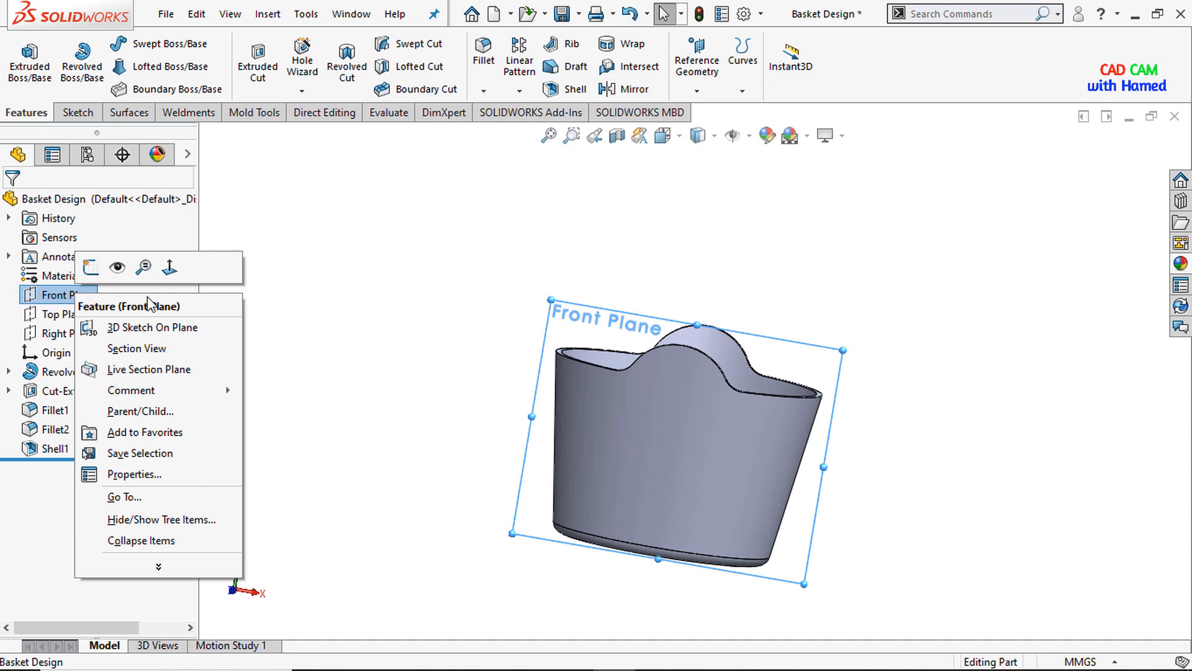
pyautogui.click(169, 268)
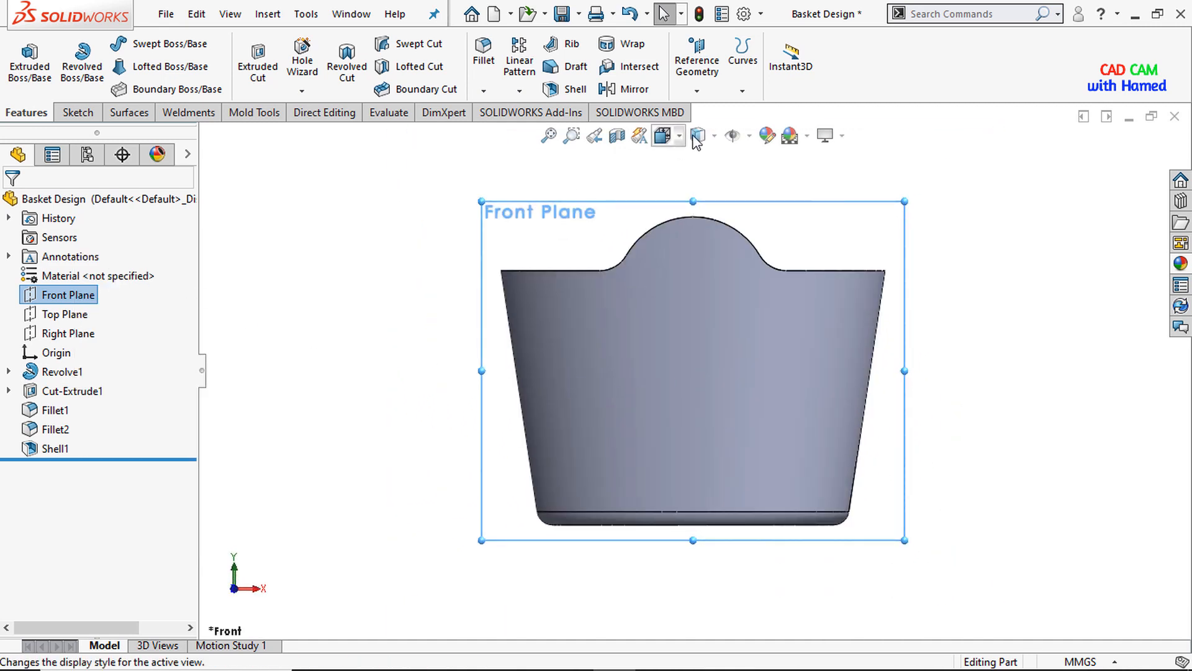
pyautogui.click(715, 136)
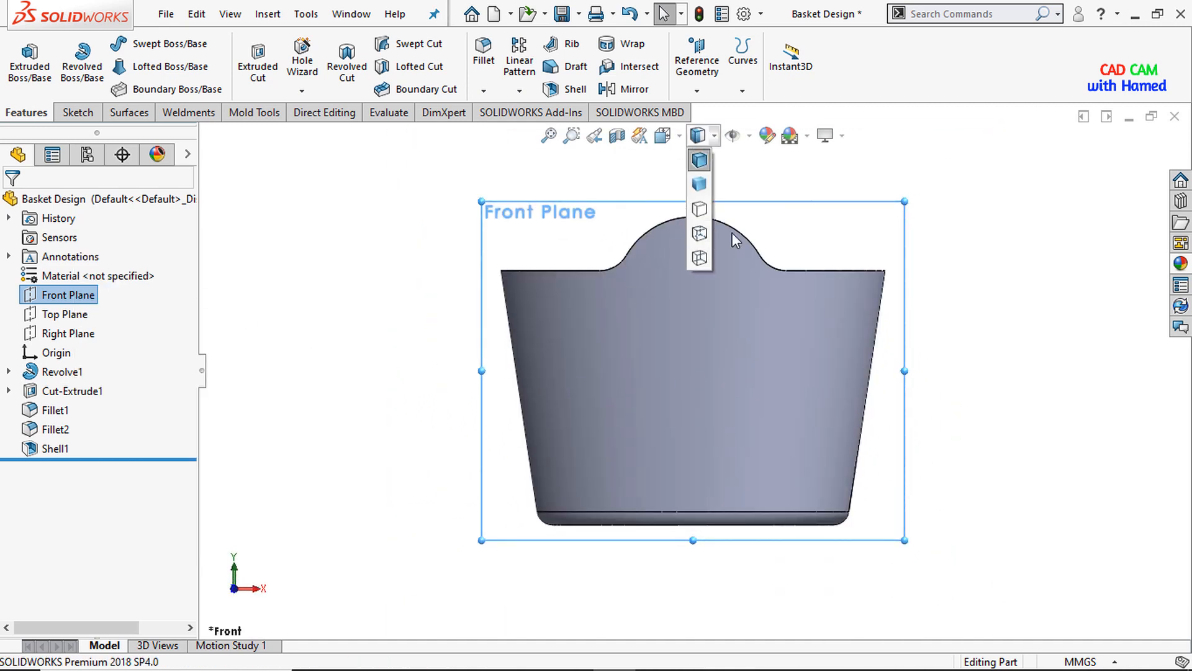
pyautogui.click(704, 213)
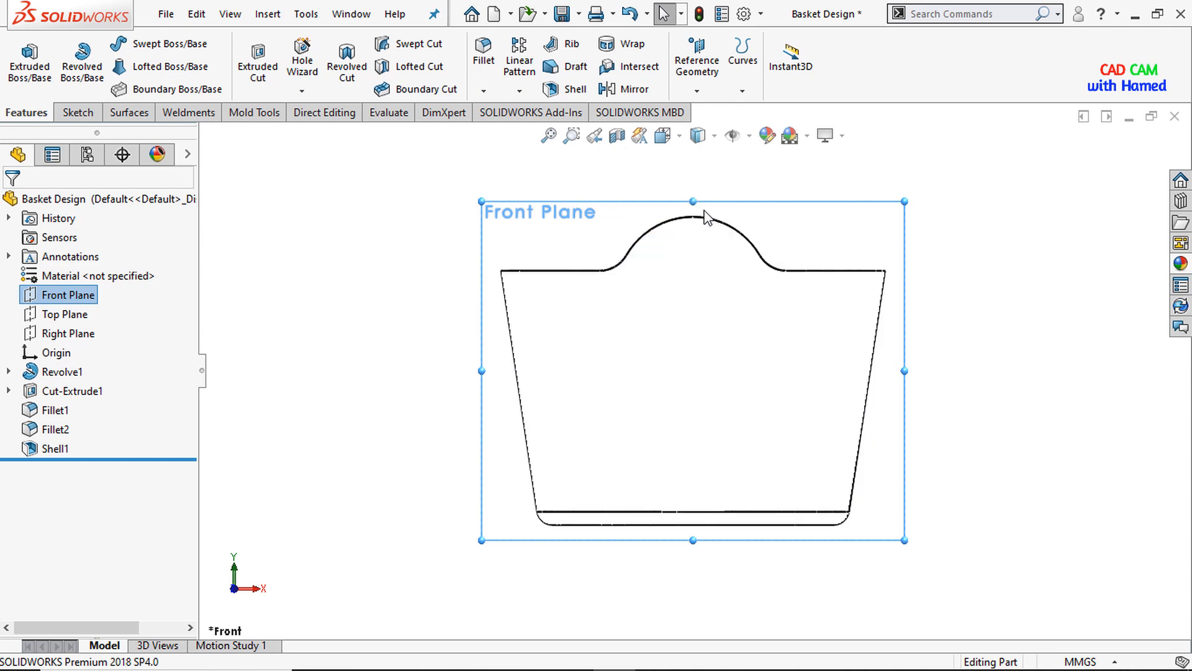
pyautogui.click(992, 372)
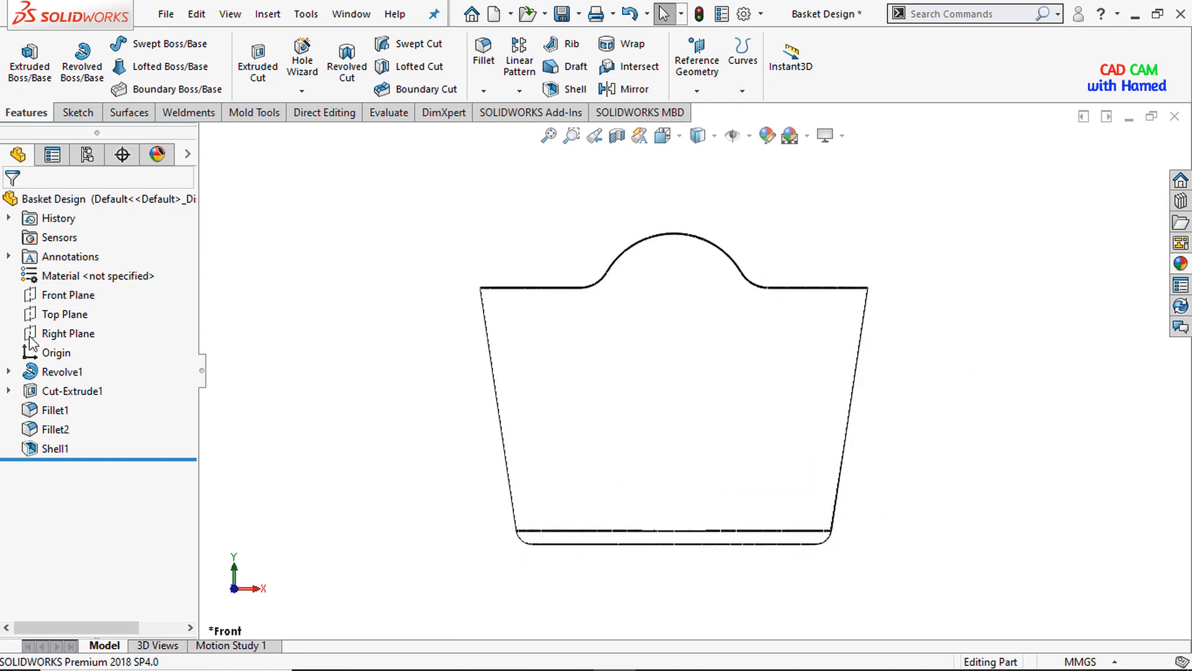
# - Start a sketch on the Front Plane and offset the handle's top arc 10 mm inward
pyautogui.click(65, 297)
pyautogui.click(104, 273)
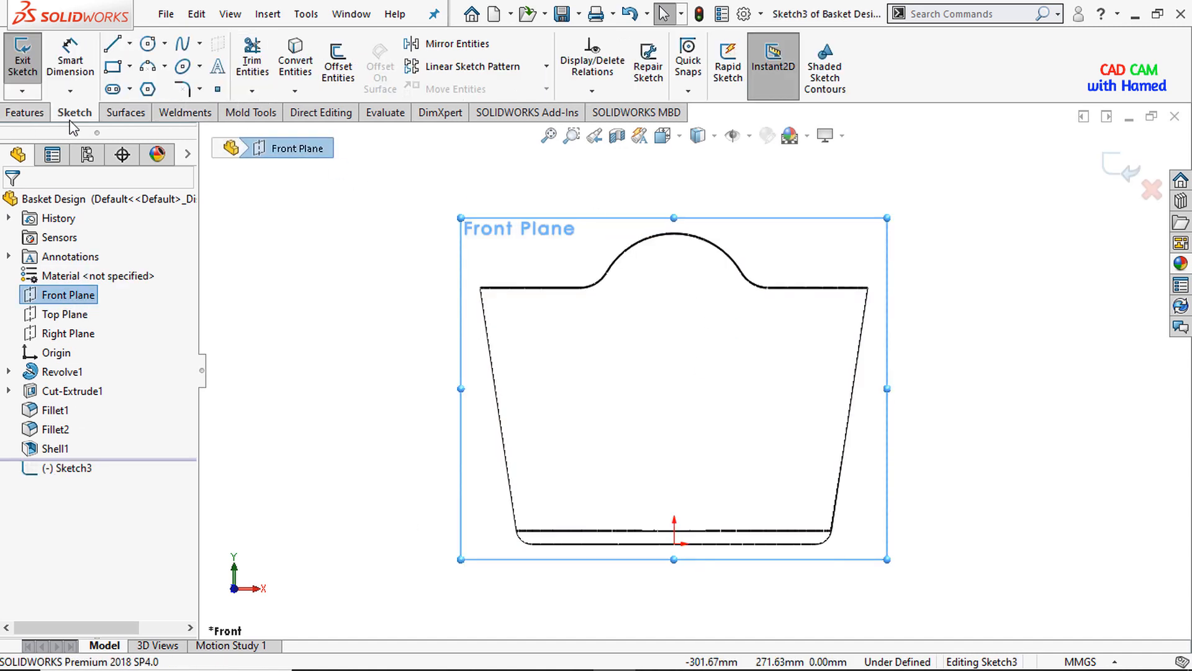
pyautogui.click(338, 65)
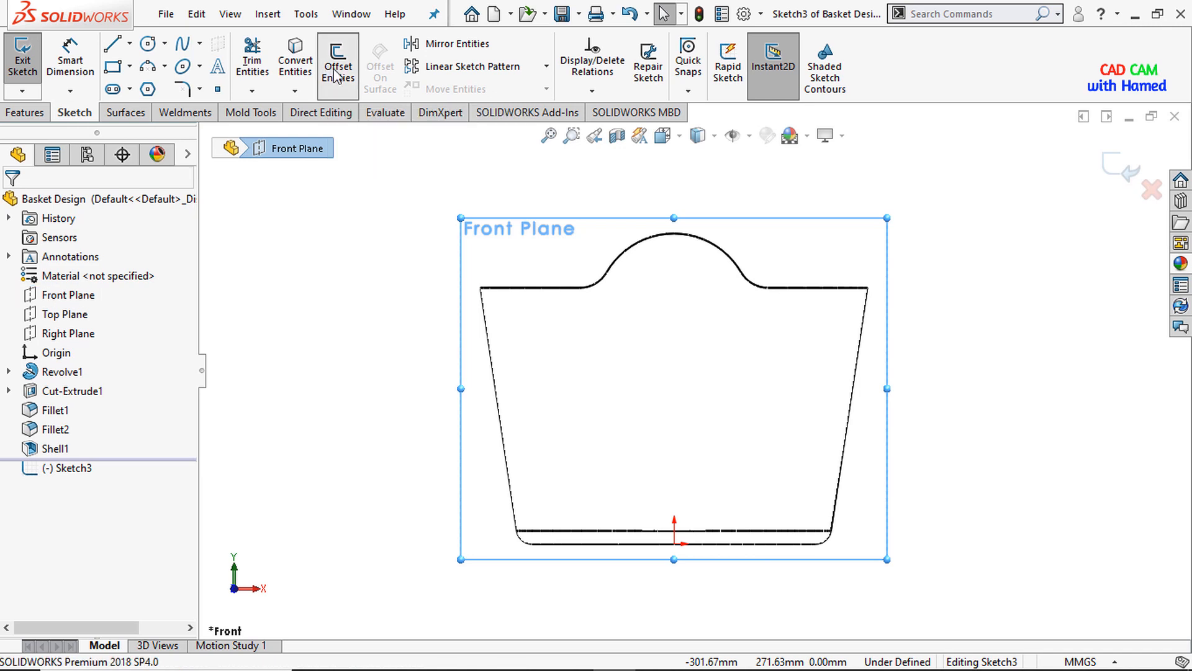
pyautogui.click(681, 242)
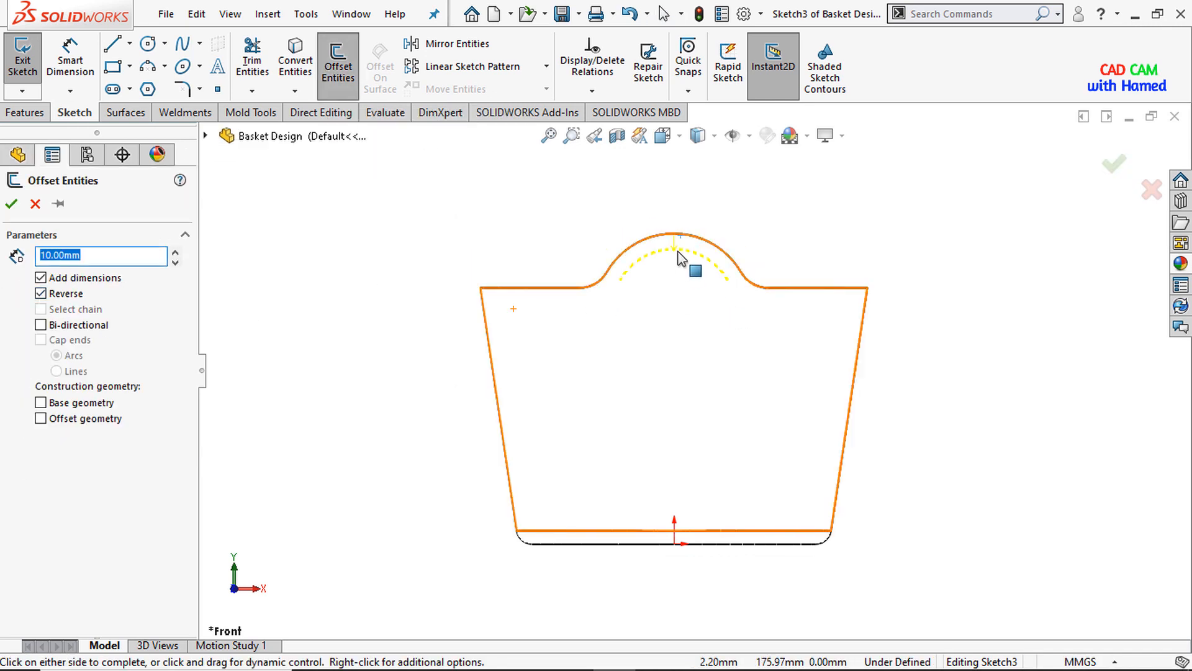
pyautogui.click(10, 205)
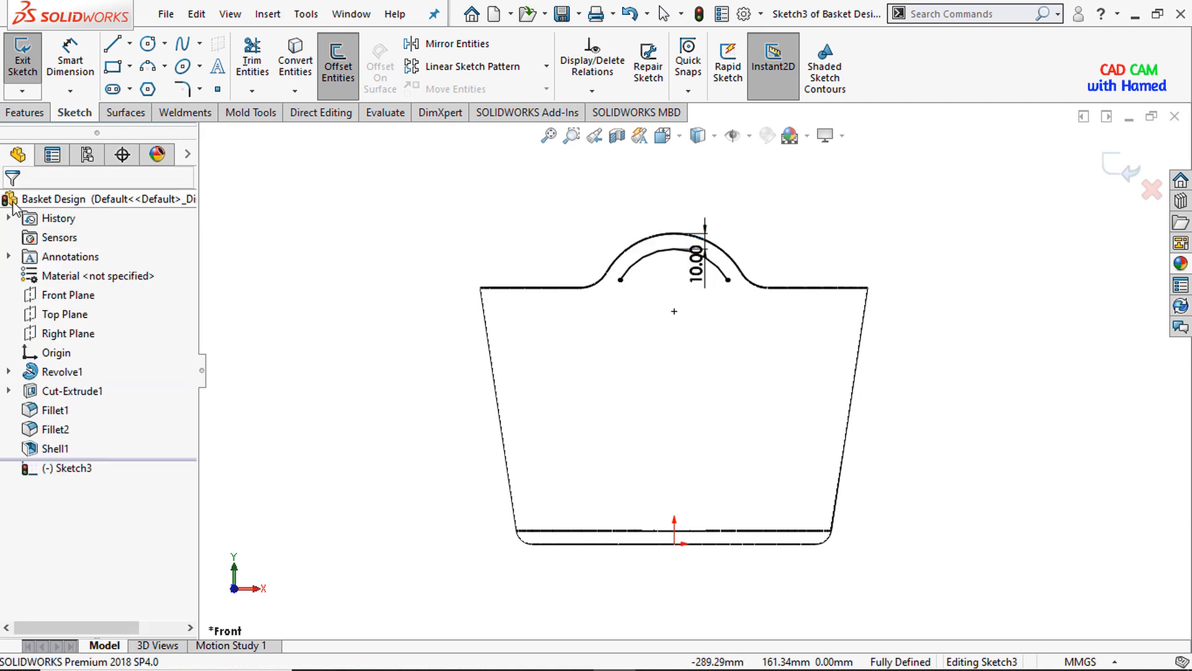
# - Close the offset arc with vertical lines about 14.3 mm long down from both endpoints and a horizontal line joining them
pyautogui.click(131, 43)
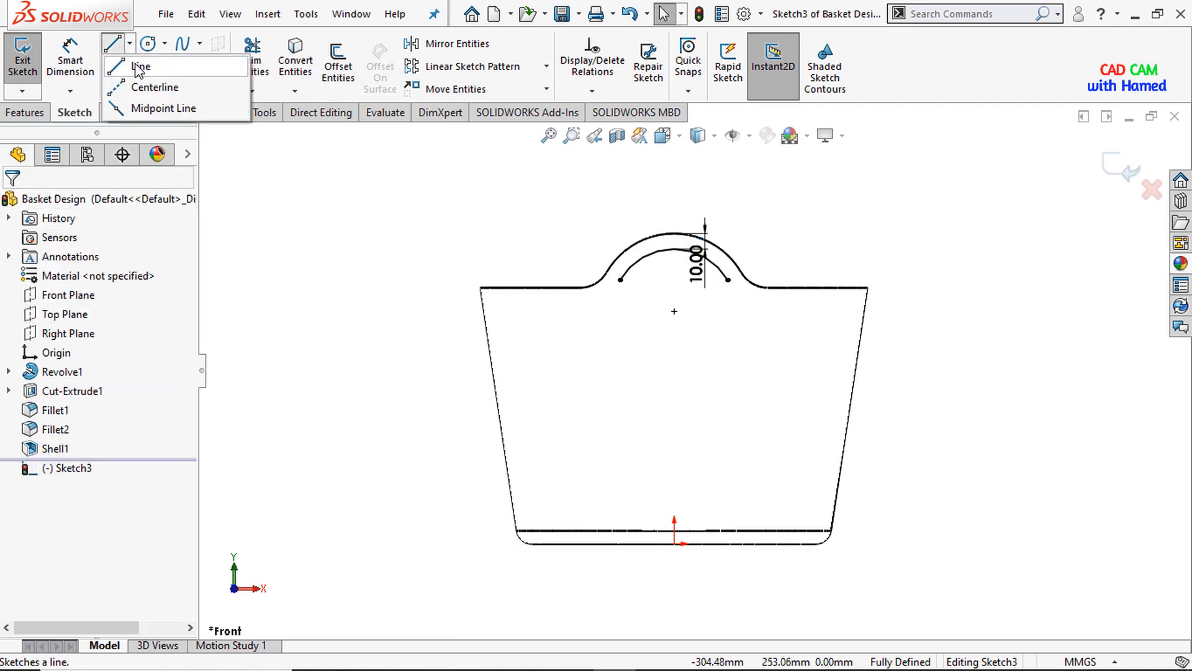
pyautogui.click(160, 72)
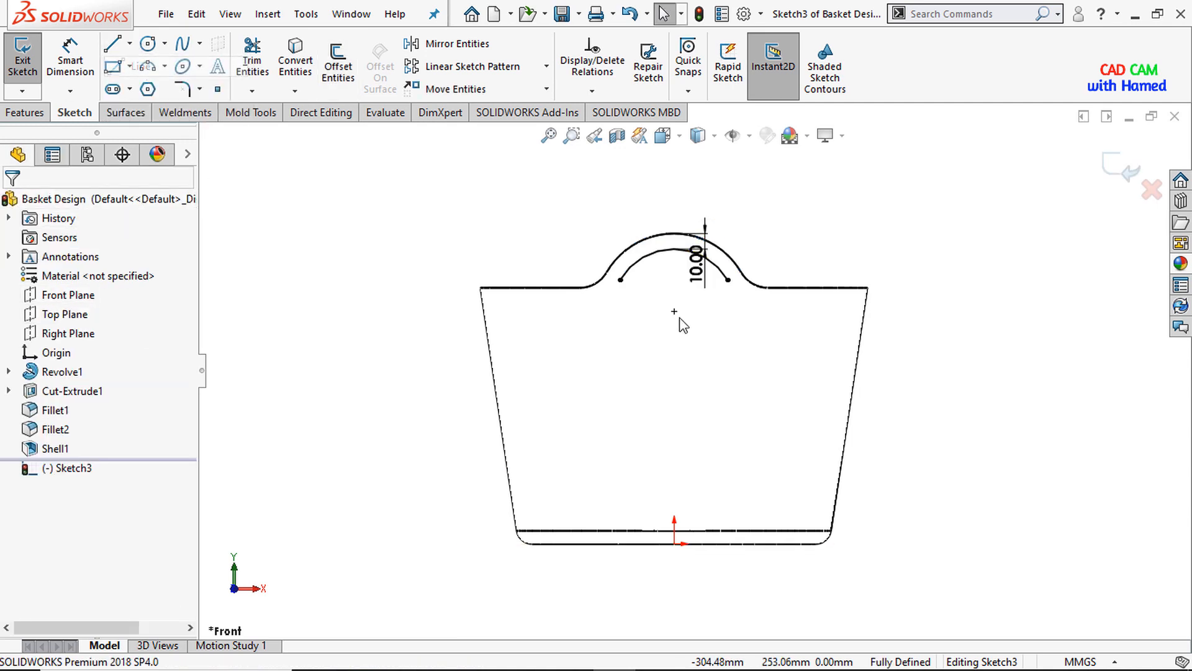
pyautogui.click(620, 280)
pyautogui.click(620, 302)
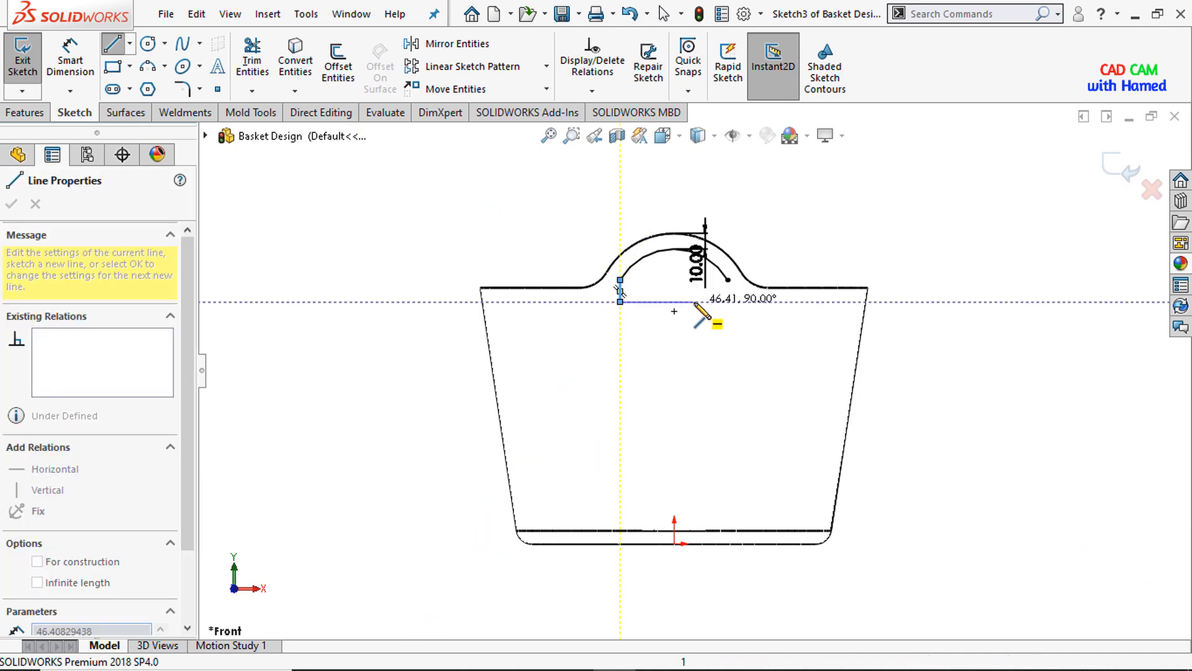
pyautogui.click(728, 301)
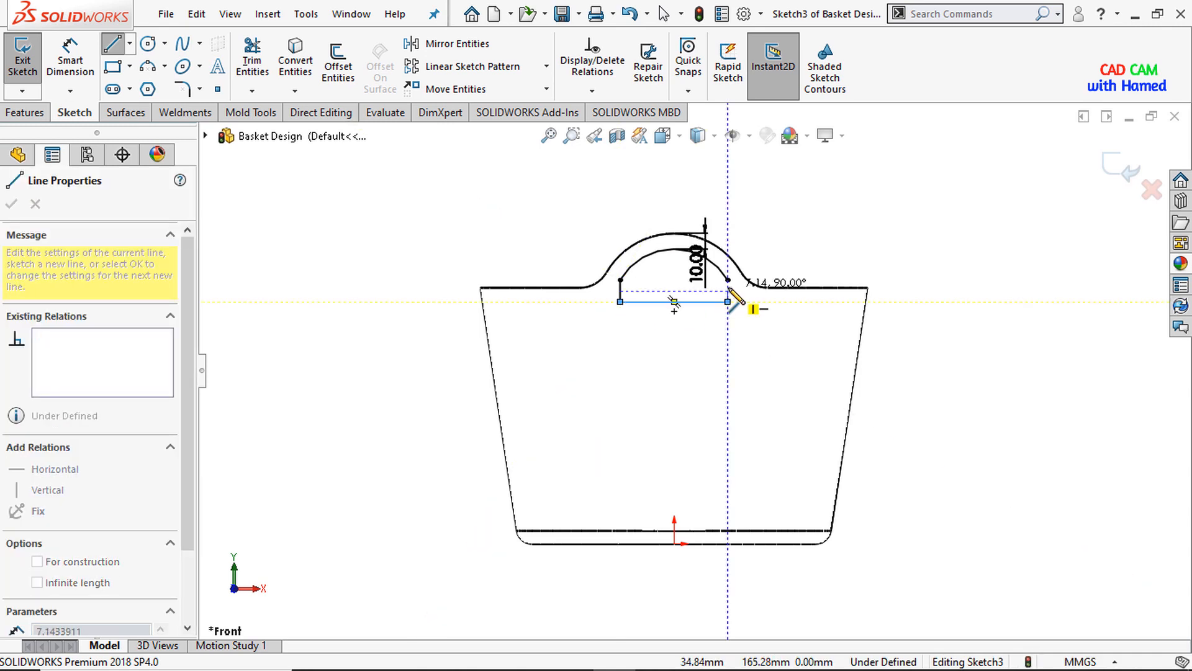
pyautogui.click(727, 280)
pyautogui.rightClick(787, 284)
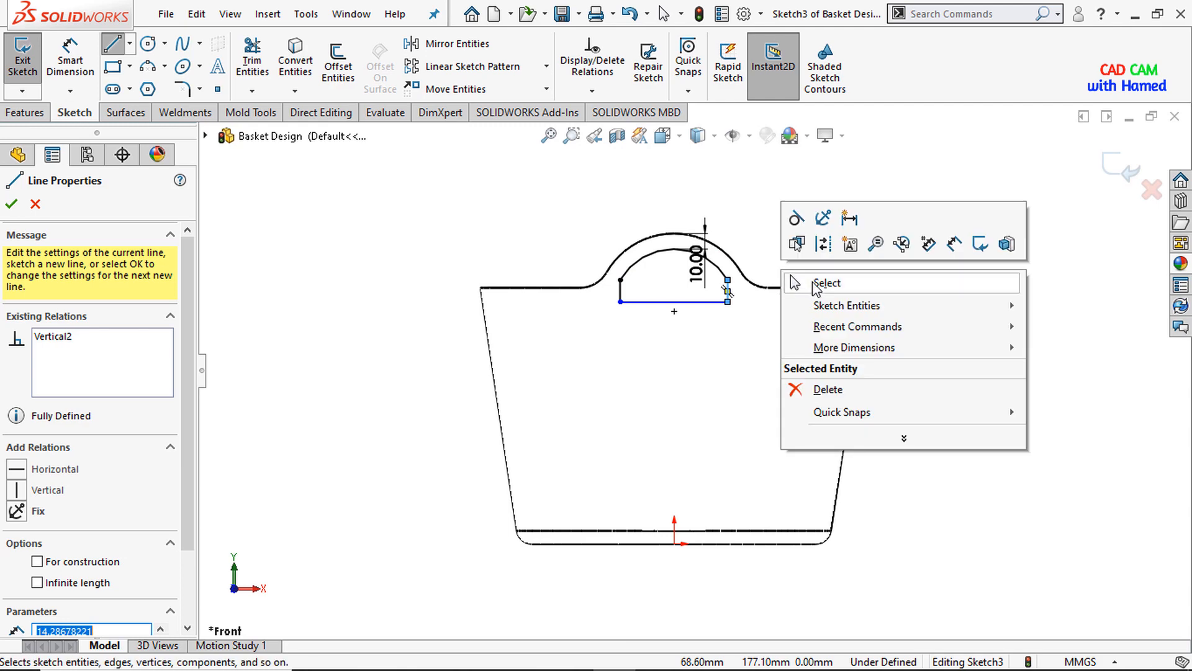
pyautogui.click(894, 282)
# - Dimension the handle profile's left vertical line to 12 mm
pyautogui.click(70, 62)
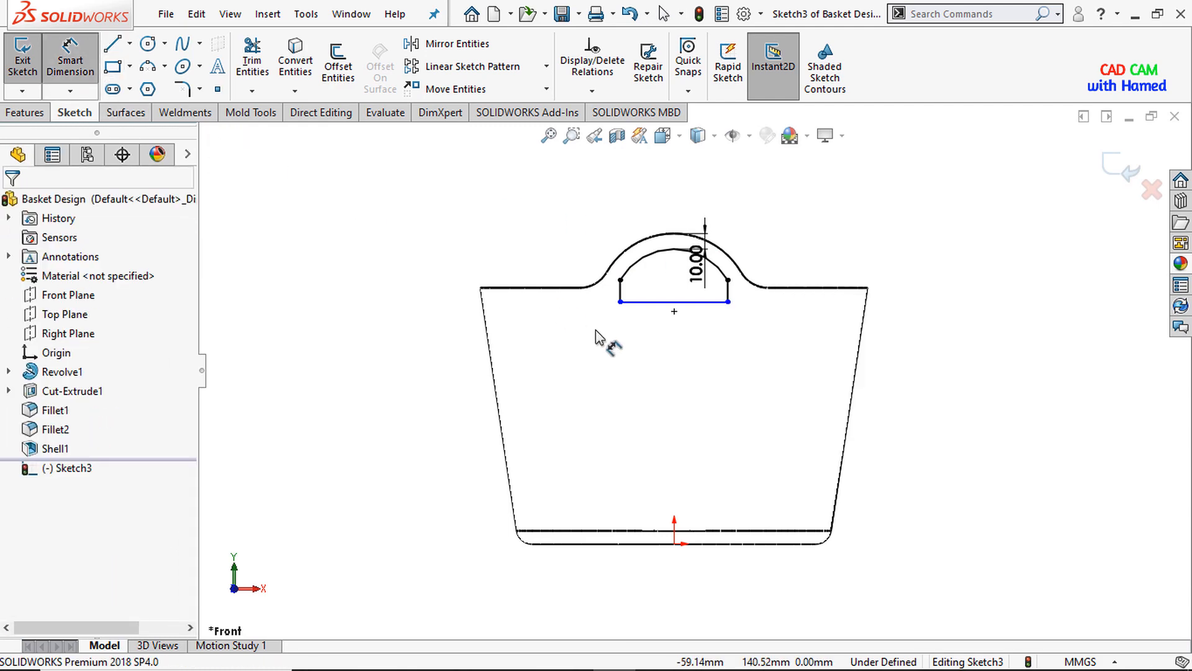
pyautogui.click(617, 297)
pyautogui.scroll(-5, 606, 293)
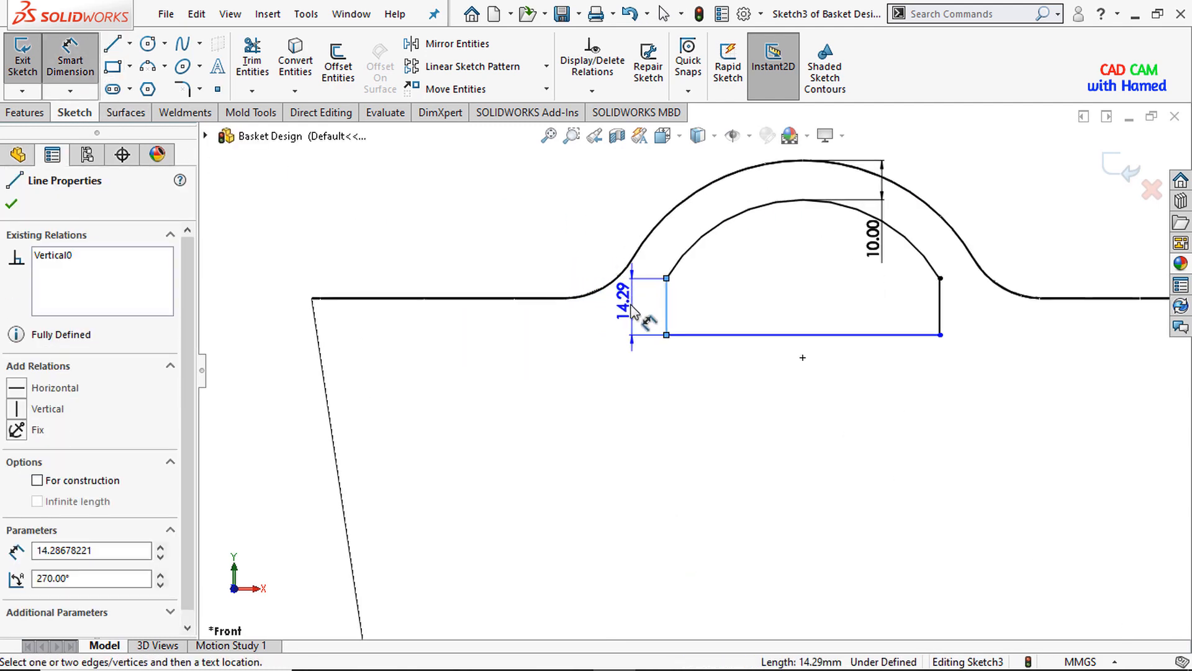
pyautogui.click(628, 307)
pyautogui.write('12')
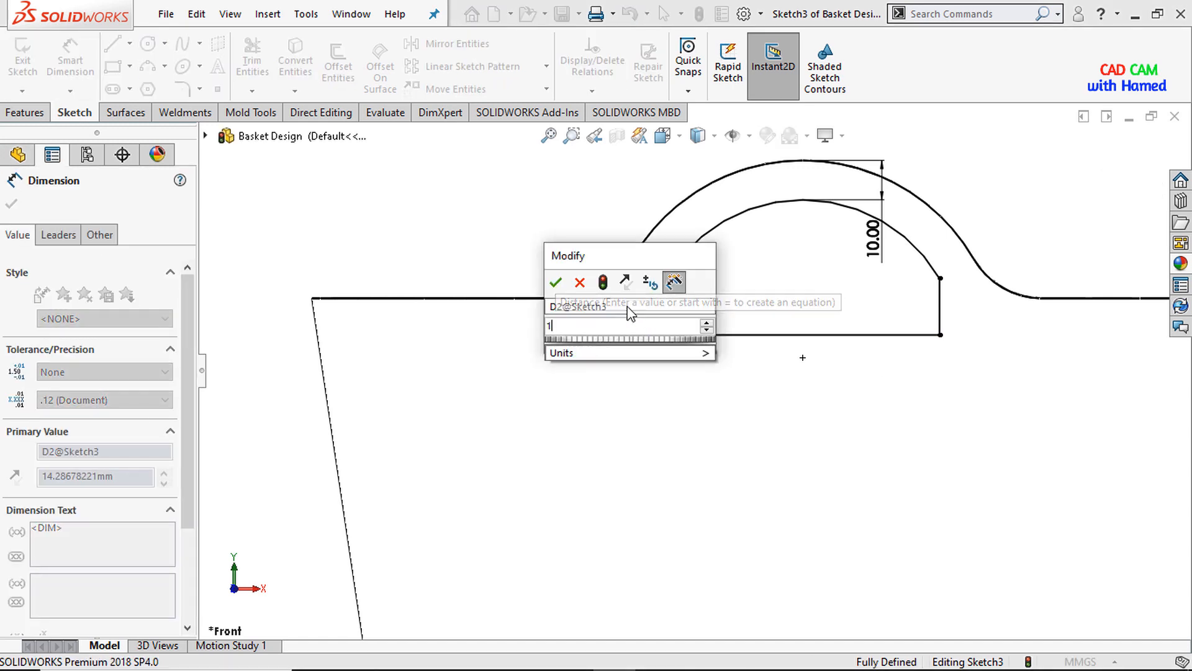
pyautogui.click(556, 285)
pyautogui.scroll(4, 844, 373)
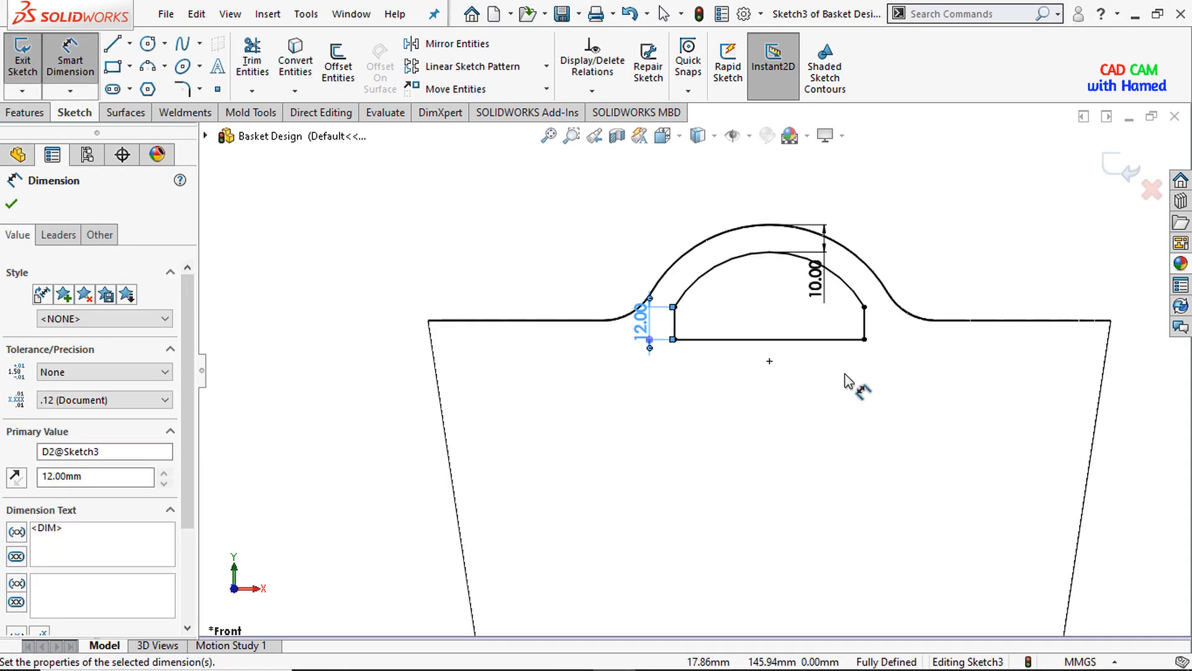
pyautogui.click(13, 206)
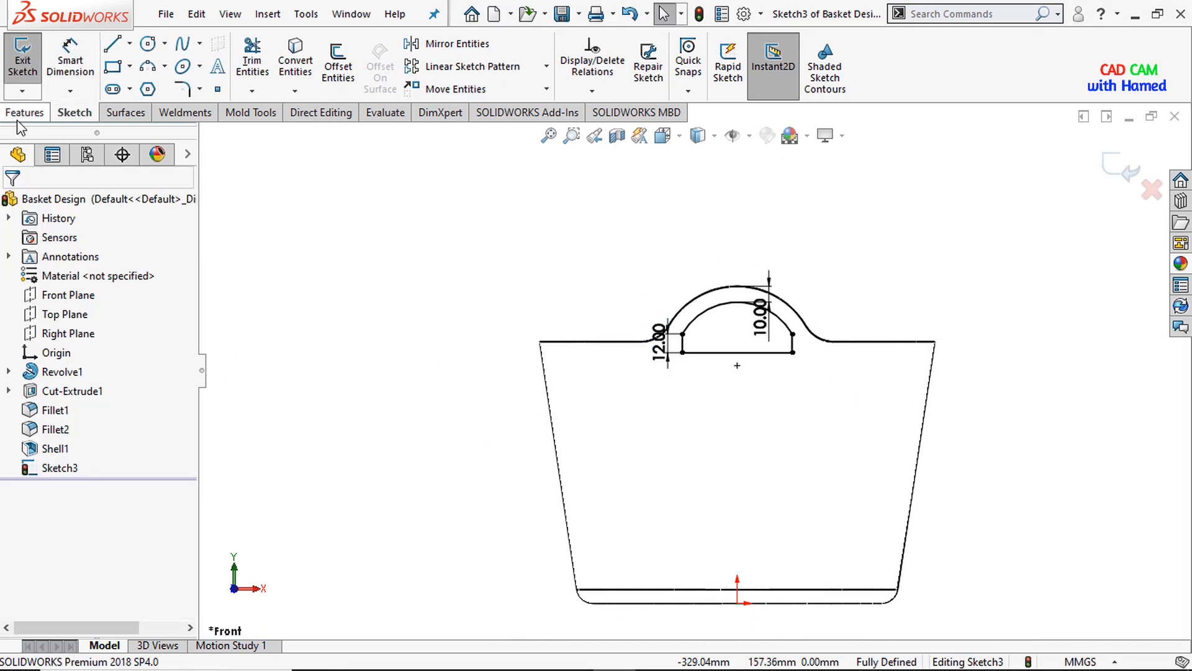
# - Cut the handle openings from the closed profile with an Extruded Cut set to Through All - Both
pyautogui.click(23, 113)
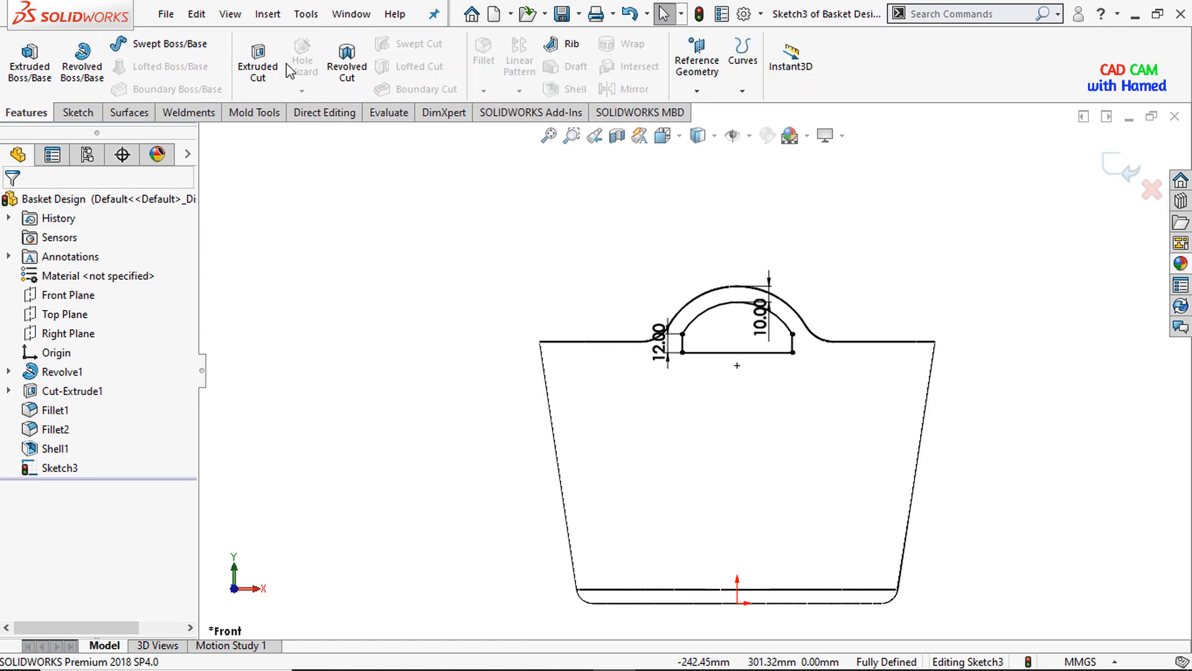
pyautogui.click(258, 62)
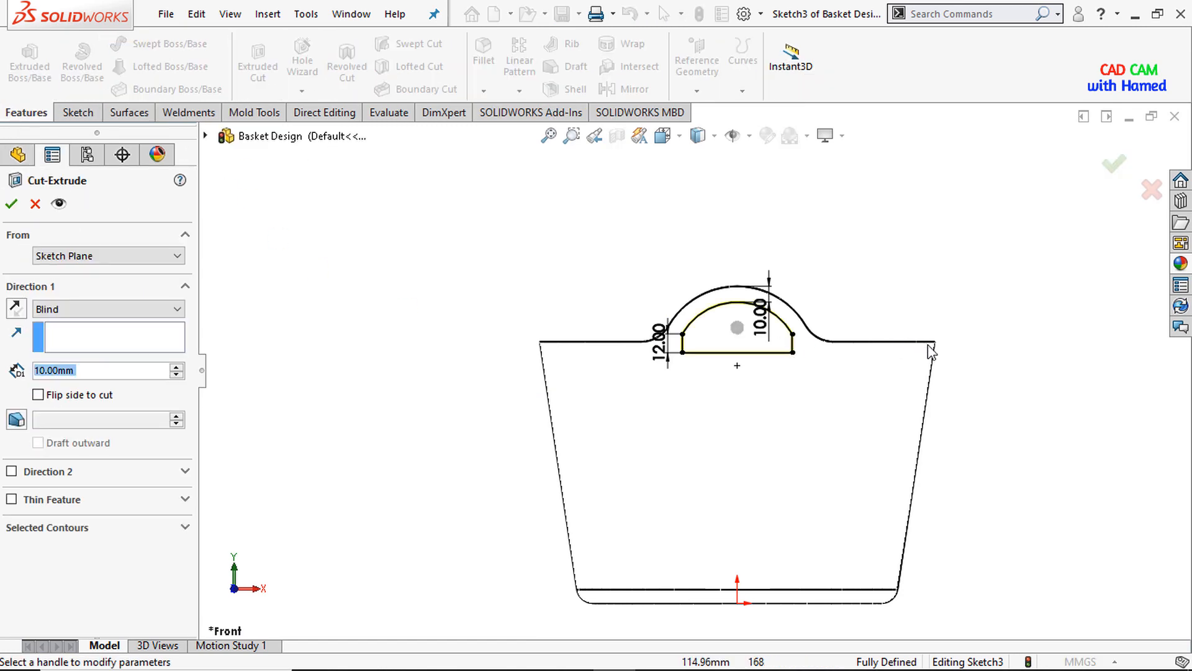
pyautogui.click(99, 308)
pyautogui.click(83, 349)
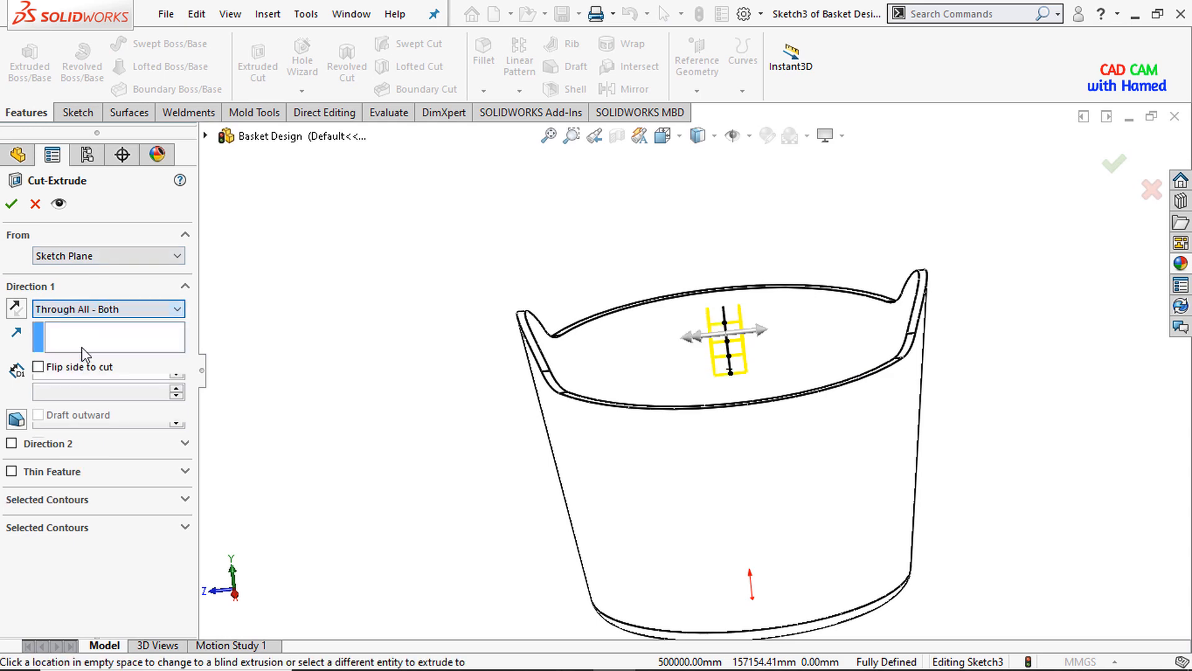
pyautogui.click(13, 208)
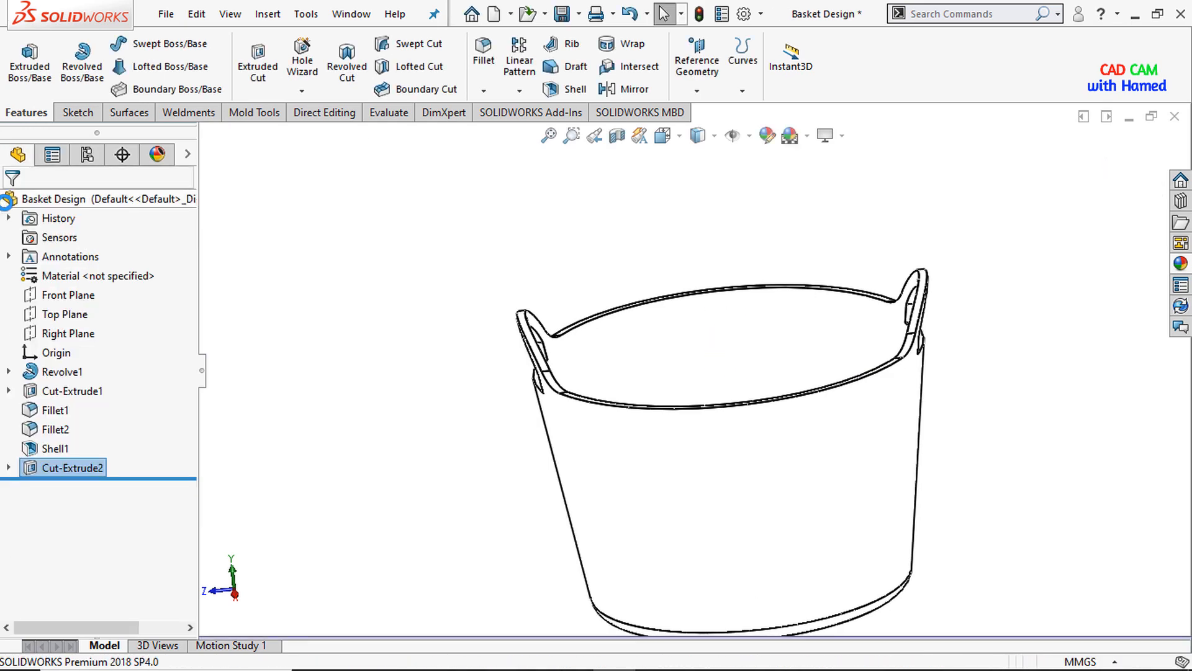
# - Orient the view normal to the Front Plane and start a new sketch on that plane
pyautogui.scroll(1, 813, 472)
pyautogui.moveTo(826, 493); pyautogui.dragTo(913, 416, button='middle')
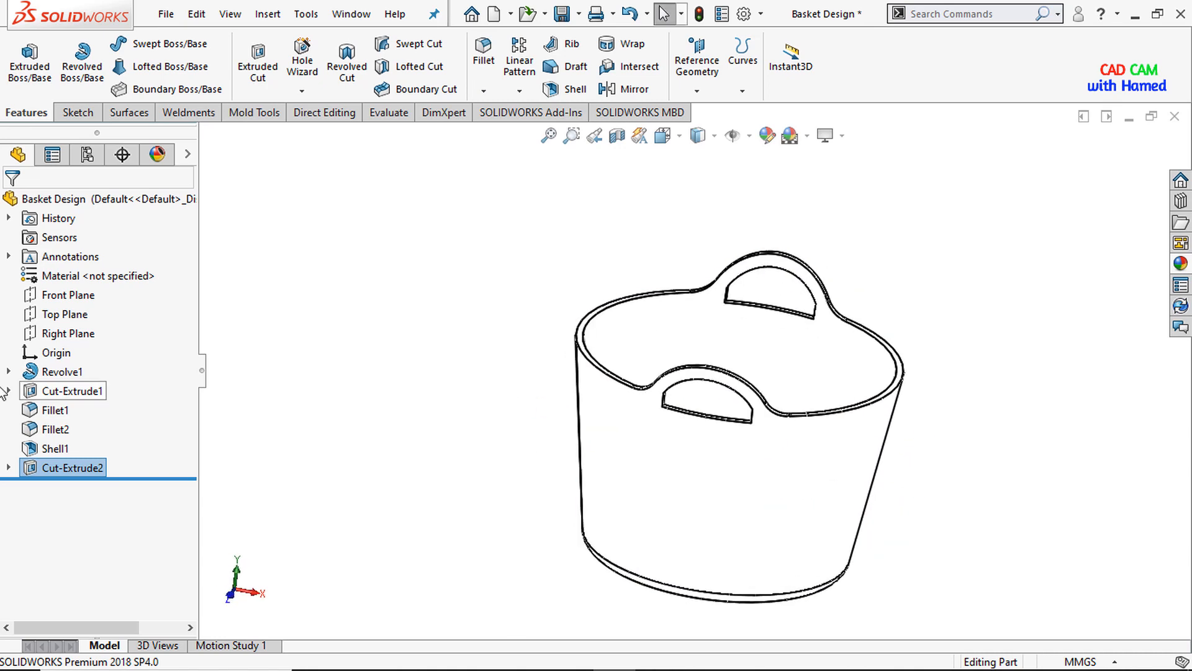
pyautogui.rightClick(65, 295)
pyautogui.click(154, 277)
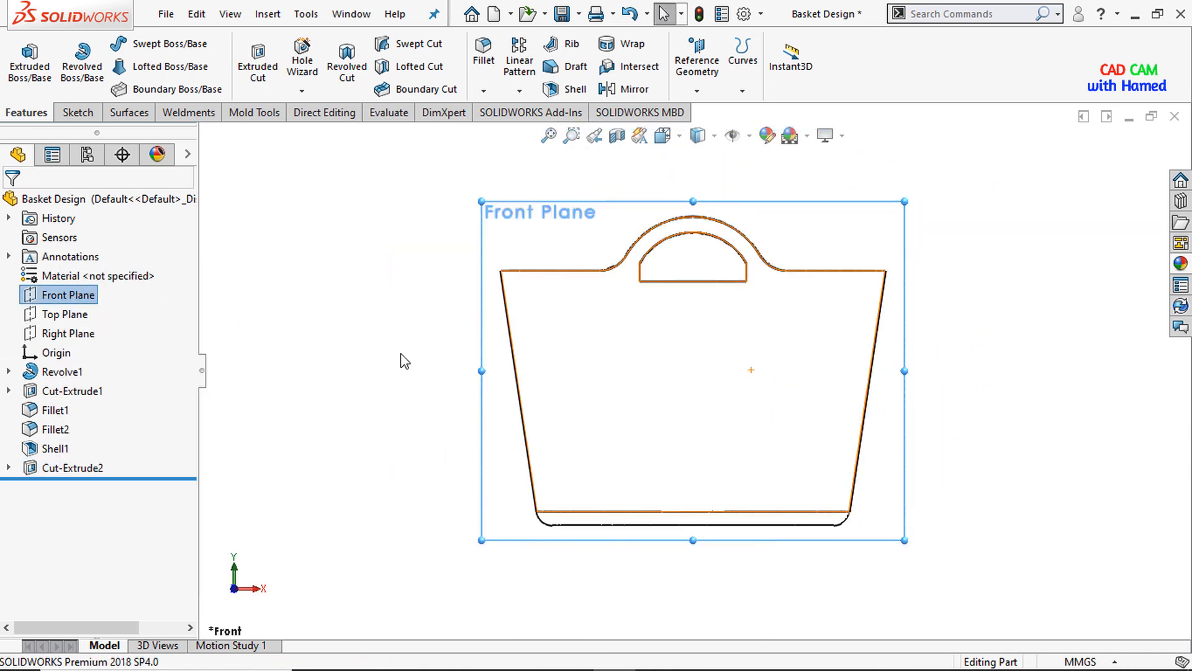
pyautogui.click(69, 295)
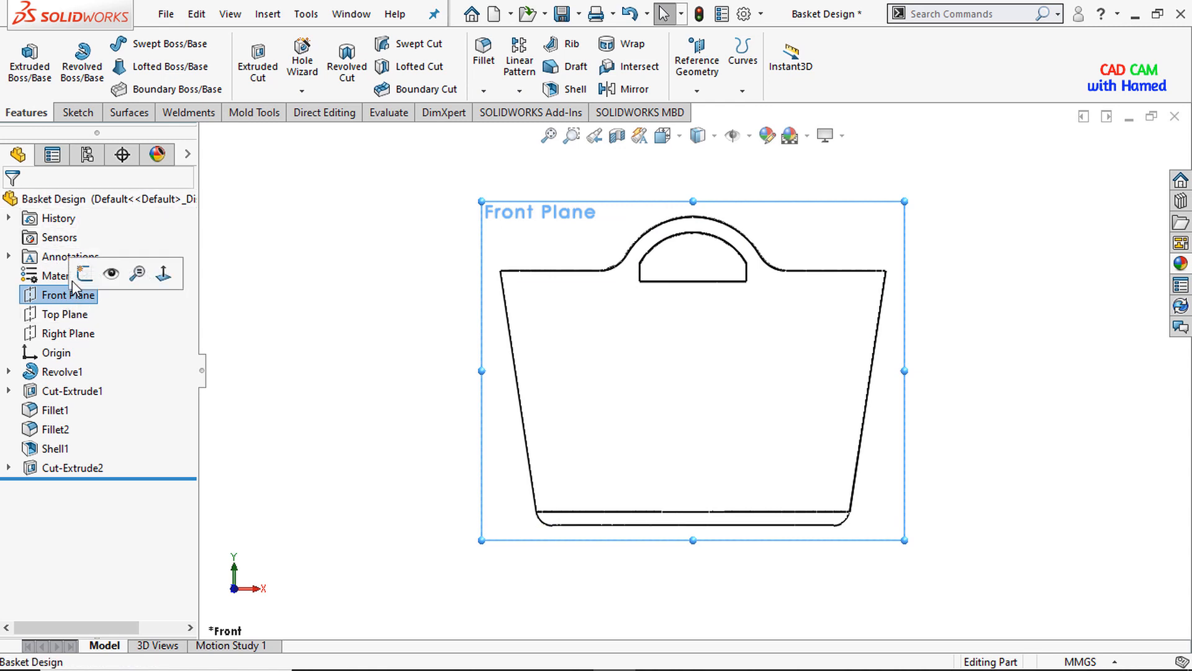
pyautogui.click(328, 325)
pyautogui.click(92, 295)
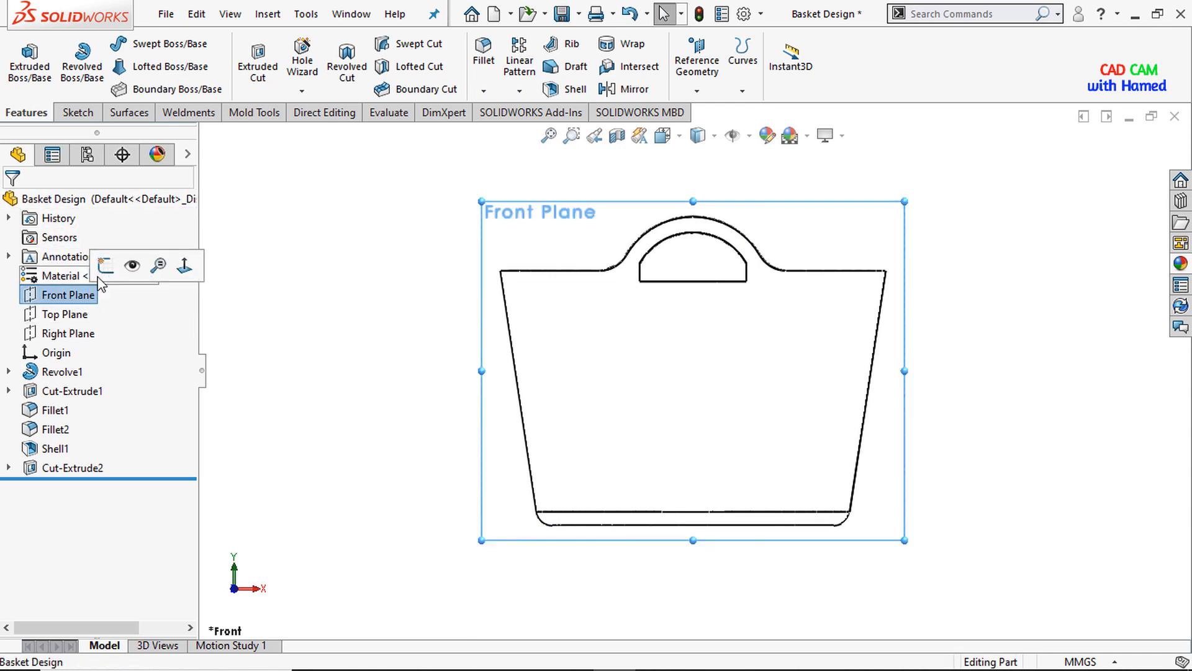
pyautogui.click(108, 264)
# - Draw a vertical centerline about 92 mm long to the right of the origin, from below the basket's base up toward its rim
pyautogui.click(129, 43)
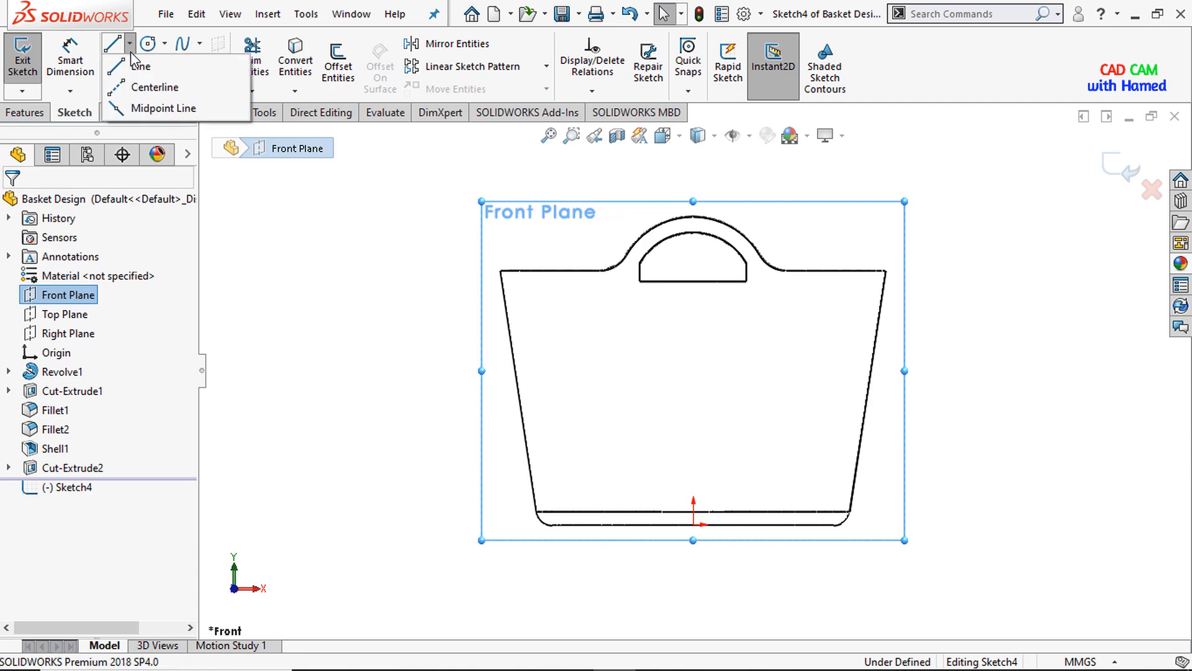
pyautogui.click(153, 86)
pyautogui.click(827, 557)
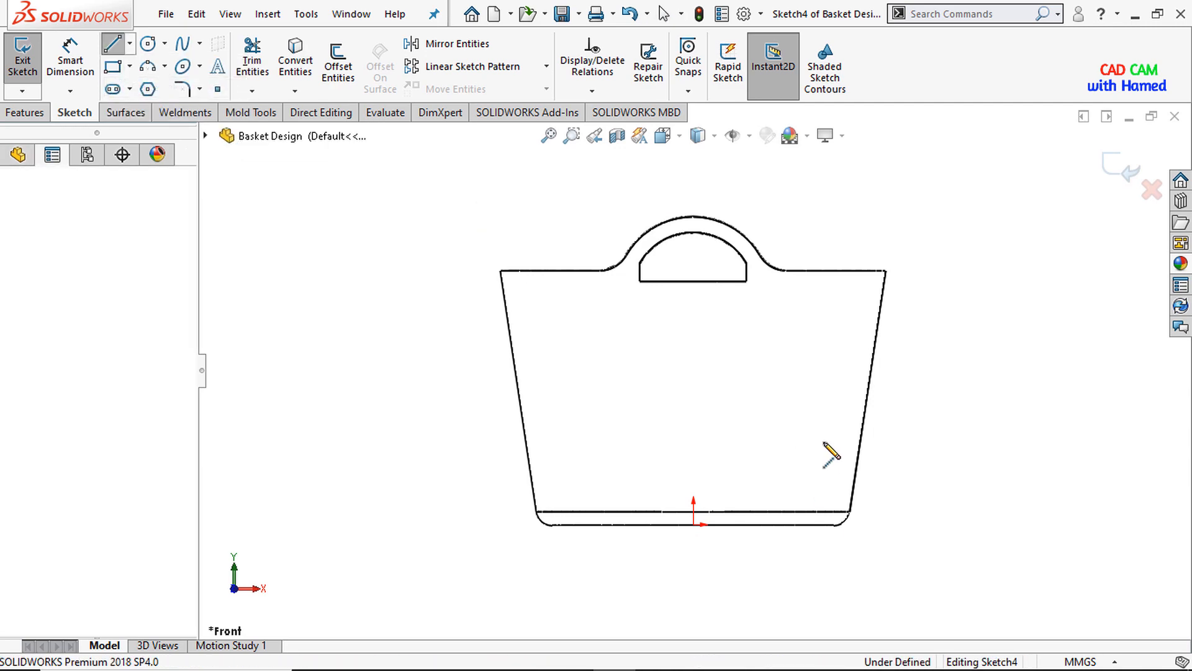
pyautogui.click(827, 313)
pyautogui.rightClick(864, 185)
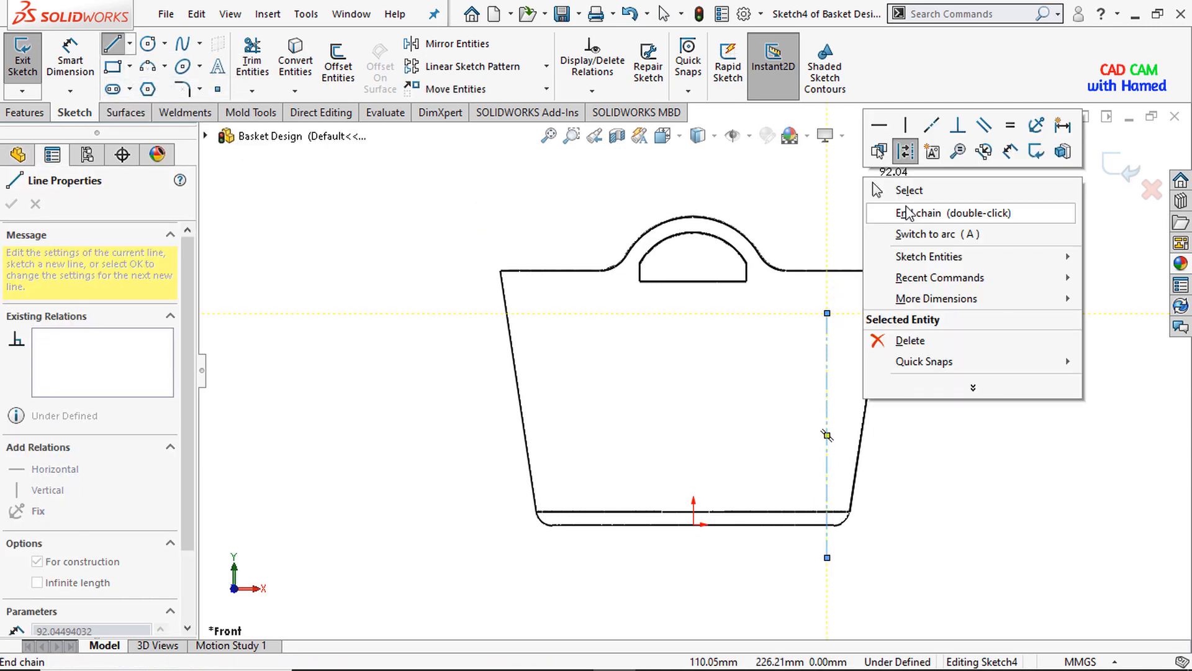
pyautogui.click(912, 190)
# - Dimension the vertical centerline's horizontal distance from the origin to 80 mm
pyautogui.click(70, 68)
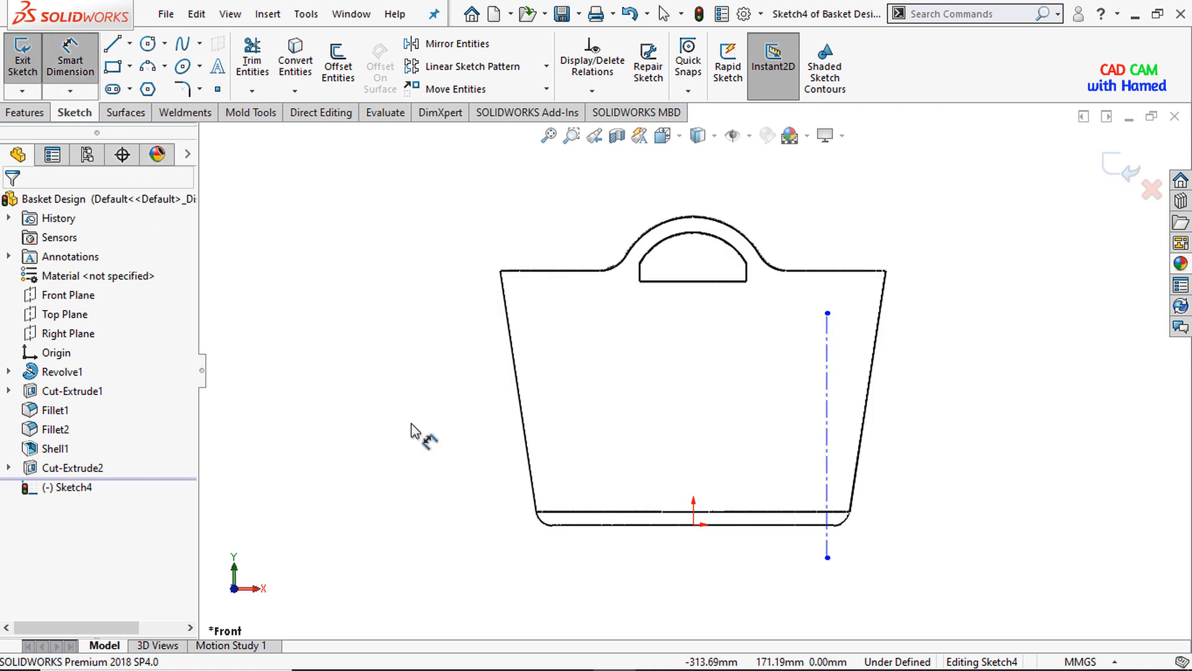
pyautogui.click(693, 525)
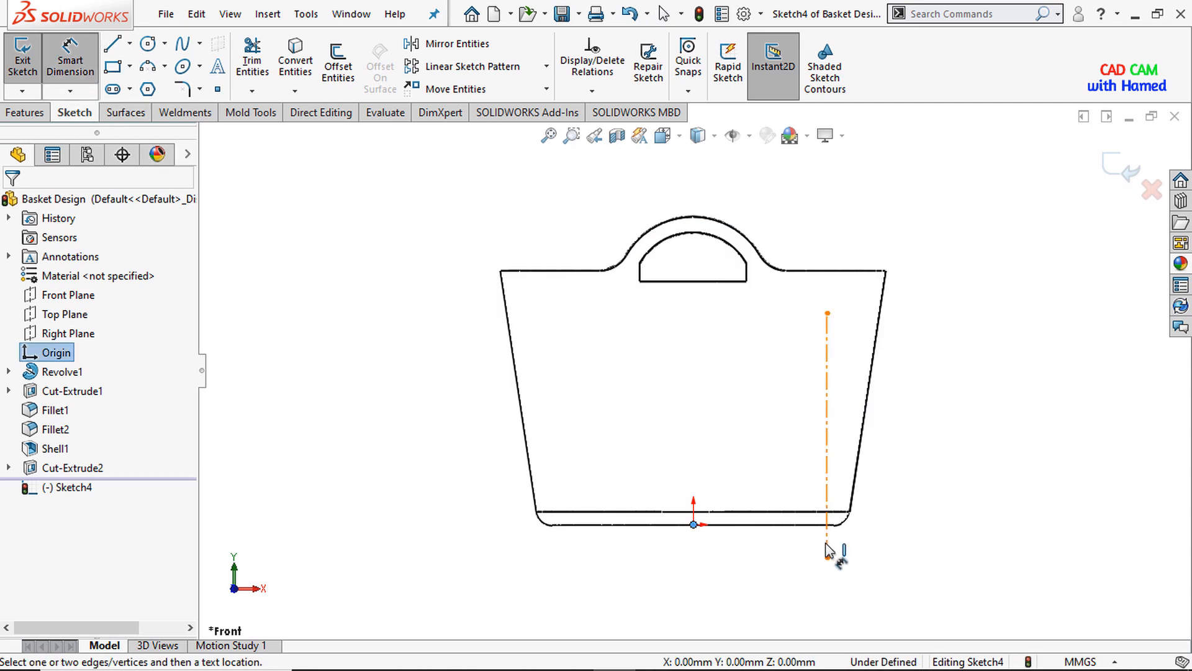
pyautogui.click(827, 546)
pyautogui.click(743, 571)
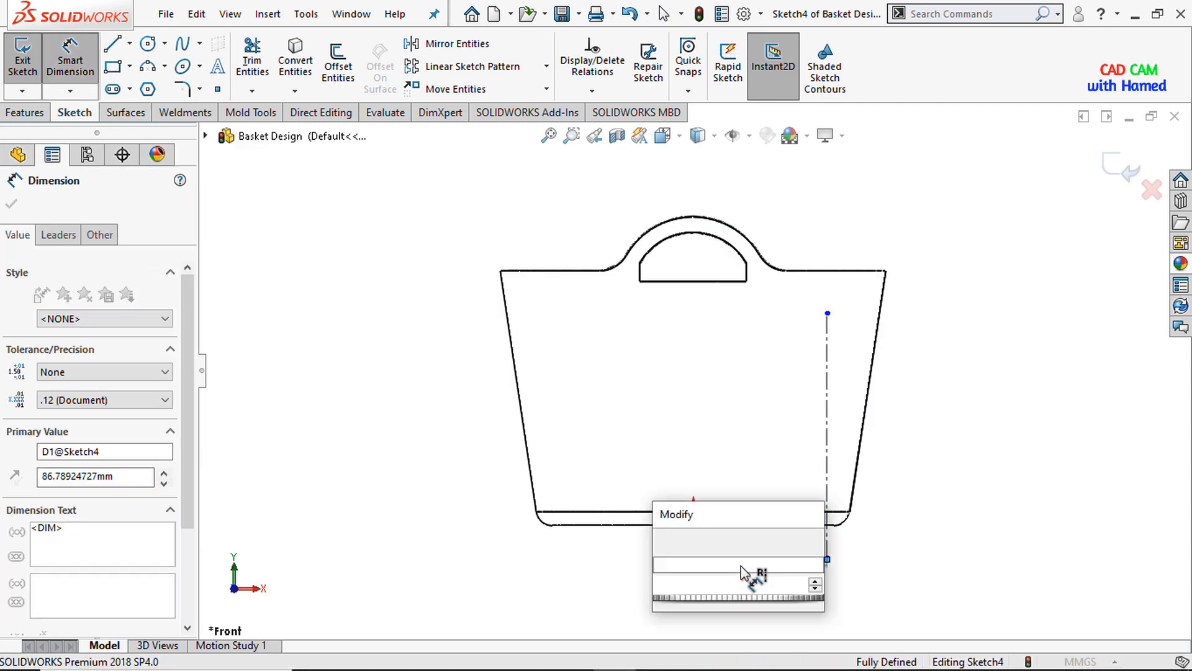
pyautogui.write('80')
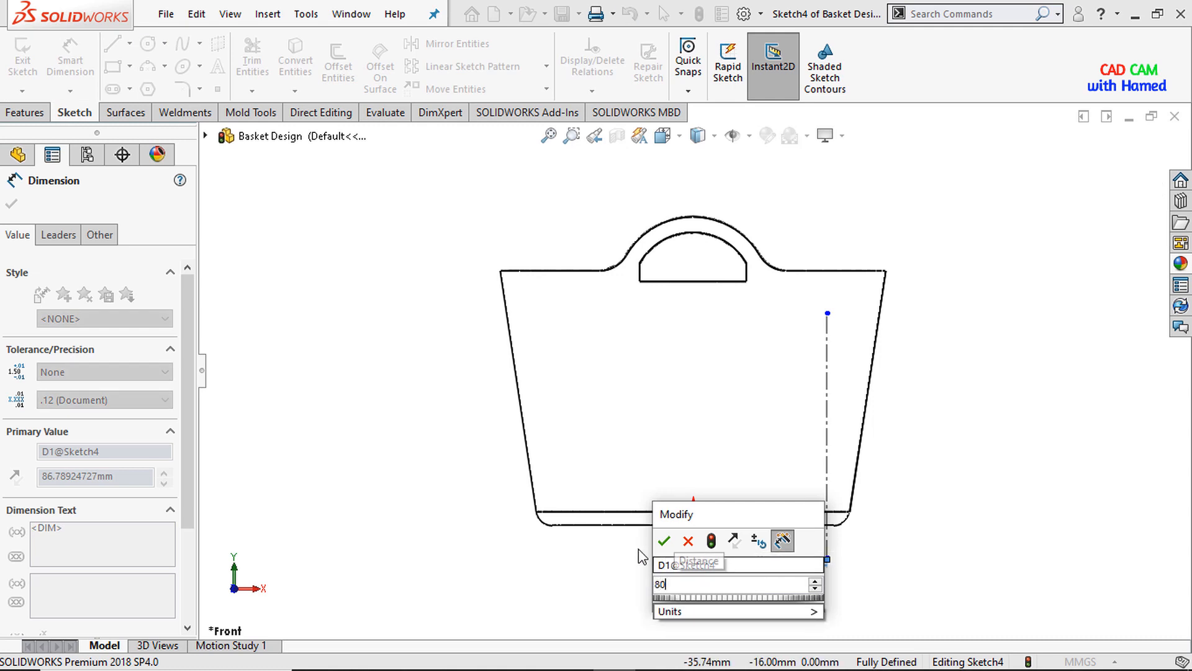
pyautogui.click(670, 541)
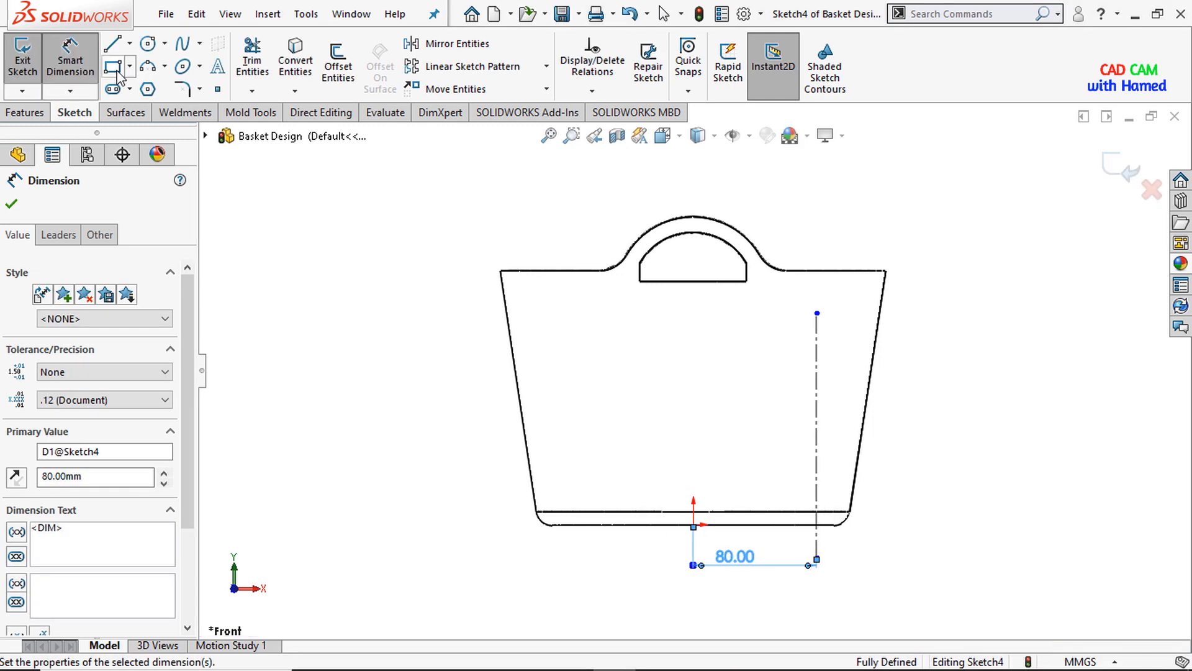
# - Draw a corner rectangle about 62 mm wide from the centerline outward across the basket's right wall, just above the base
pyautogui.click(130, 66)
pyautogui.click(156, 87)
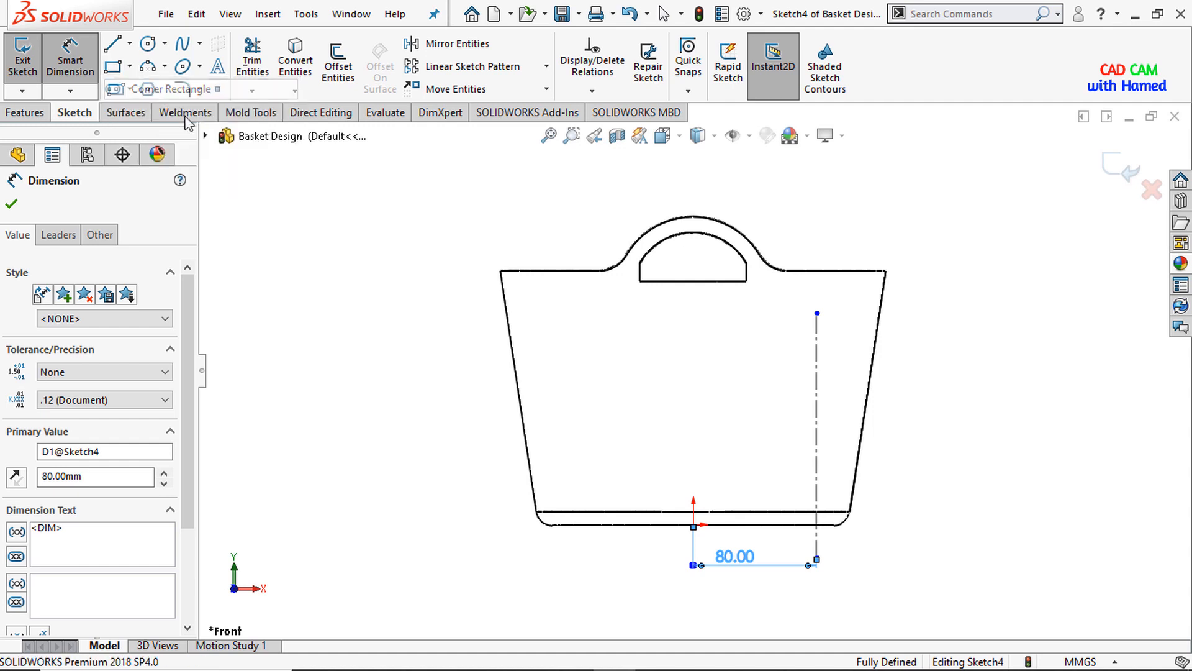
pyautogui.scroll(-1, 819, 480)
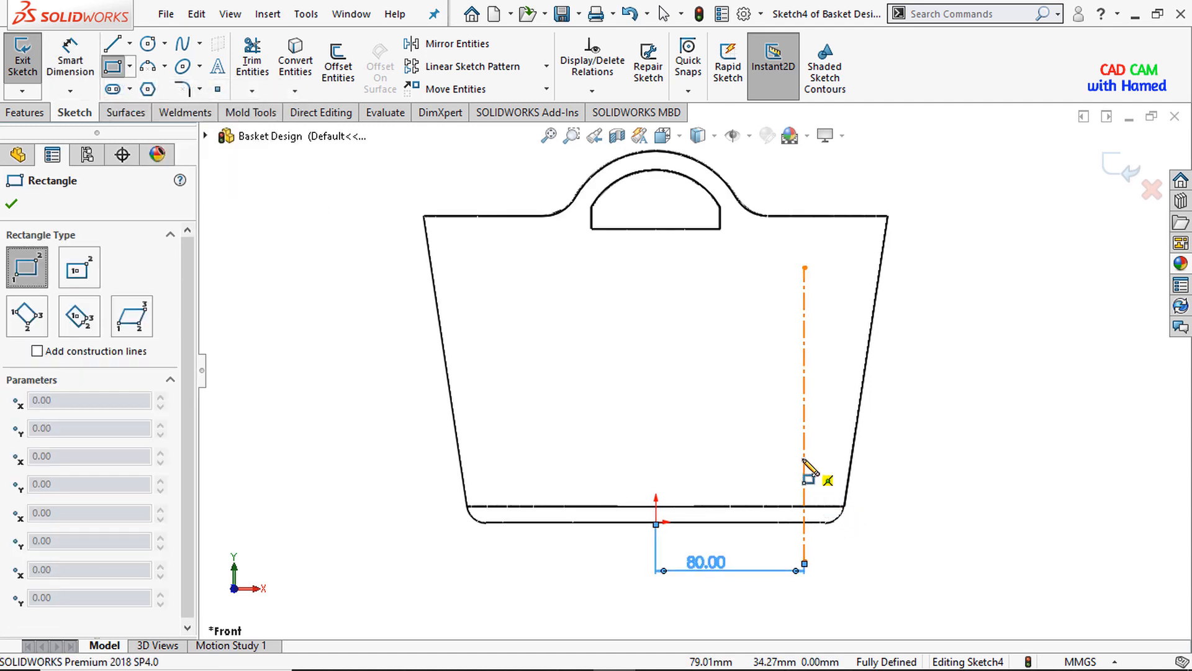
pyautogui.click(804, 458)
pyautogui.click(919, 492)
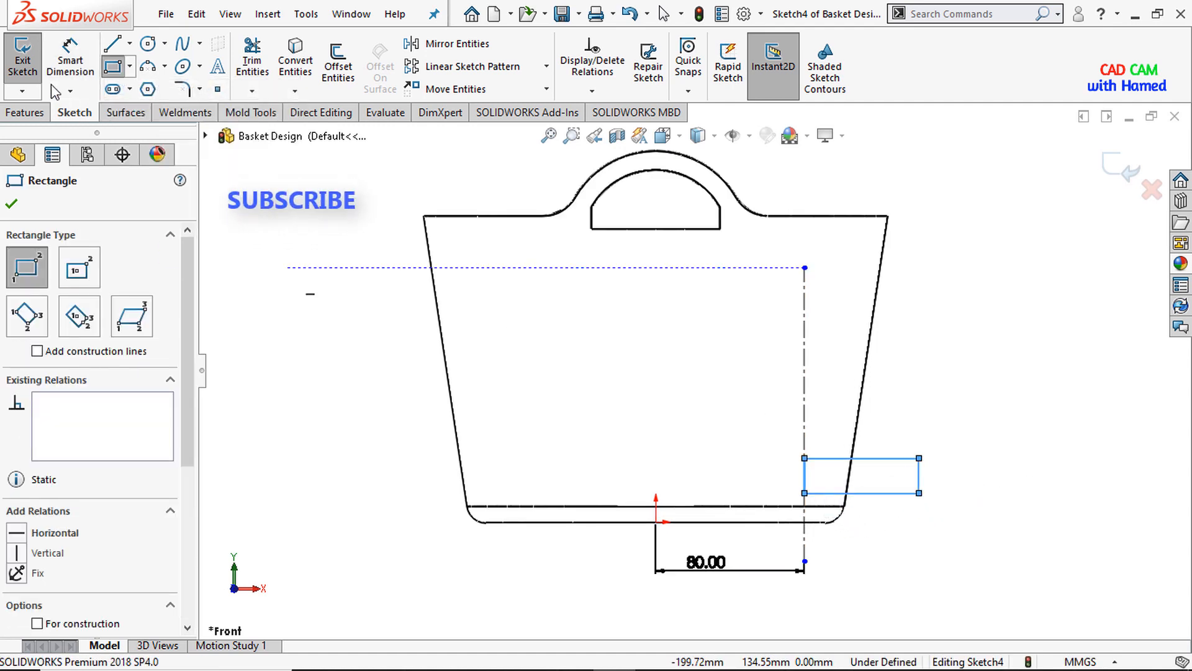
# - Dimension the rectangle's lower edge 2 mm above the upper horizontal line of the basket's base
pyautogui.click(62, 75)
pyautogui.scroll(-2, 905, 474)
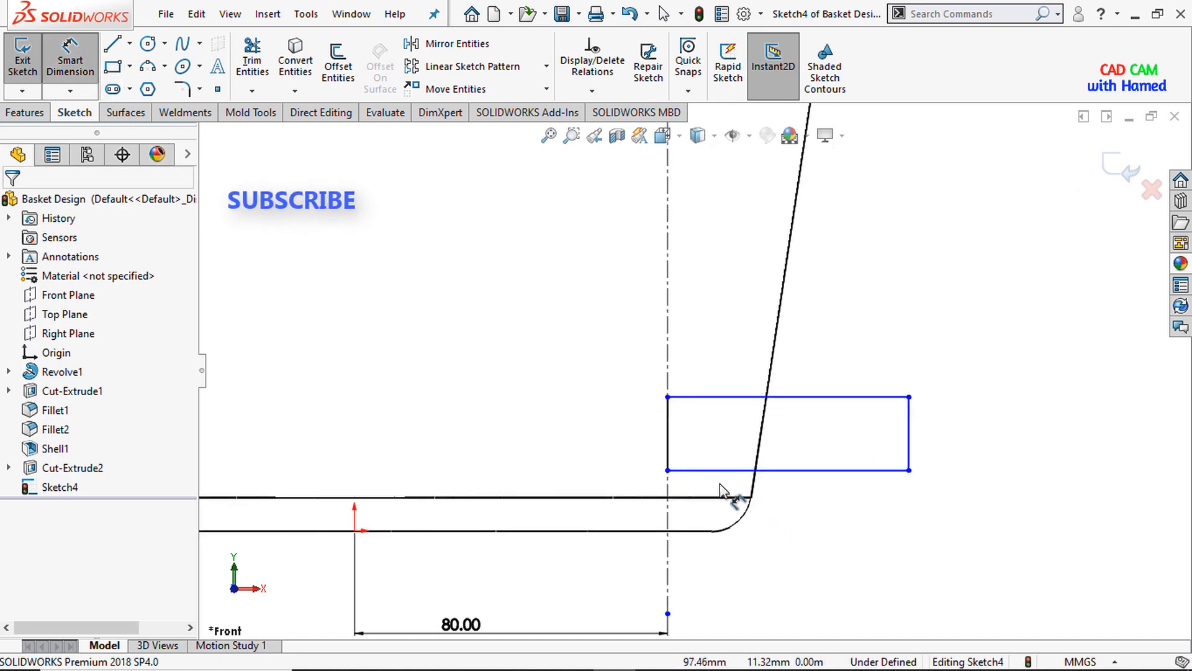
pyautogui.click(719, 470)
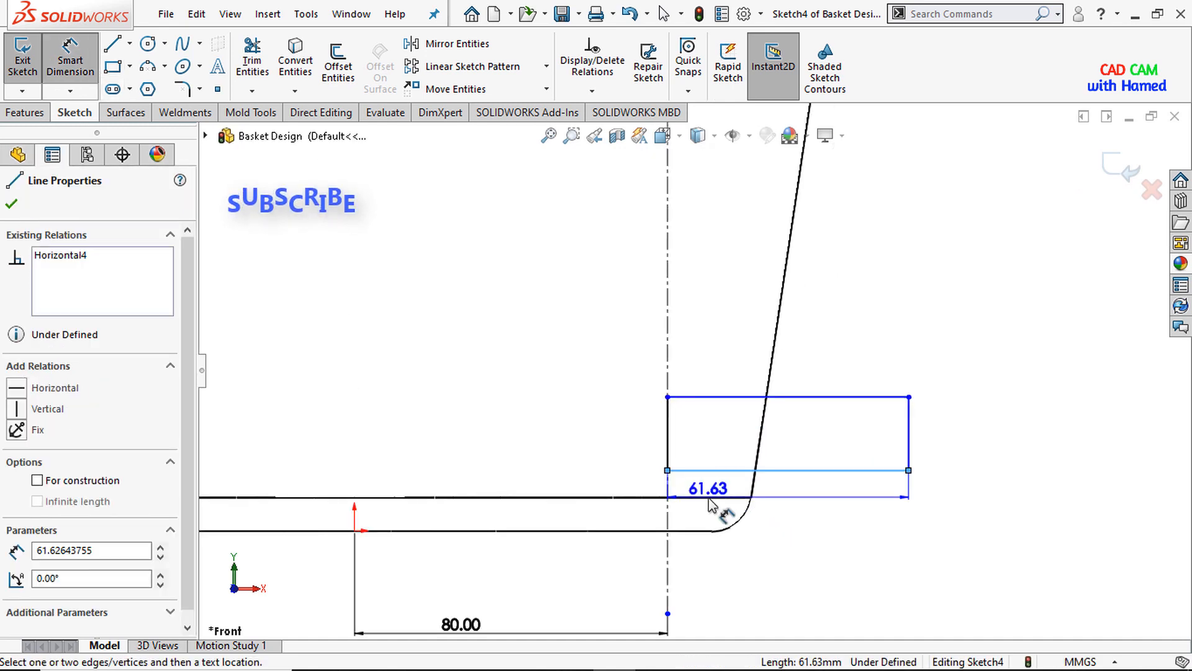
pyautogui.click(733, 497)
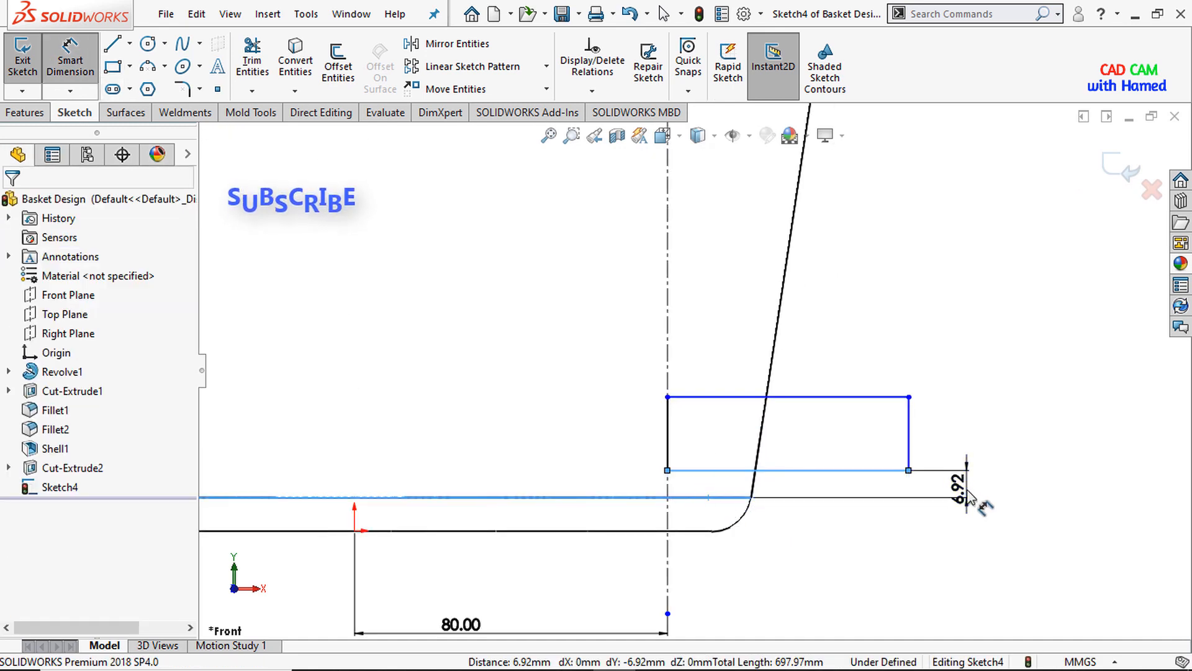
pyautogui.click(967, 497)
pyautogui.write('2')
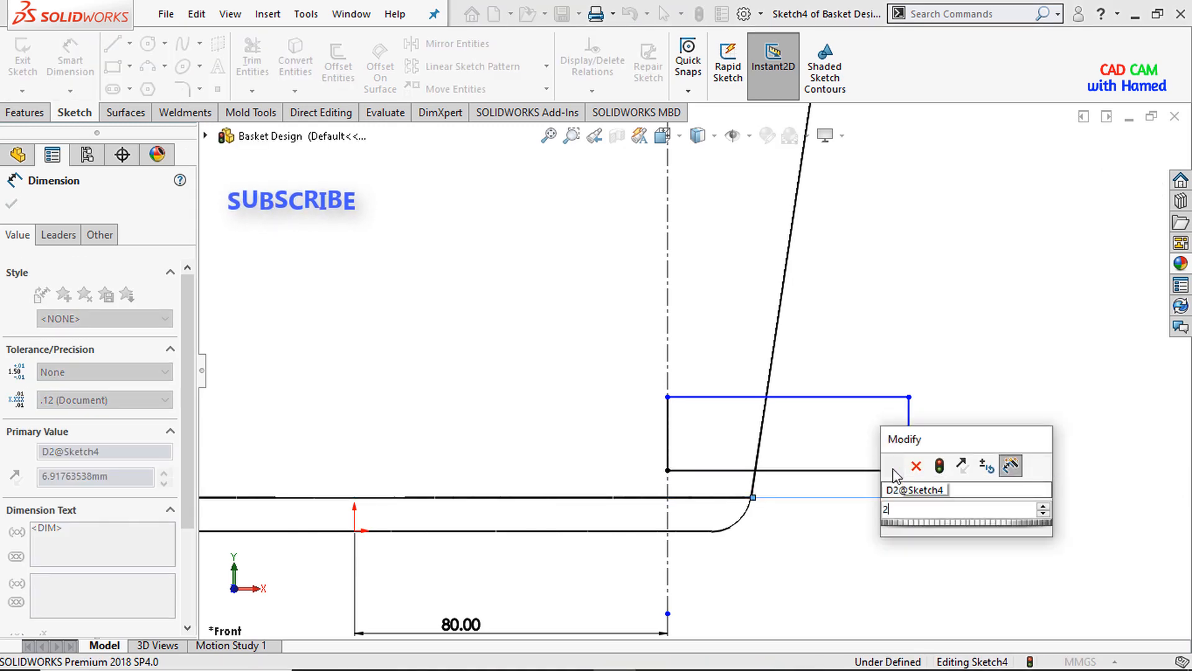
pyautogui.press('Return')
# - Dimension the rectangle to 10 mm high and 50 mm wide
pyautogui.click(909, 459)
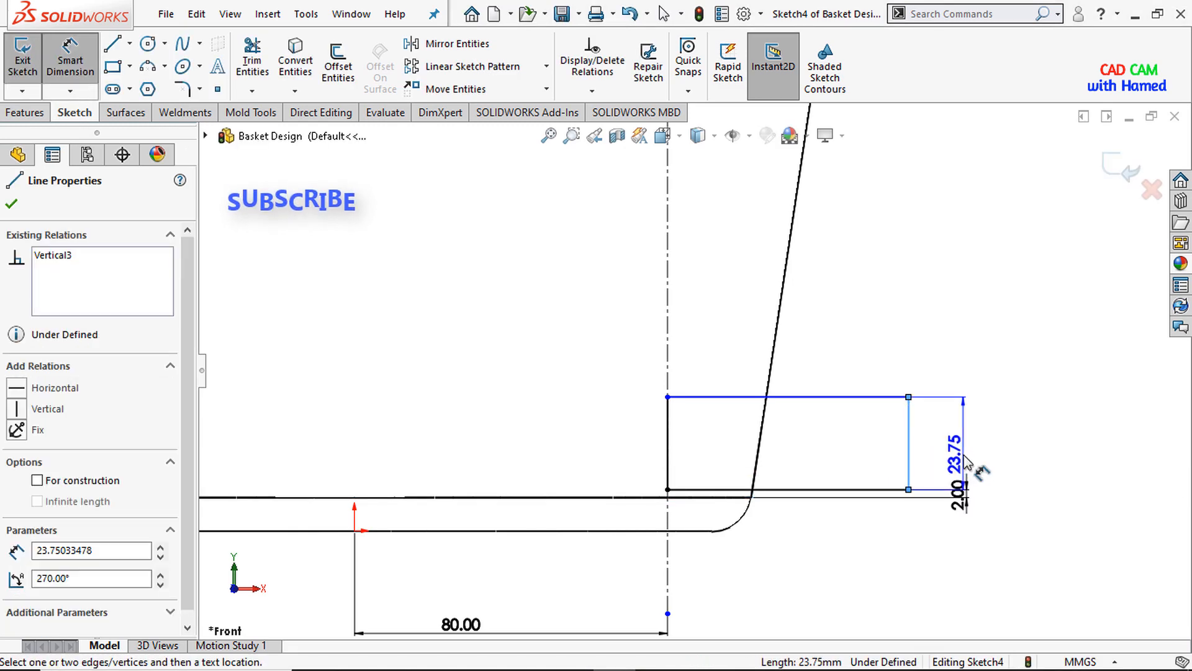
pyautogui.click(954, 453)
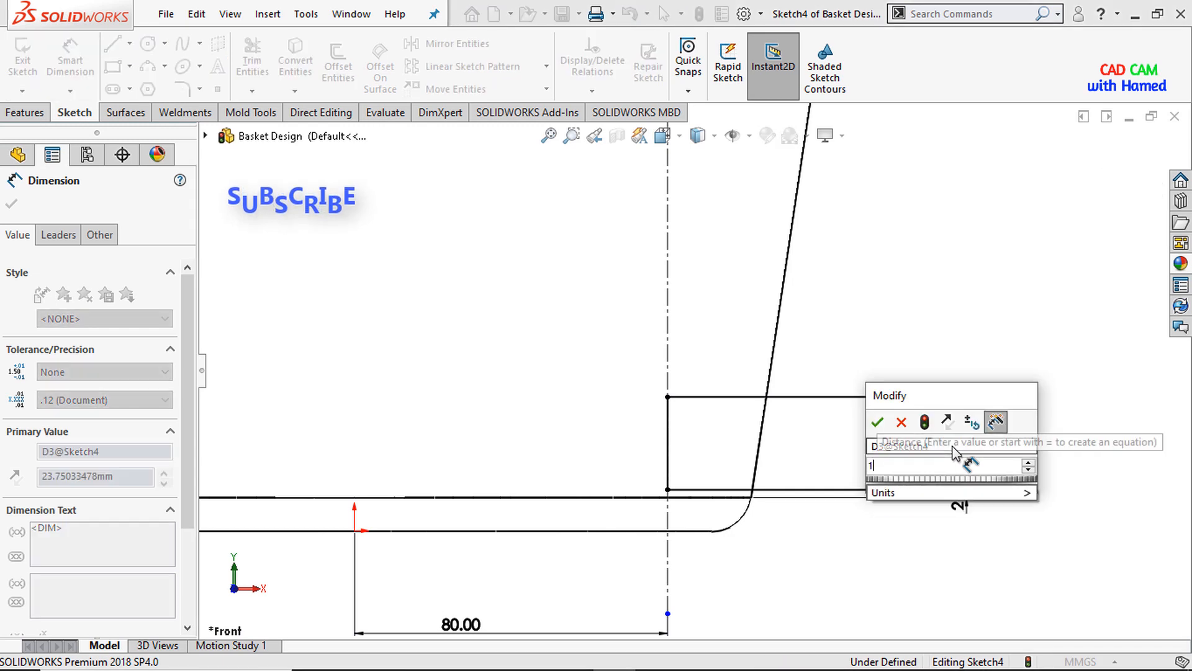
pyautogui.write('40')
pyautogui.click(881, 422)
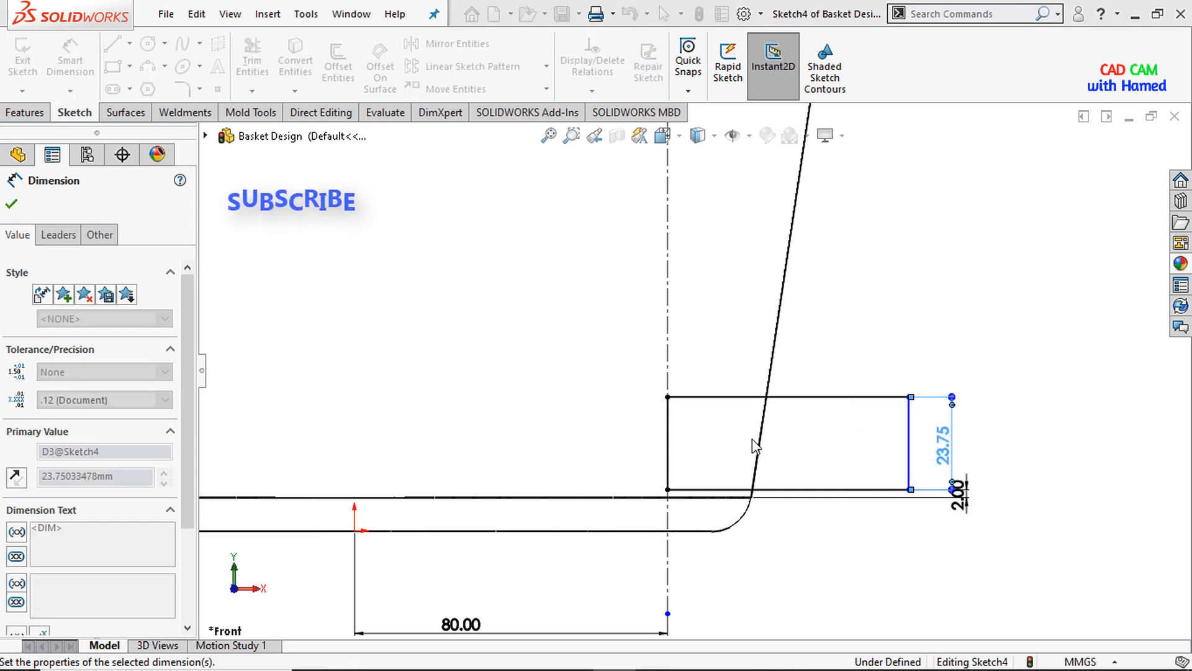
pyautogui.click(726, 456)
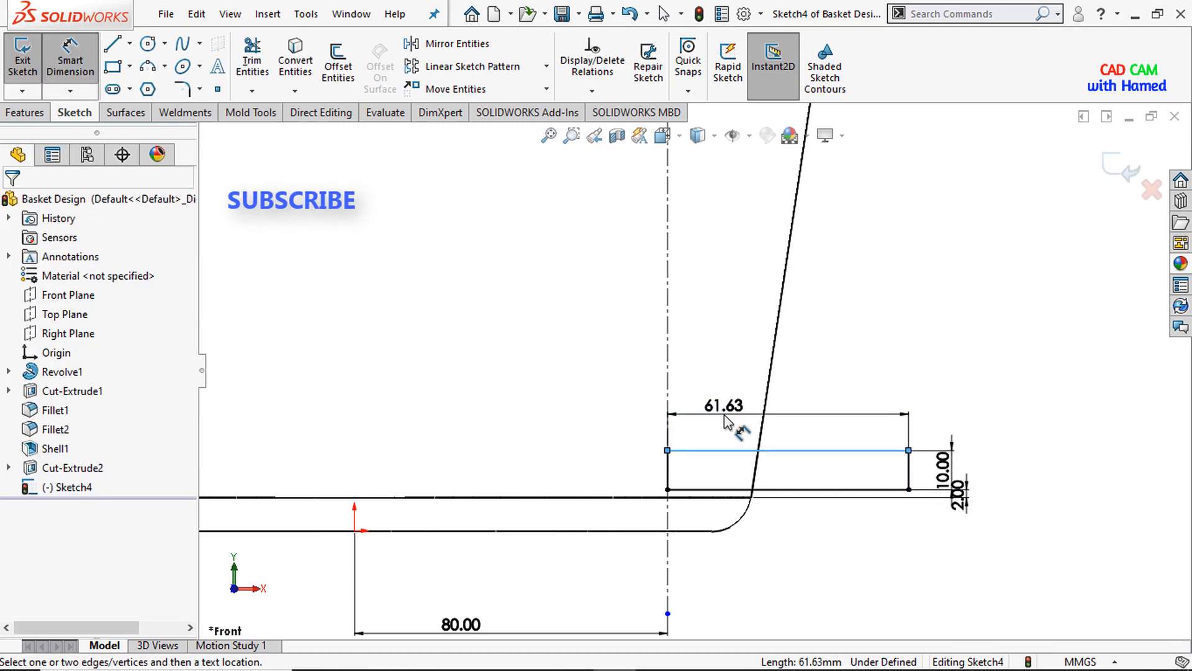
pyautogui.click(726, 423)
pyautogui.write('50')
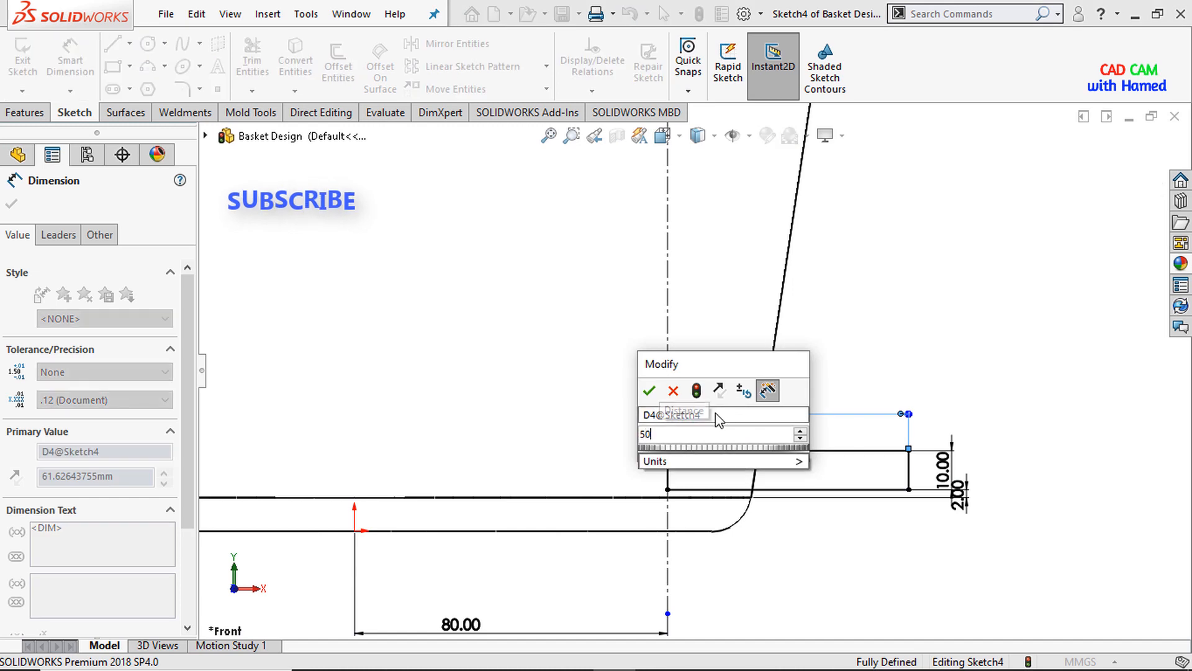
pyautogui.click(649, 391)
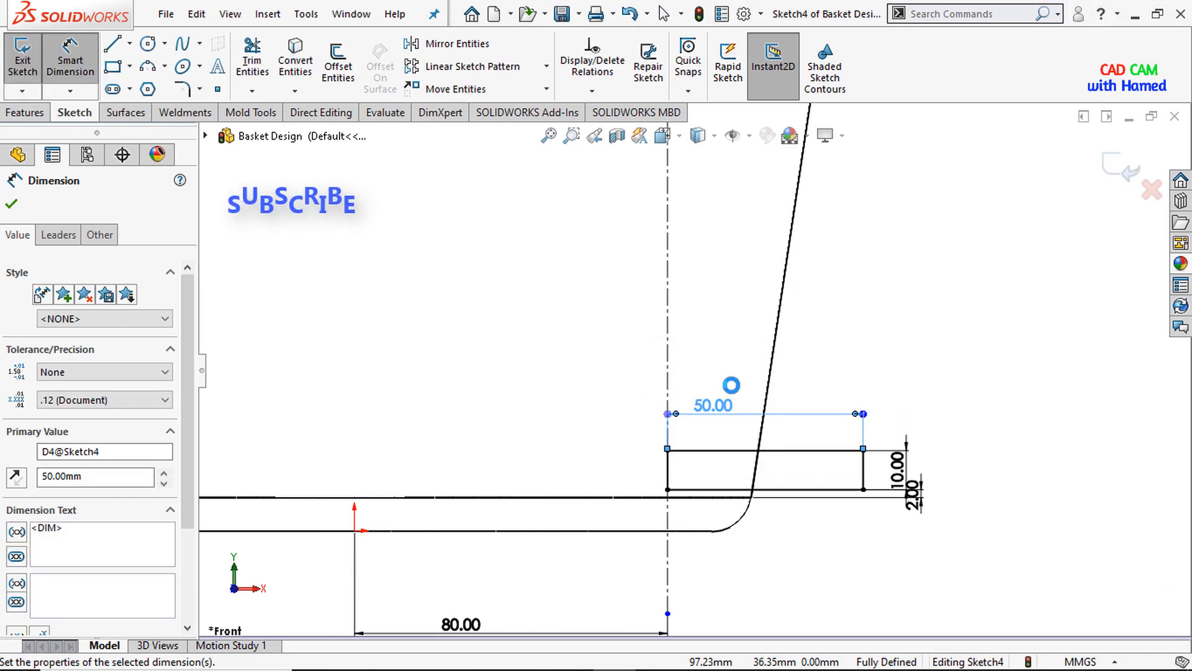
# - Start a Linear Sketch Pattern with 1 instance along the X-axis and 11 instances spaced 13 mm along the Y-axis
pyautogui.scroll(2, 694, 361)
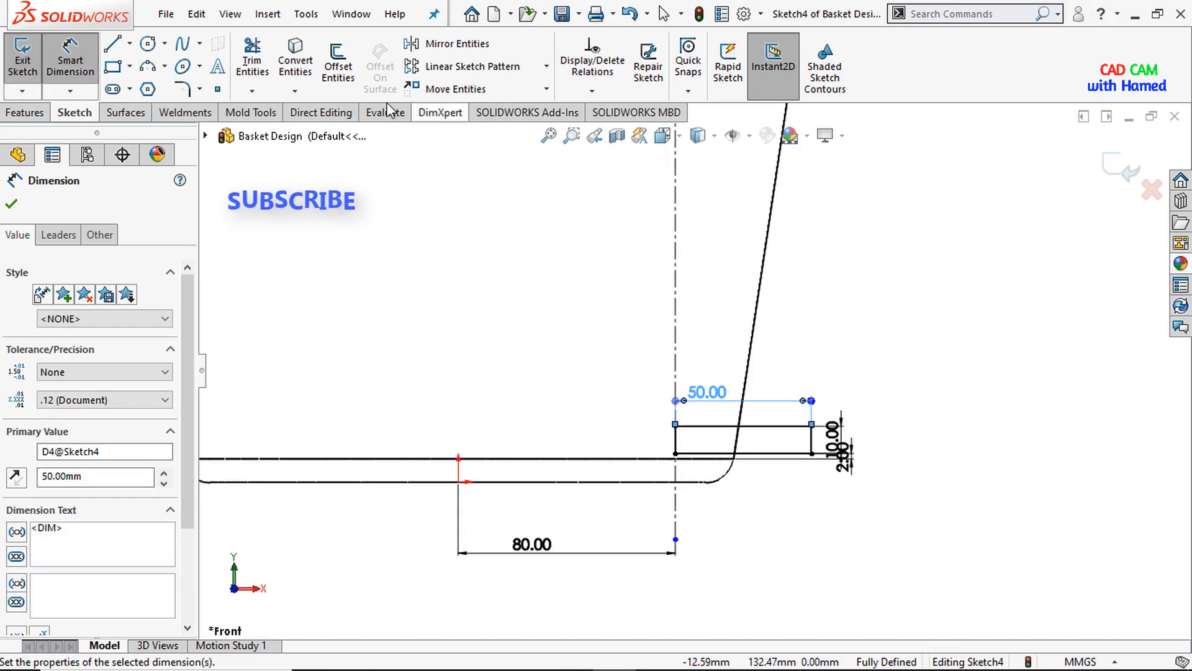
pyautogui.click(548, 68)
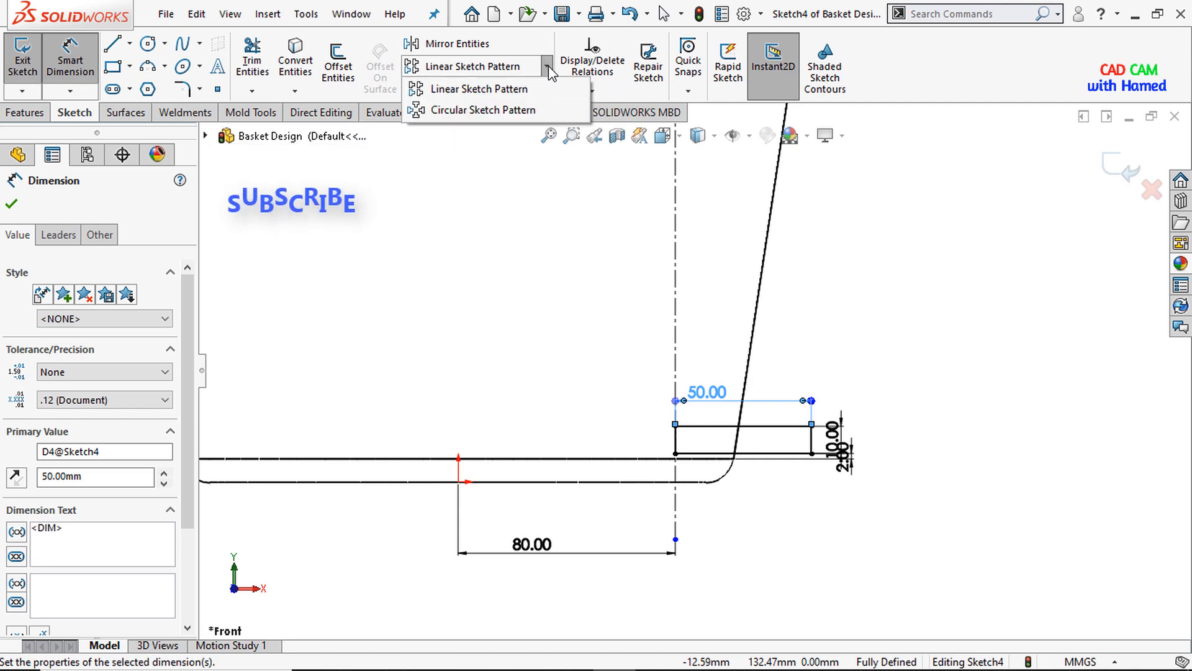
pyautogui.click(496, 90)
pyautogui.scroll(3, 683, 379)
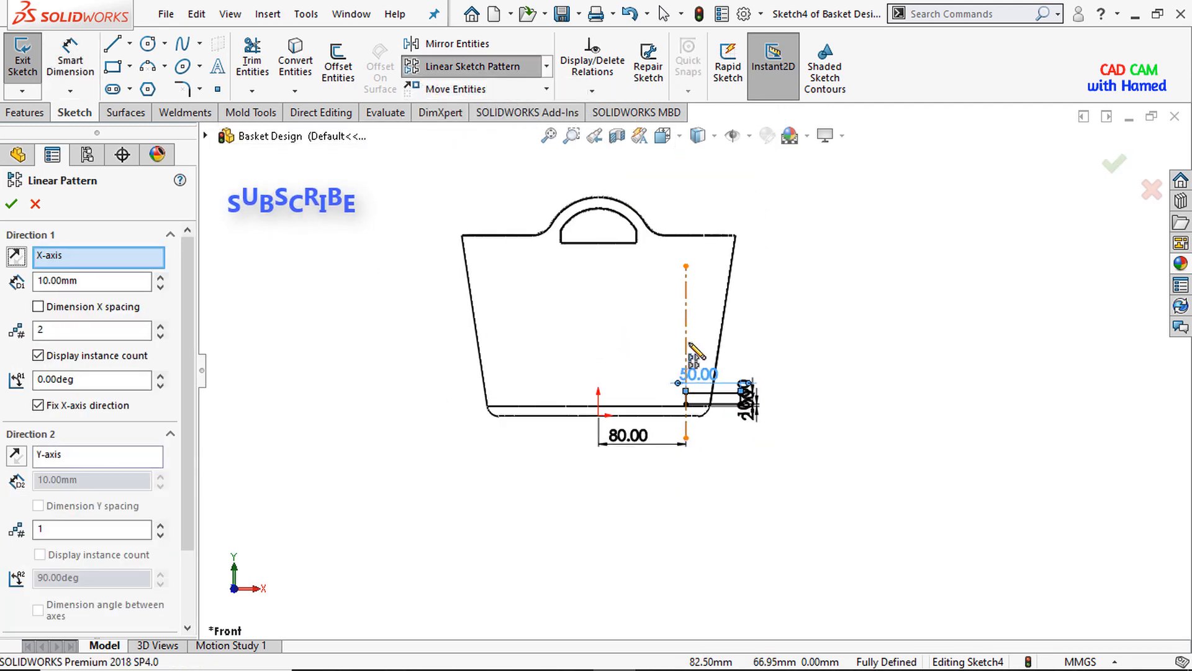
pyautogui.scroll(-1, 695, 351)
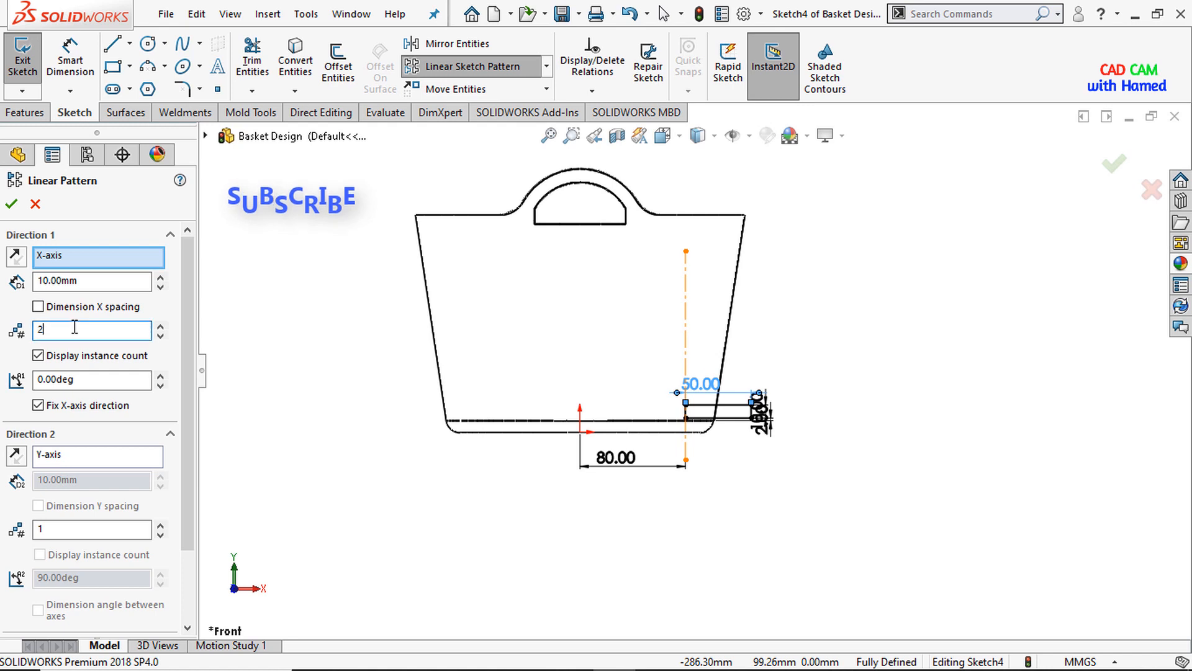
pyautogui.press('Tab')
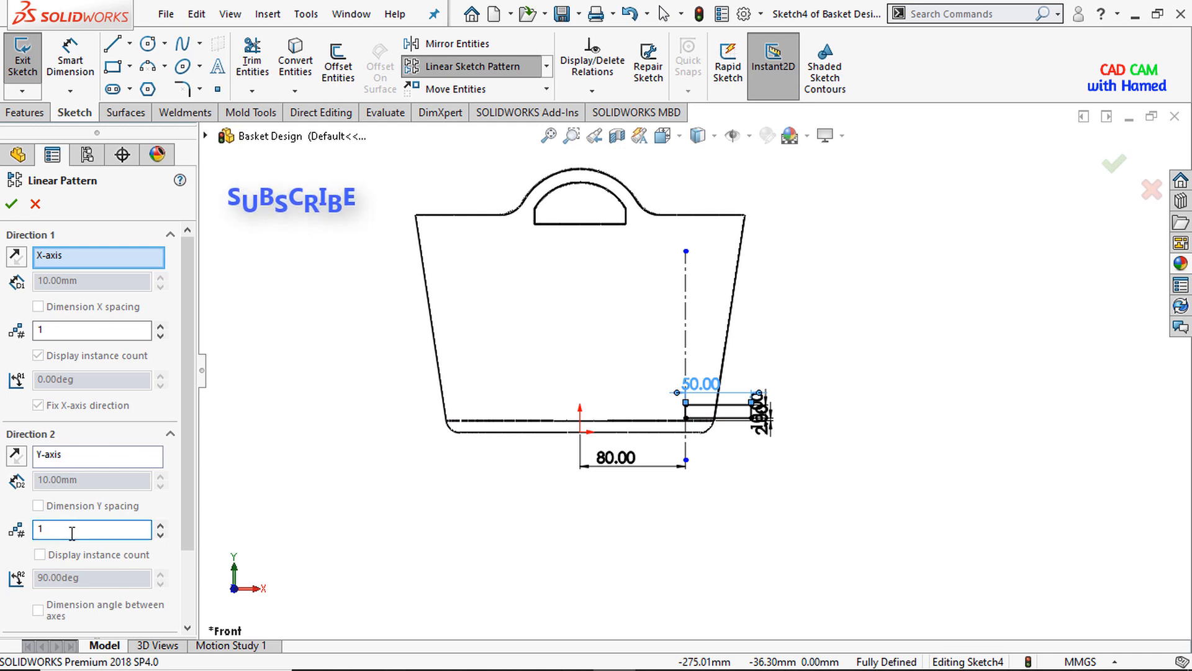
pyautogui.press('Tab')
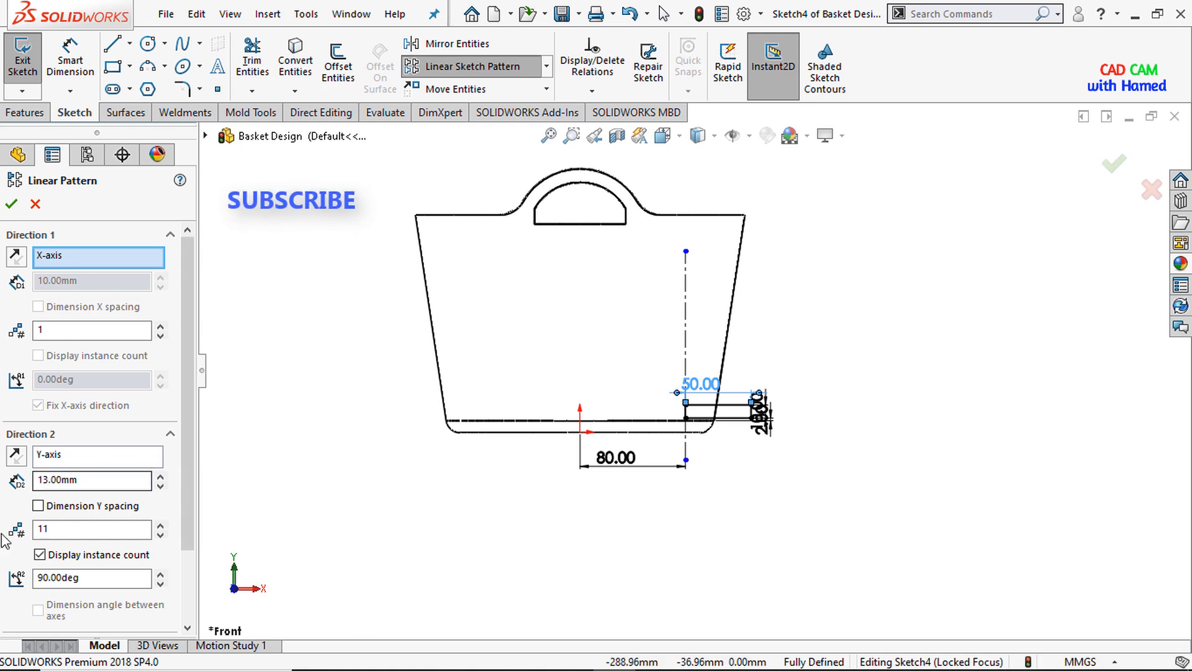
# - Select all four lines of the rectangle as the entities to pattern and finish the linear sketch pattern
pyautogui.scroll(-1, 754, 426)
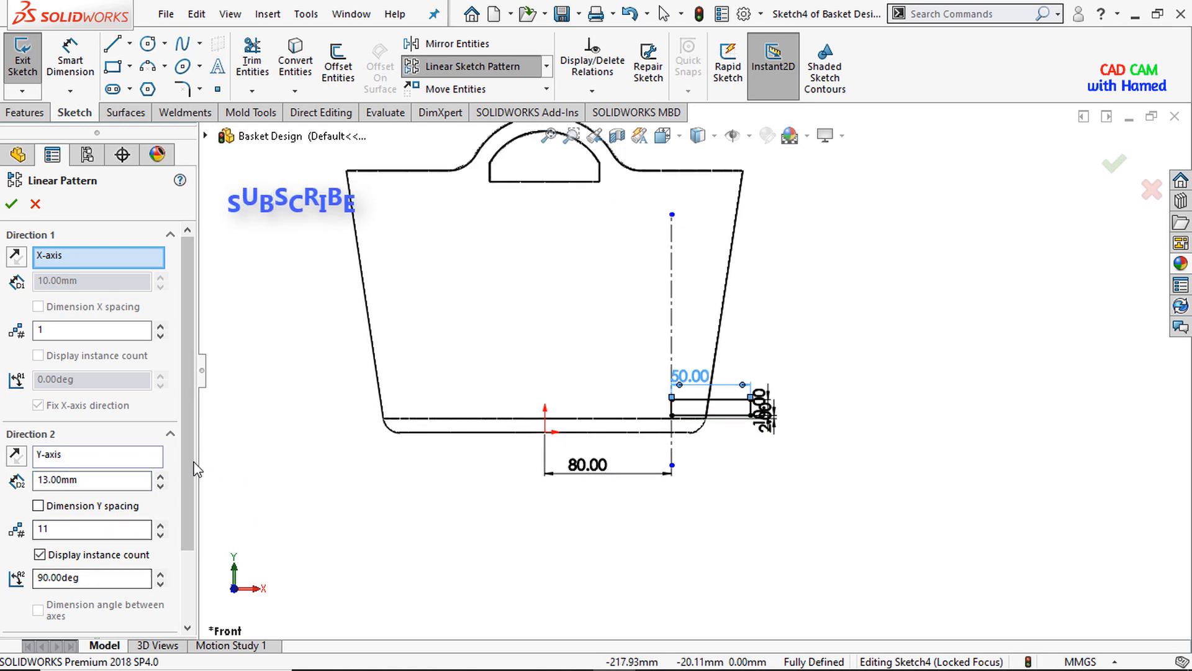
pyautogui.scroll(-2, 190, 462)
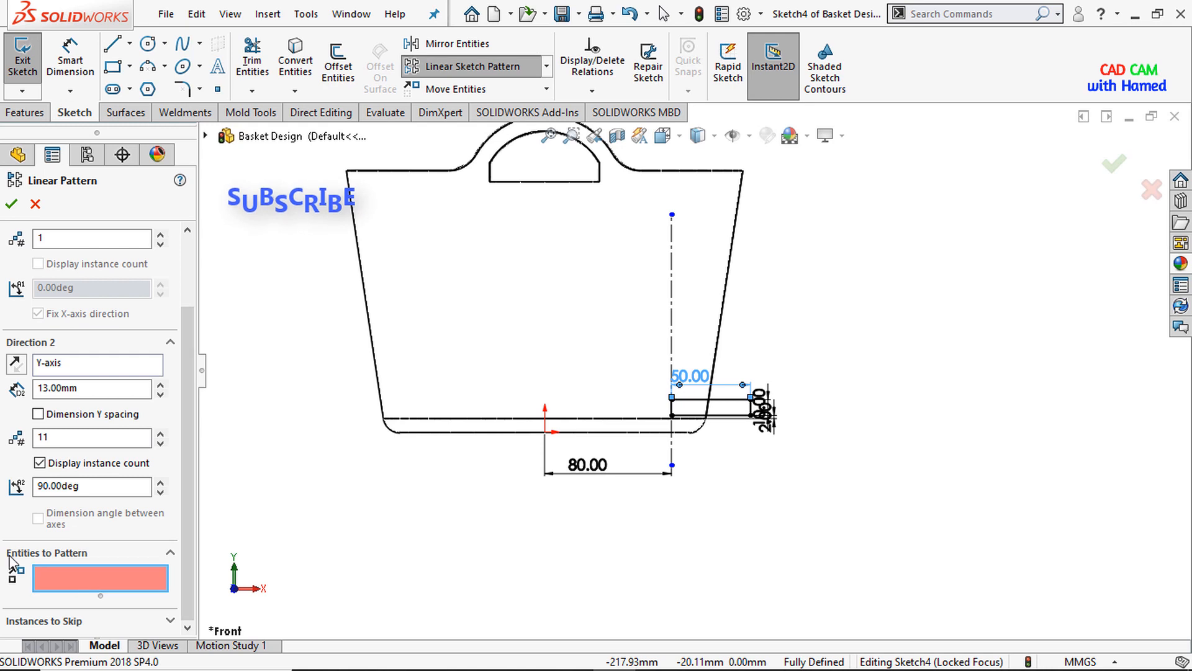
pyautogui.scroll(-6, 690, 439)
pyautogui.click(683, 302)
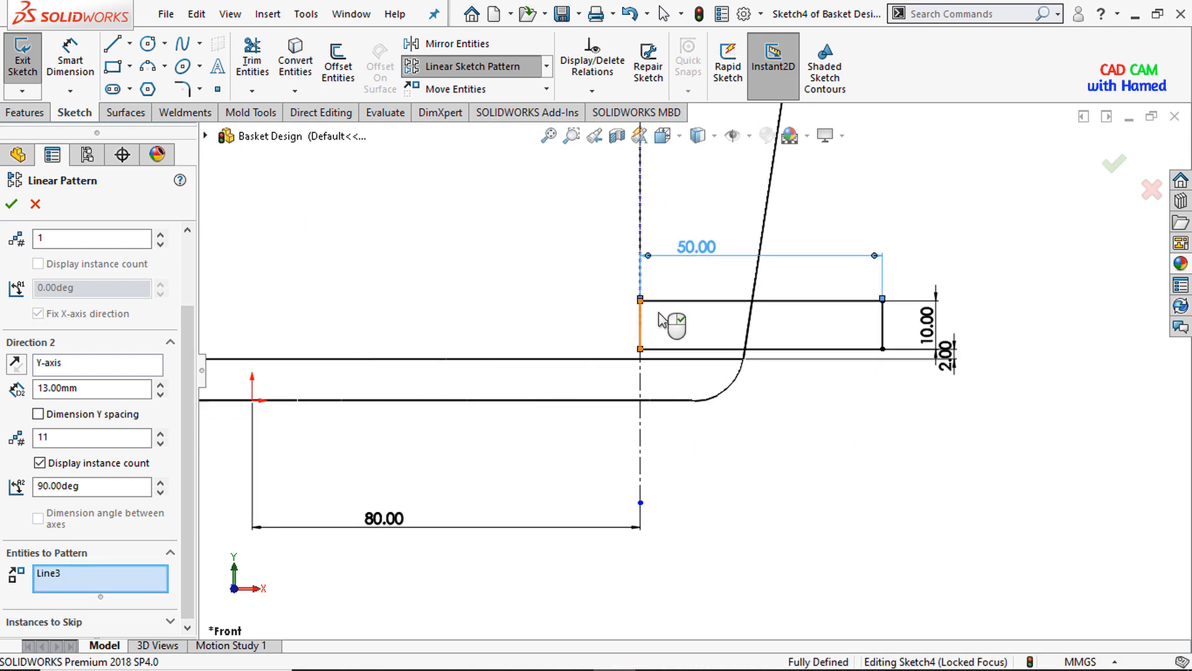
pyautogui.click(683, 301)
pyautogui.click(884, 335)
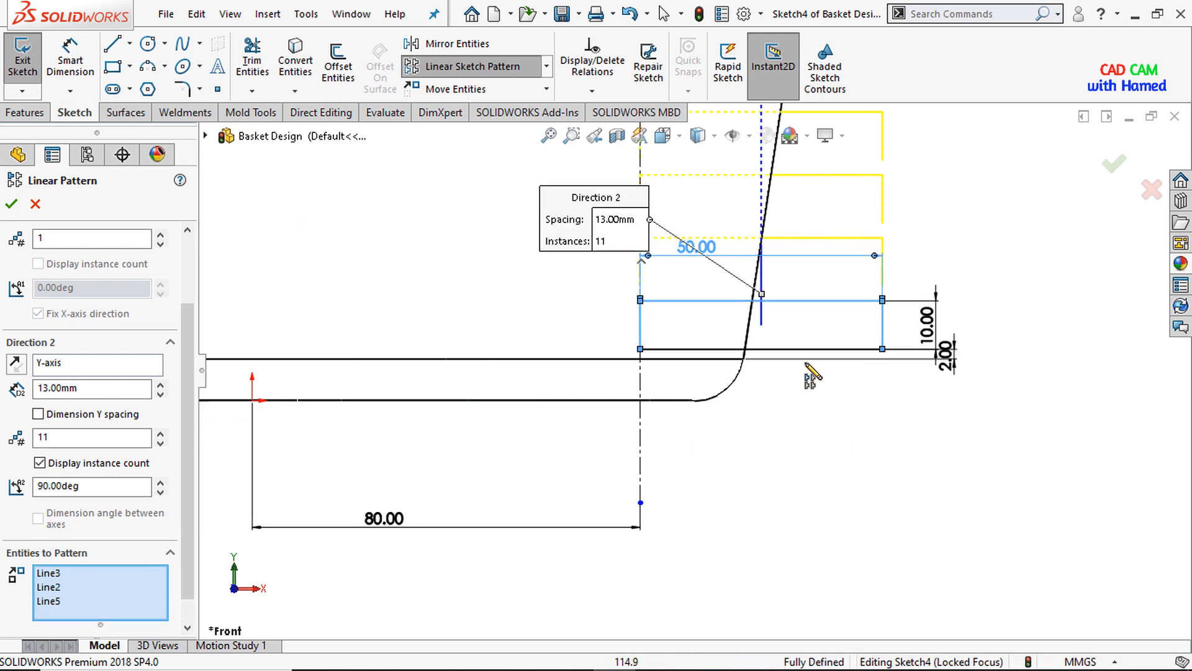
pyautogui.click(808, 349)
pyautogui.scroll(3, 804, 362)
pyautogui.scroll(2, 806, 367)
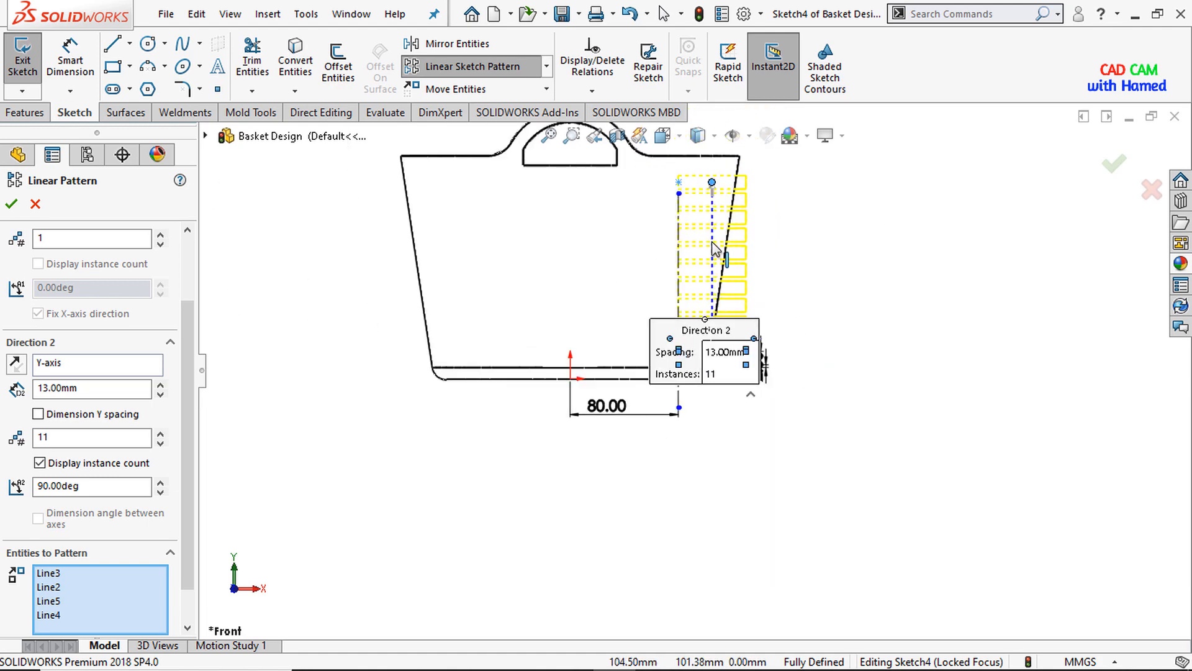
pyautogui.scroll(1, 714, 205)
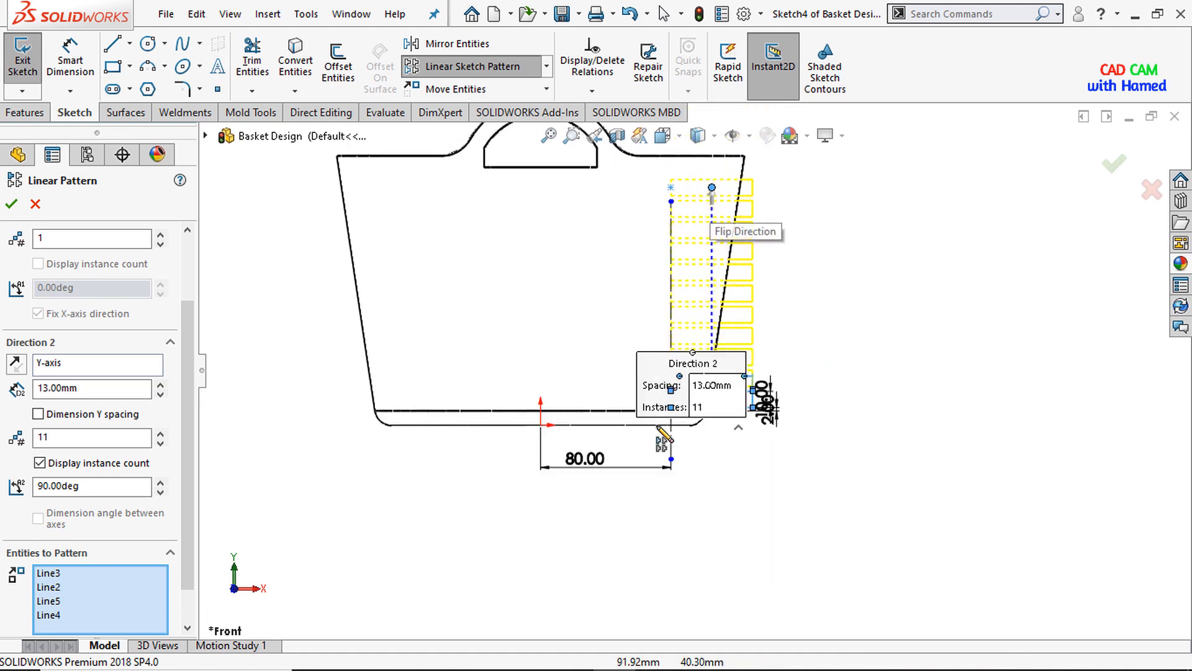
pyautogui.click(9, 205)
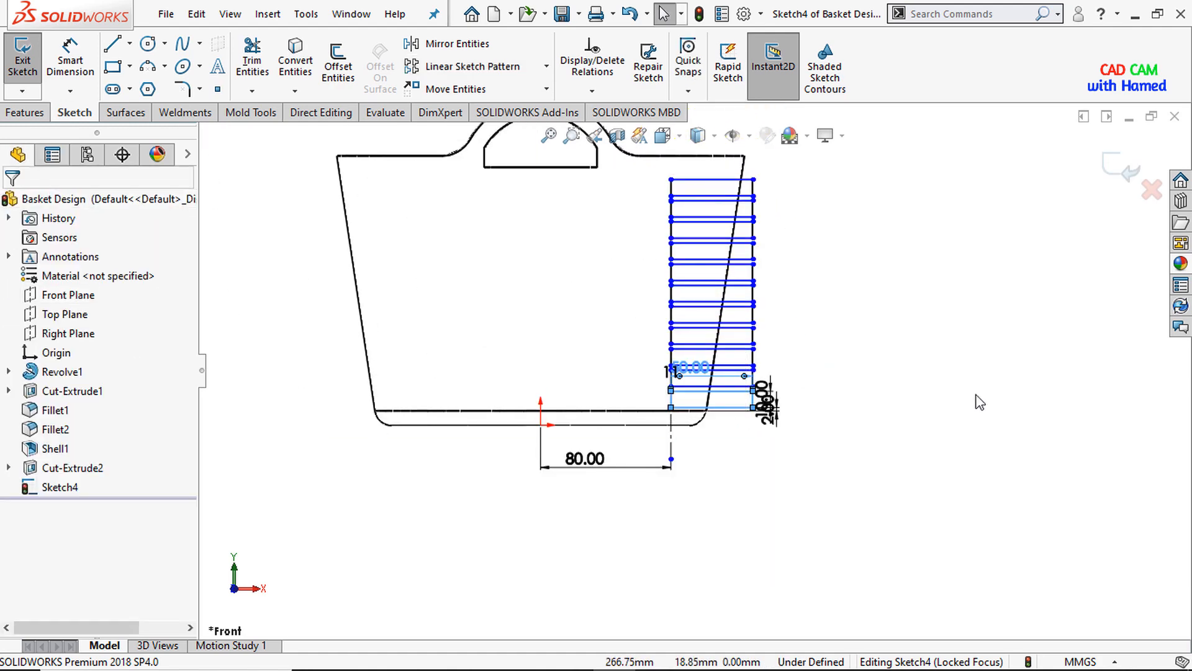
# - Set the display style to Shaded With Edges and turn the basket to a three-dimensional view
pyautogui.scroll(1, 975, 438)
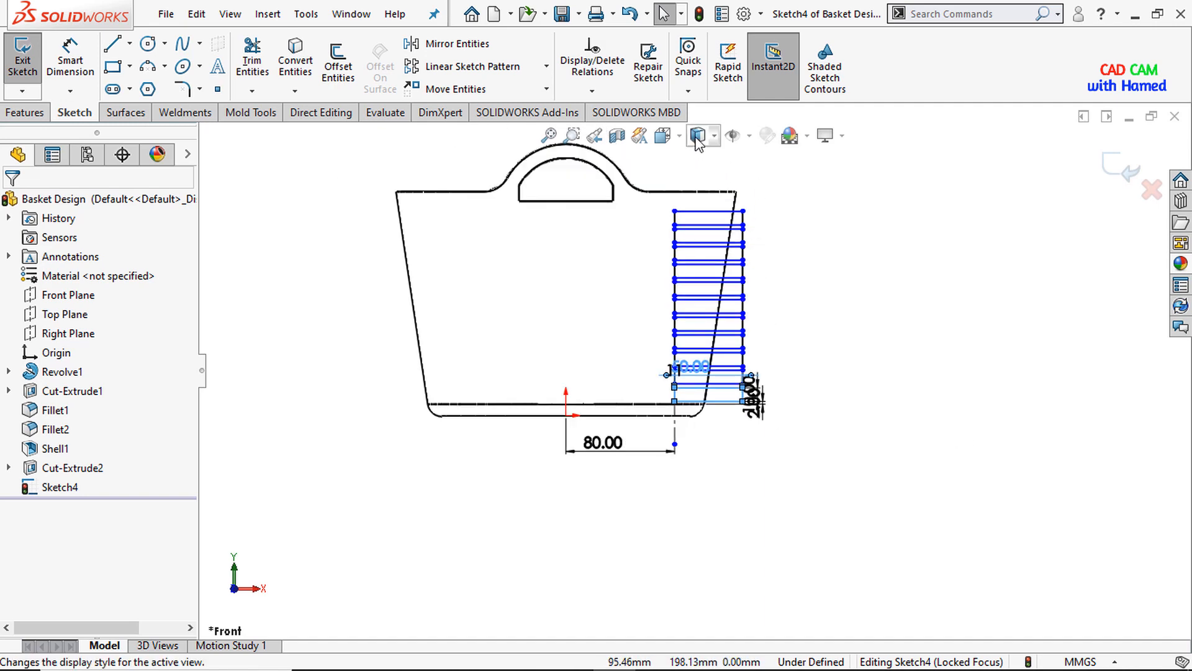
pyautogui.click(714, 136)
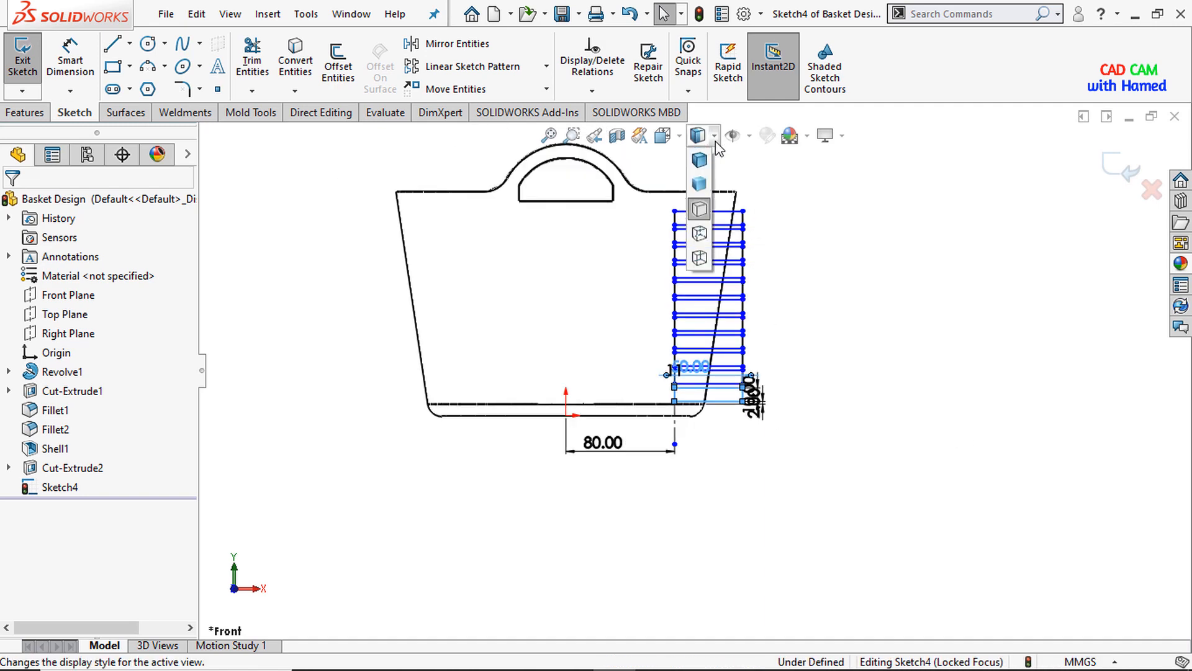
pyautogui.click(699, 160)
pyautogui.moveTo(857, 420)
pyautogui.mouseDown(button='middle')
pyautogui.moveTo(835, 516)
pyautogui.moveTo(863, 447)
pyautogui.moveTo(866, 490)
pyautogui.mouseUp(button='middle')
pyautogui.scroll(1, 624, 181)
pyautogui.scroll(-1, 625, 181)
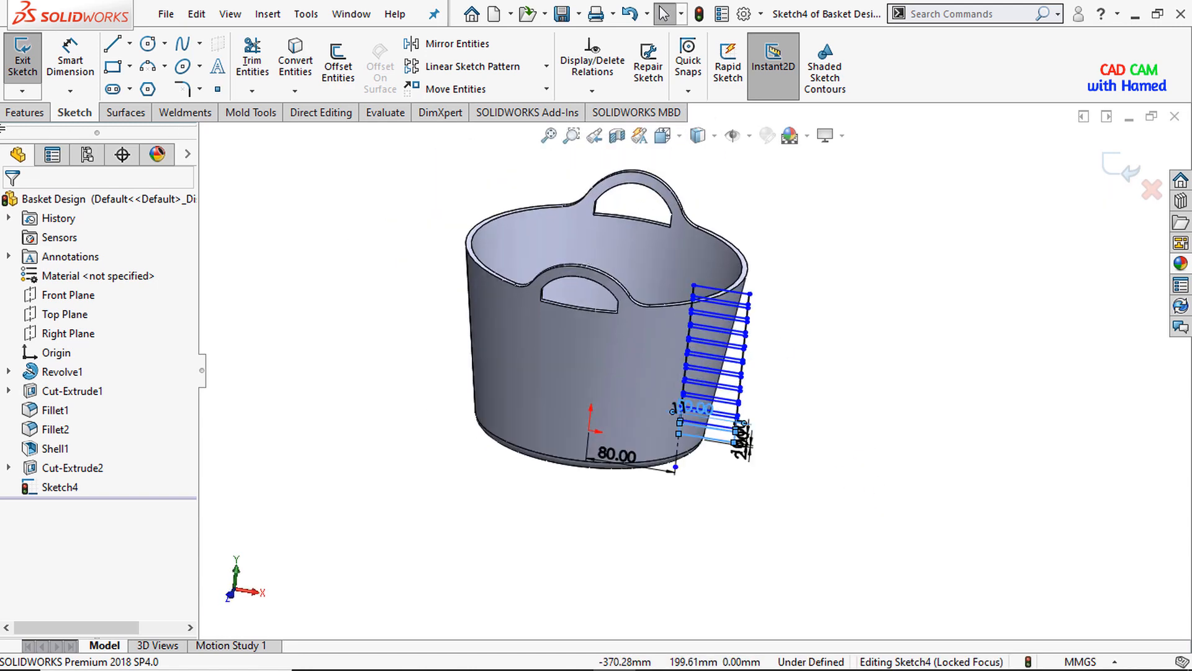
pyautogui.click(27, 115)
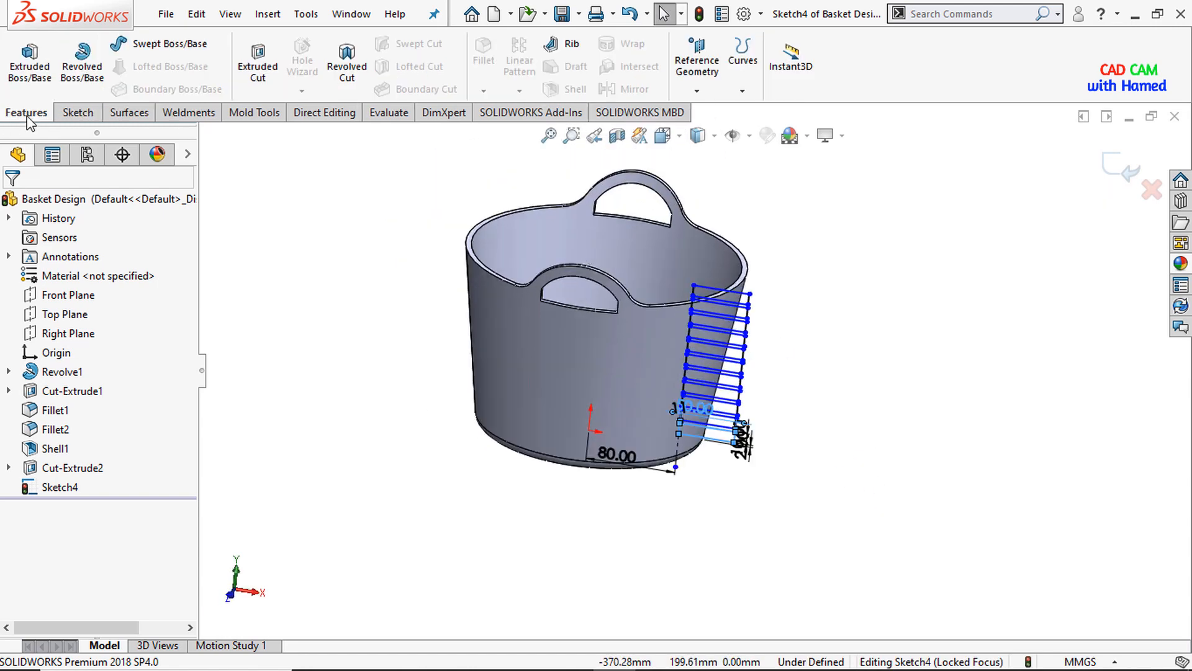
pyautogui.click(347, 69)
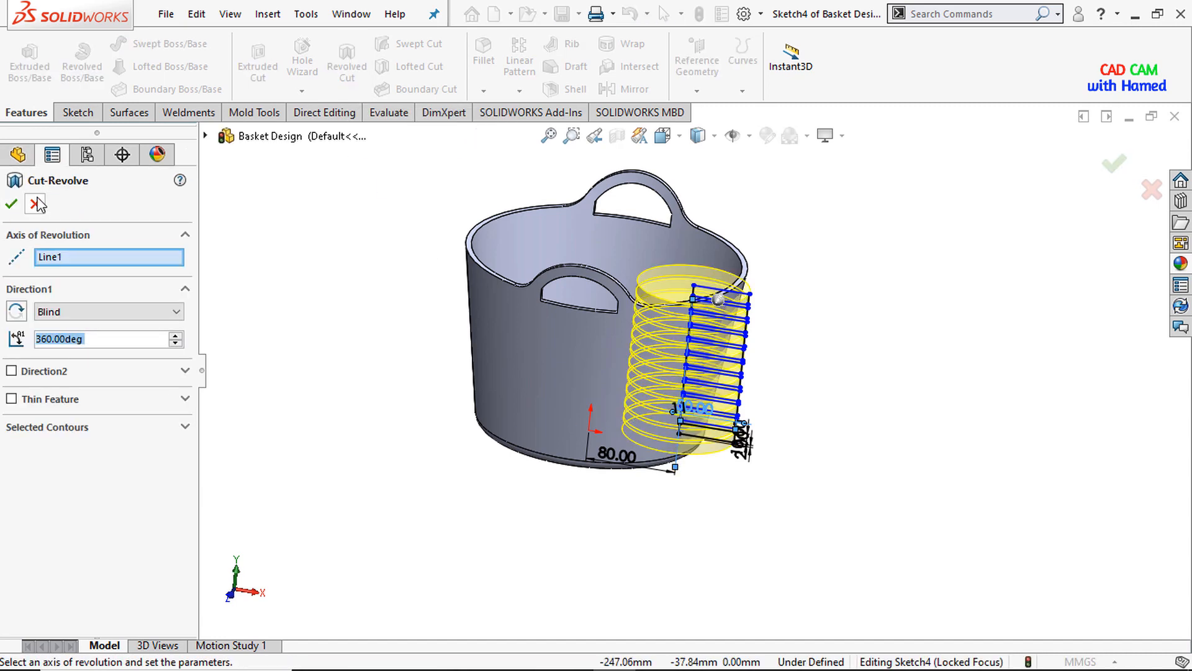
pyautogui.click(35, 204)
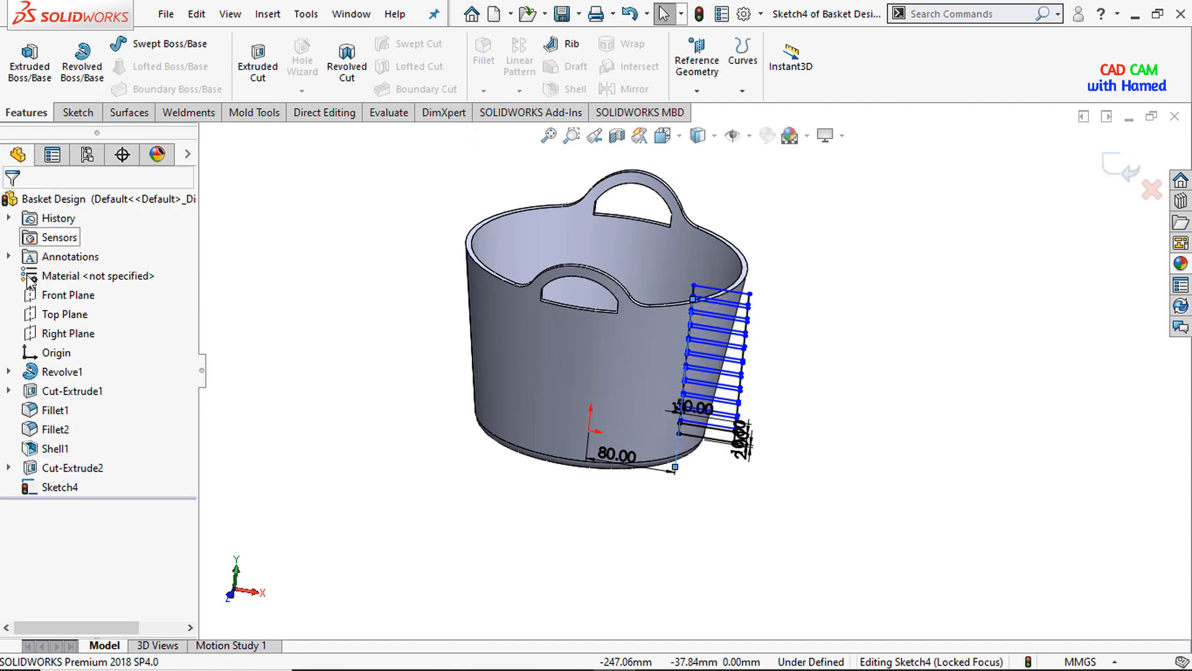
# - Show Sketch1 of the basket's Revolve1 feature so its vertical centerline is available
pyautogui.click(9, 391)
pyautogui.click(9, 371)
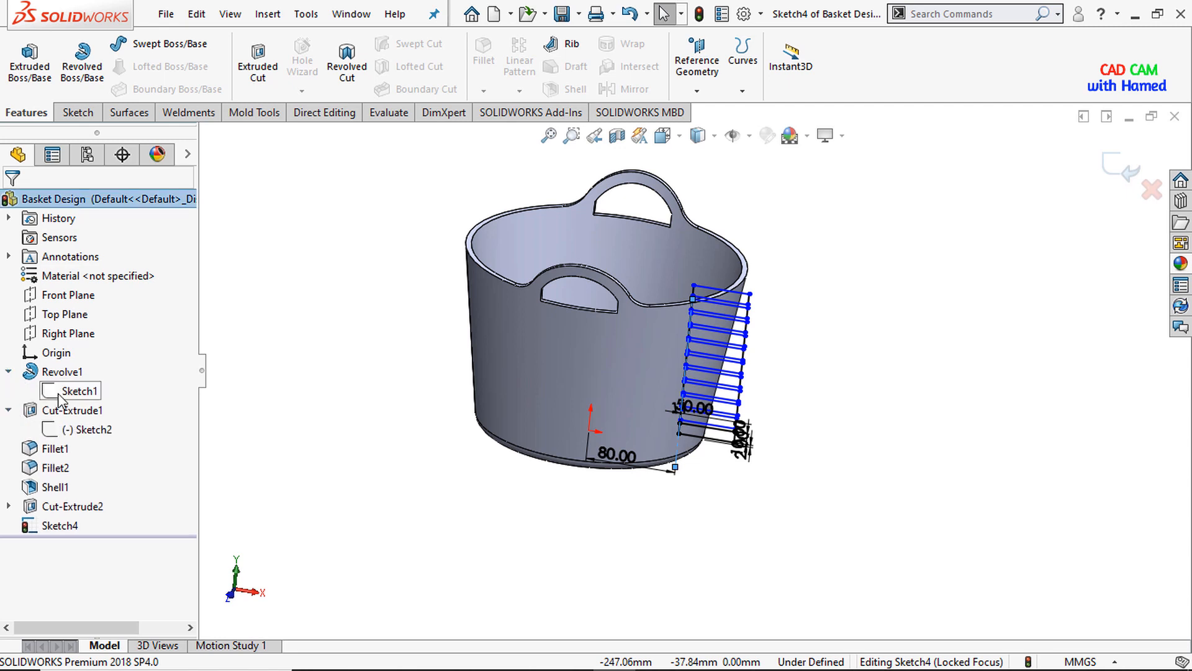
pyautogui.click(79, 390)
pyautogui.click(90, 364)
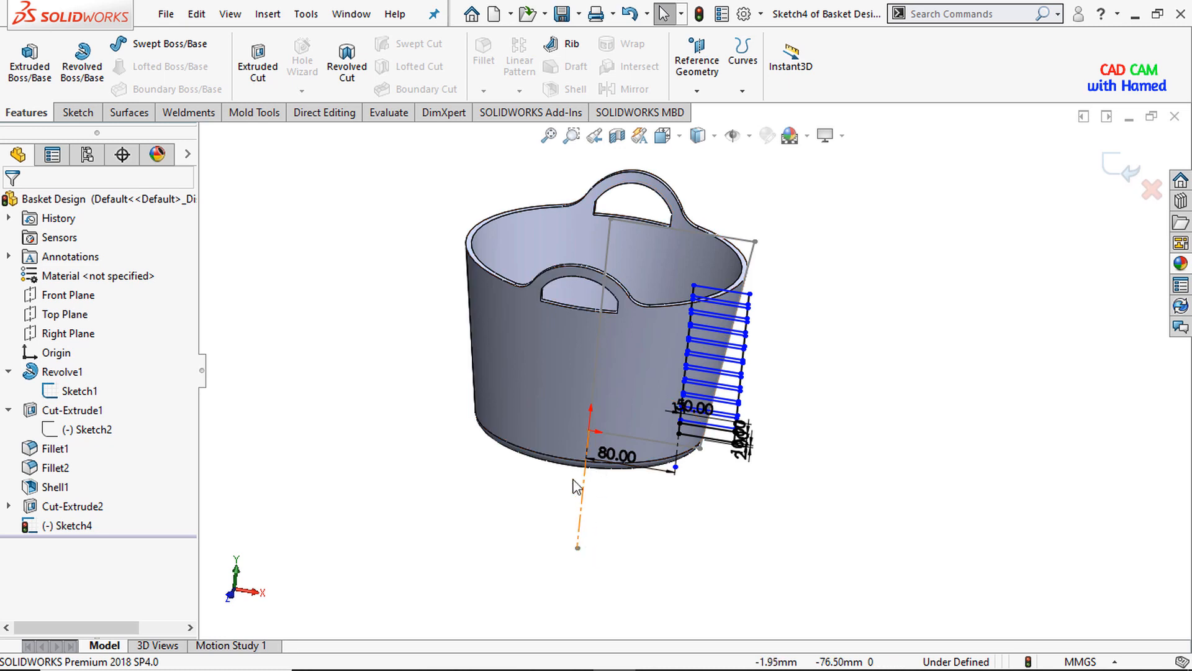
# - Start a Revolved Cut from the rectangle sketch and replace its axis with the vertical centerline of Sketch1
pyautogui.click(345, 68)
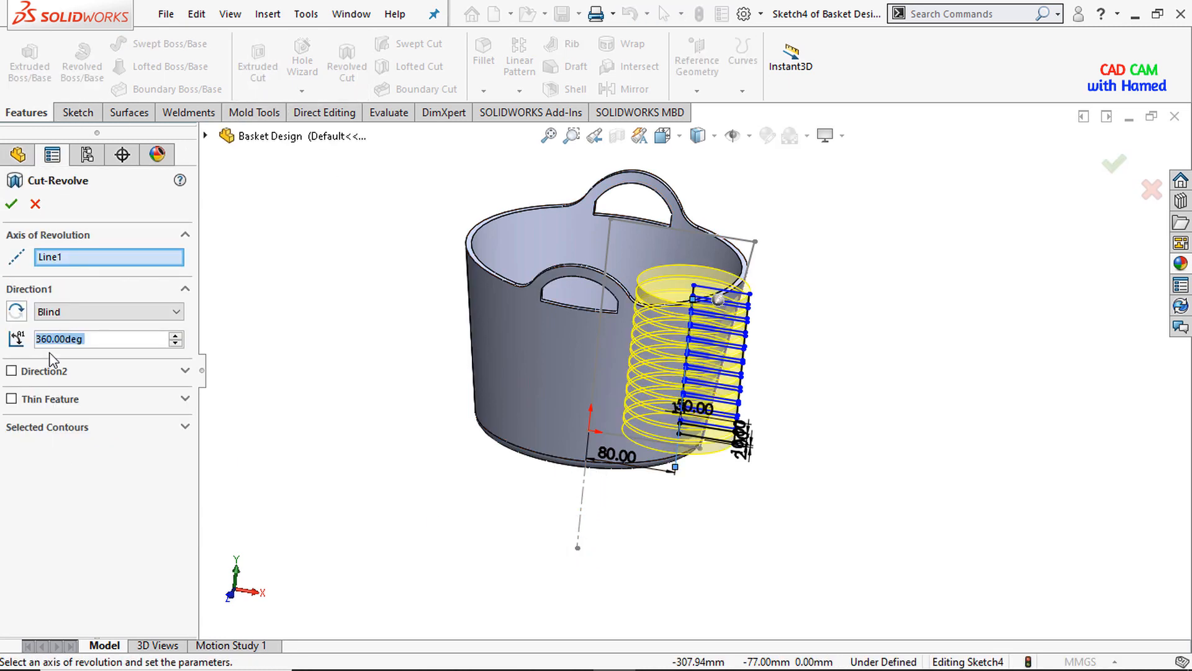
pyautogui.rightClick(127, 261)
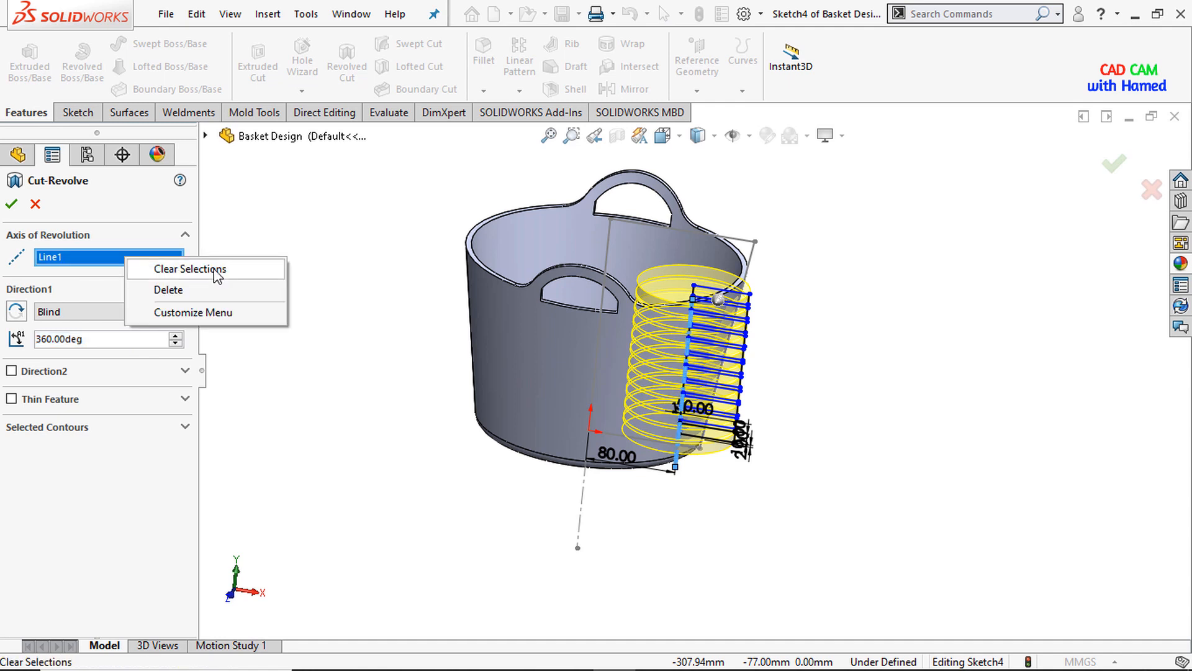
pyautogui.click(192, 269)
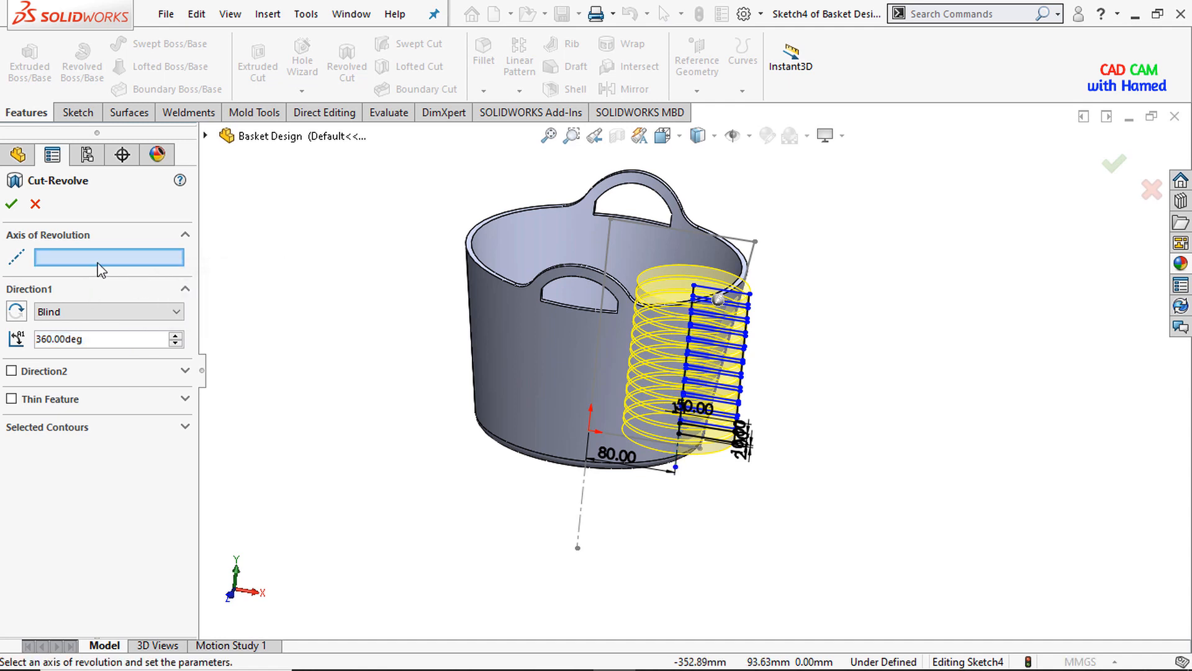
pyautogui.click(579, 503)
pyautogui.moveTo(719, 550)
pyautogui.mouseDown(button='middle')
pyautogui.moveTo(760, 548)
pyautogui.moveTo(557, 534)
pyautogui.mouseUp(button='middle')
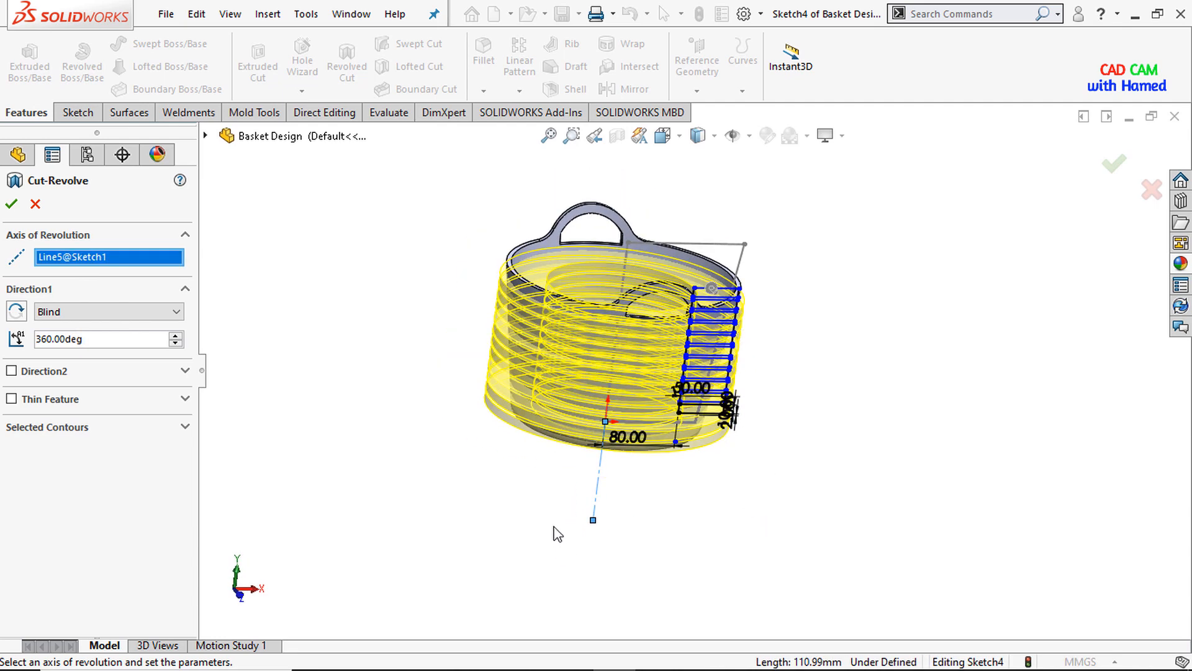
# - Set the revolved cut to Mid Plane with a 6 degree angle and complete it
pyautogui.click(74, 312)
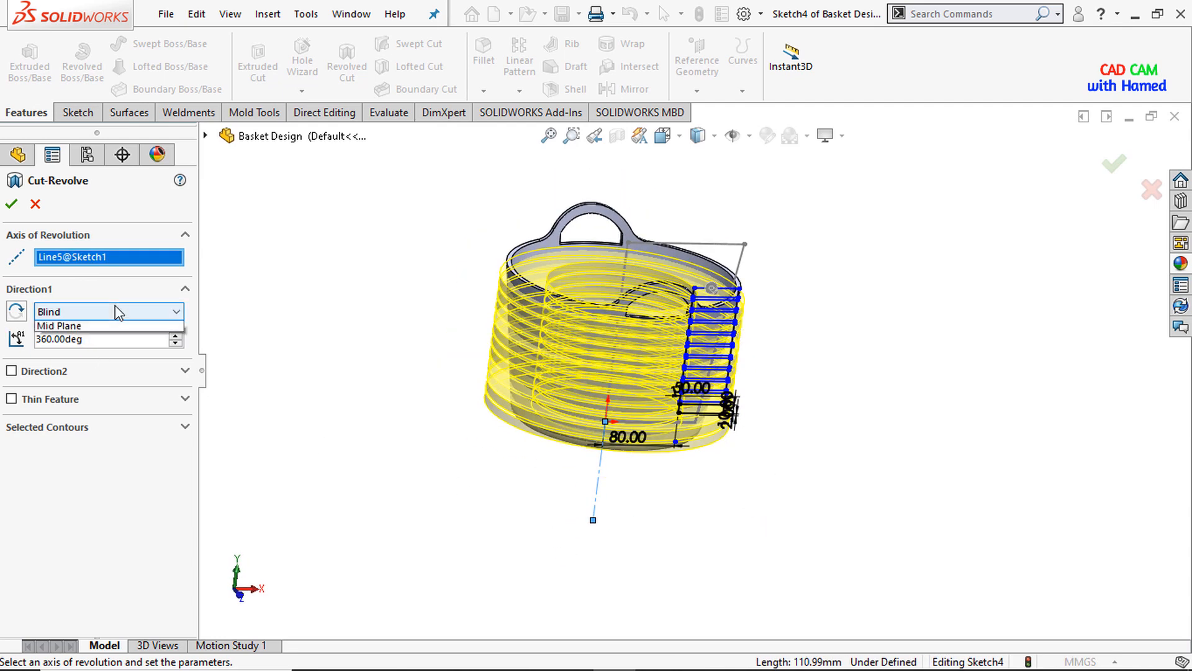
pyautogui.click(75, 370)
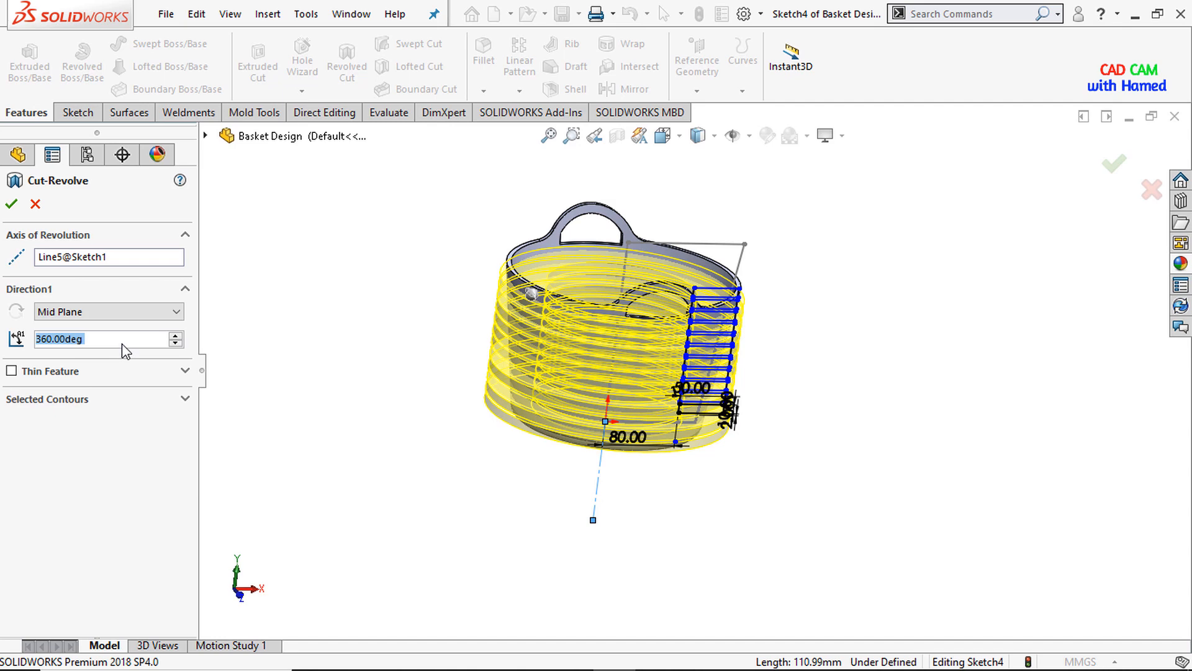
pyautogui.write('6')
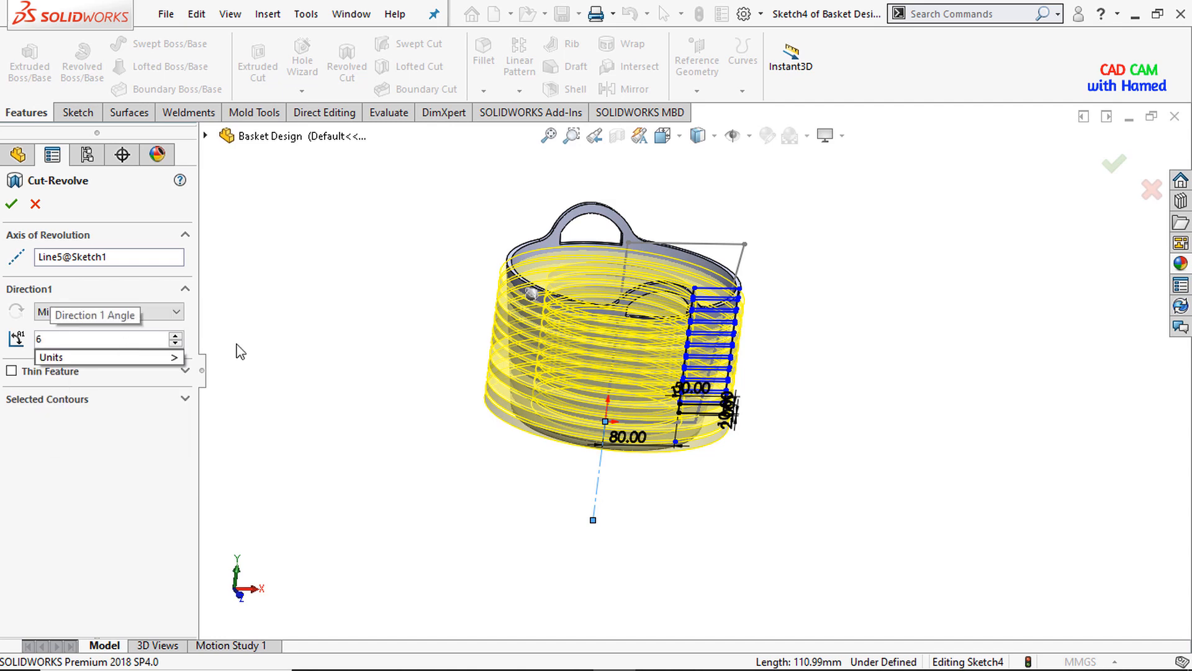
pyautogui.press('Return')
pyautogui.moveTo(832, 457); pyautogui.dragTo(400, 440, button='middle')
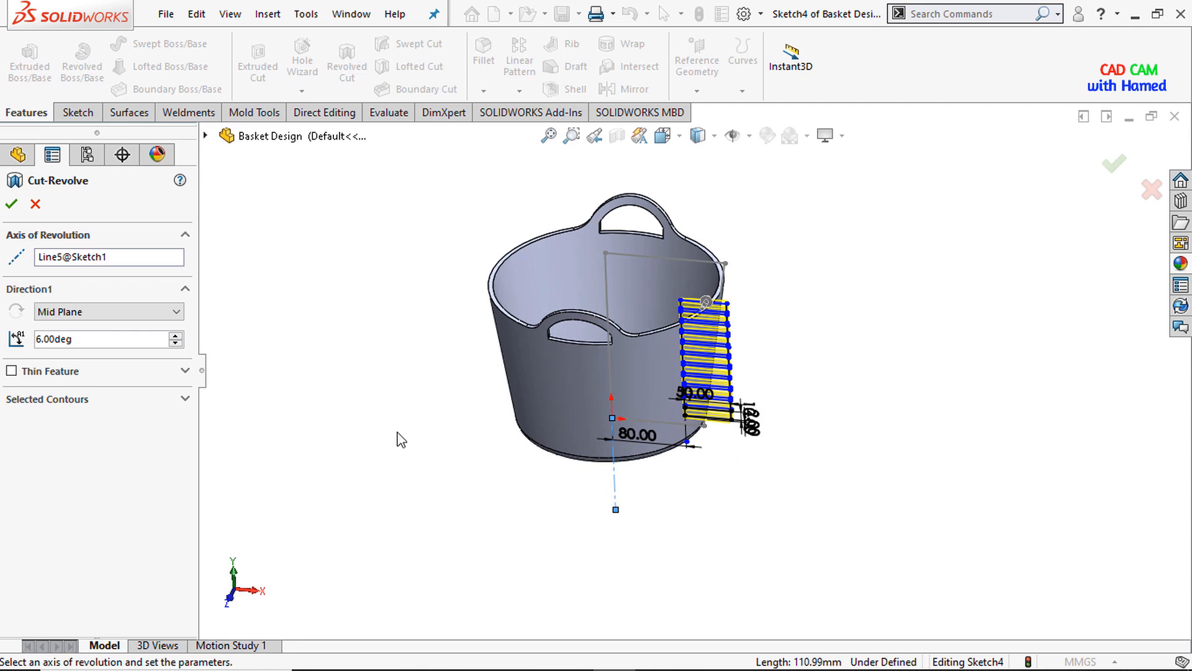
pyautogui.click(11, 203)
# - Circular-pattern the revolved cut around Sketch1's vertical centerline with 36 equally spaced instances over 360 degrees
pyautogui.moveTo(706, 479); pyautogui.dragTo(632, 357, button='middle')
pyautogui.scroll(-5, 673, 320)
pyautogui.scroll(3, 621, 323)
pyautogui.scroll(3, 639, 373)
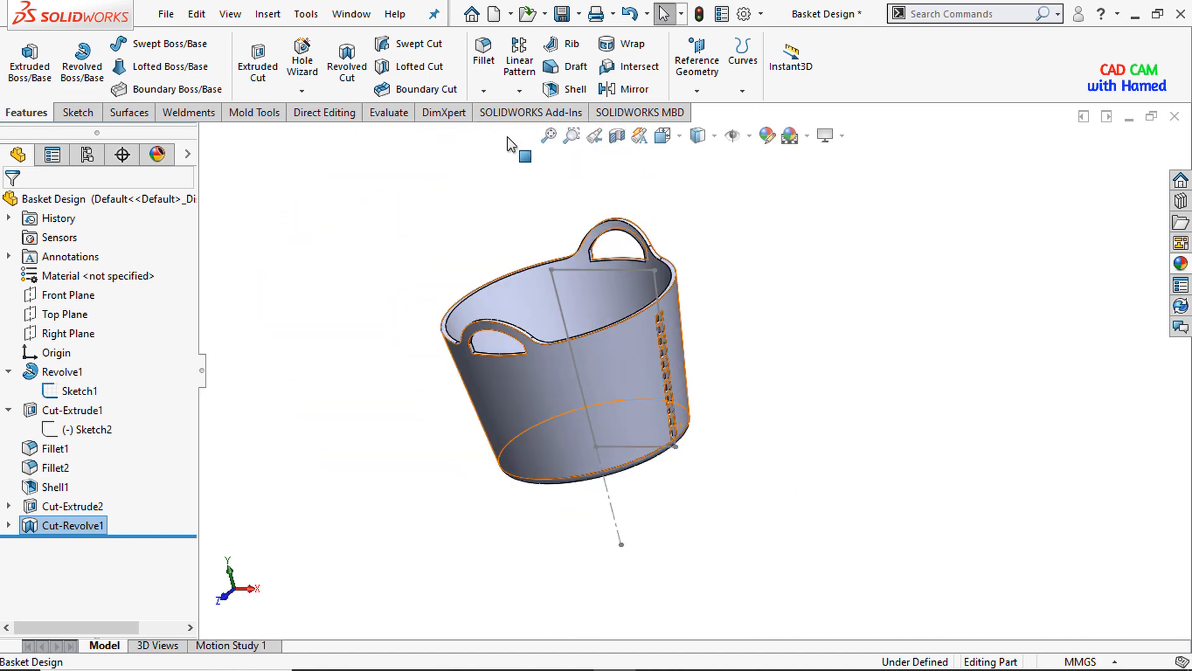
pyautogui.click(518, 91)
pyautogui.click(550, 133)
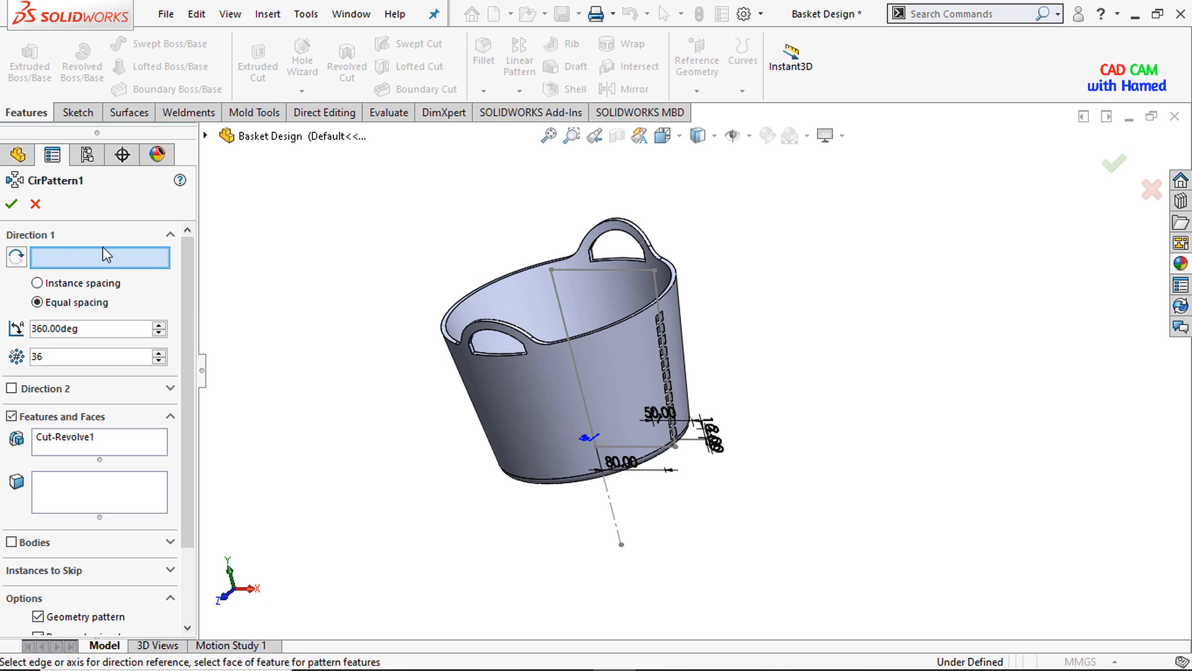
pyautogui.click(611, 506)
pyautogui.moveTo(533, 619)
pyautogui.mouseDown(button='middle')
pyautogui.moveTo(498, 607)
pyautogui.moveTo(546, 554)
pyautogui.mouseUp(button='middle')
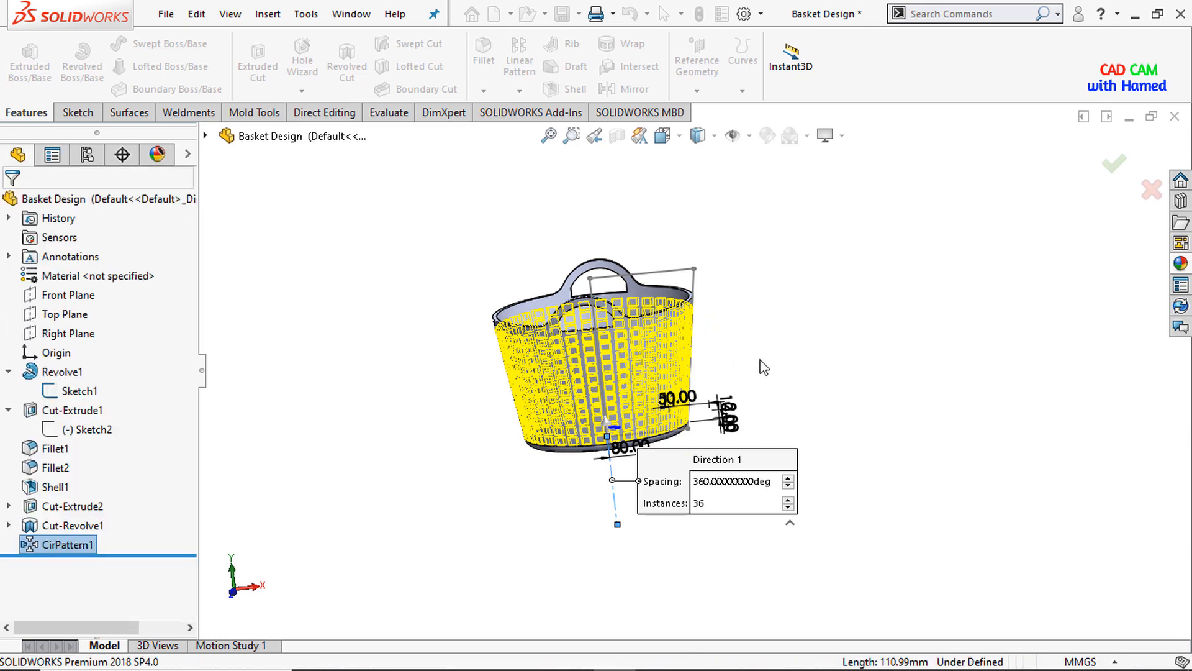
# - Hide Sketch1 and its centerline from the patterned basket
pyautogui.scroll(-3, 618, 404)
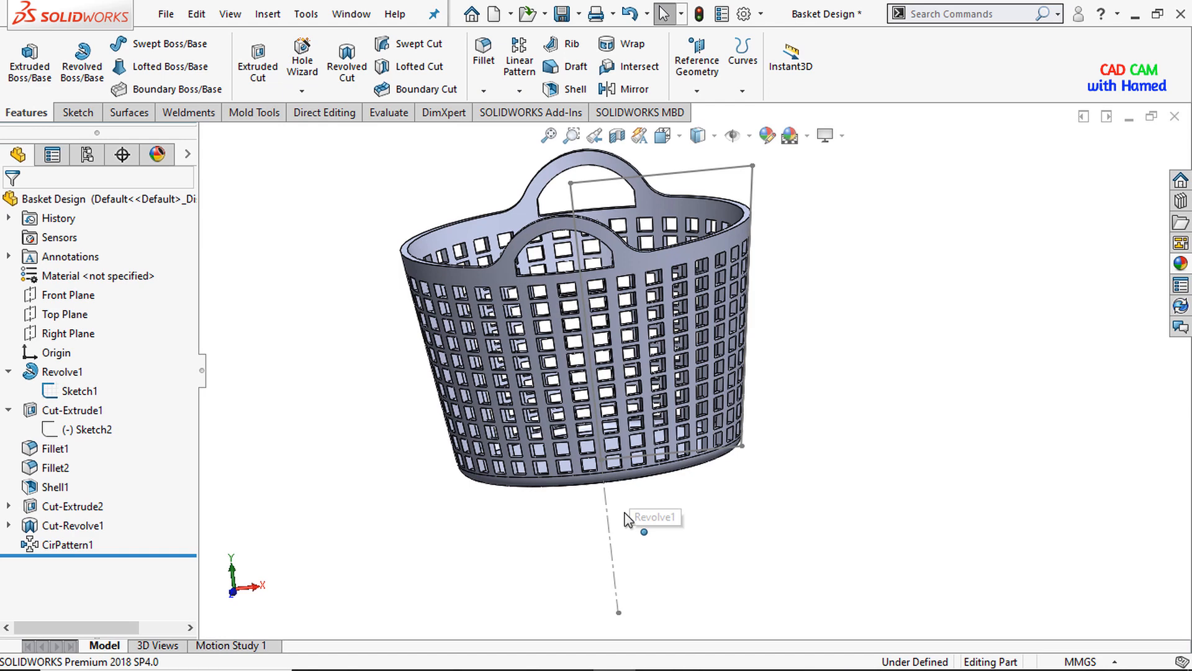
pyautogui.rightClick(607, 546)
pyautogui.click(658, 397)
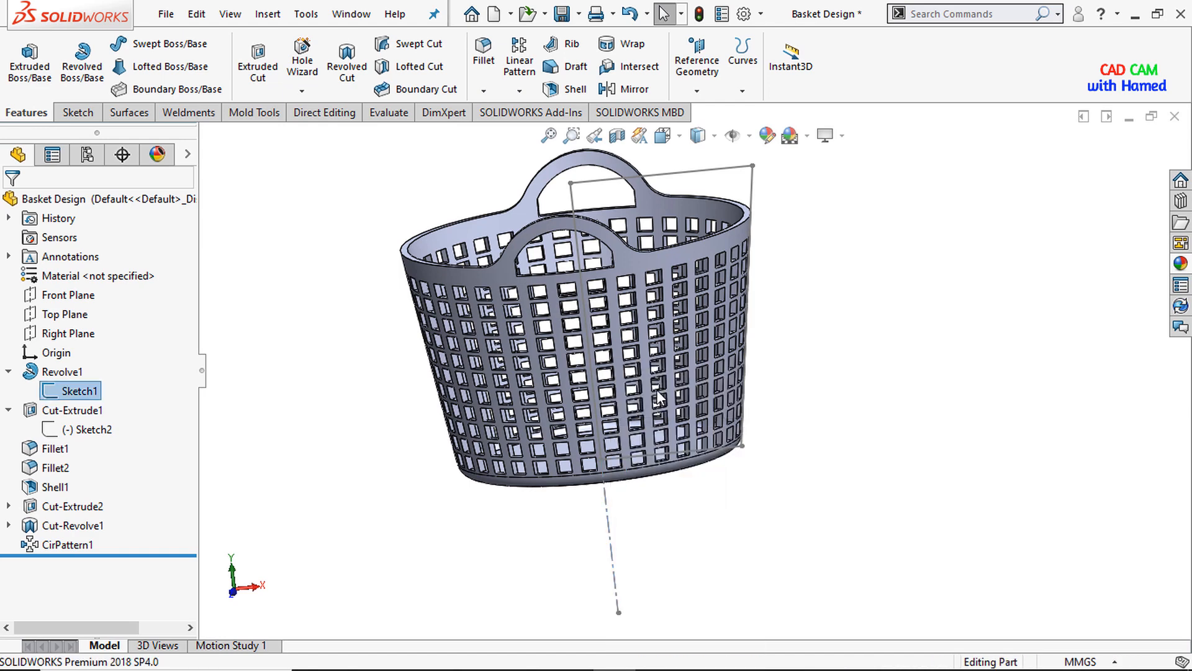
pyautogui.scroll(2, 869, 522)
# - Fillet the outer and inner edges running along the basket's rim and handles with a 1.5 mm radius
pyautogui.moveTo(611, 259); pyautogui.dragTo(527, 301, button='middle')
pyautogui.click(483, 55)
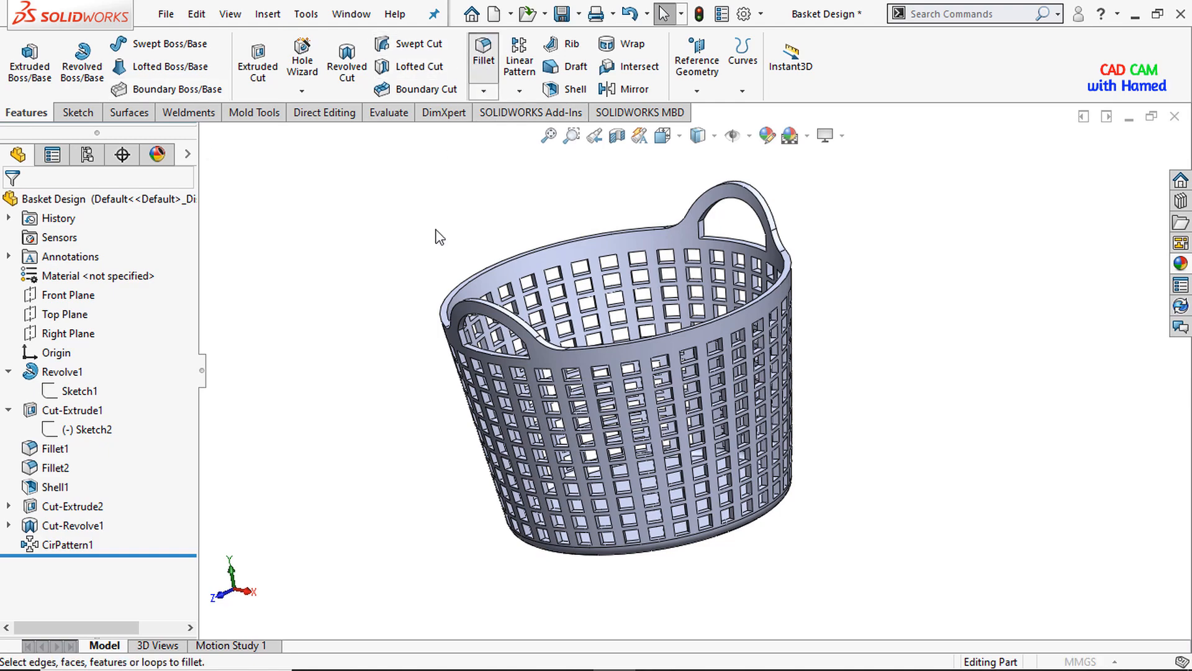
pyautogui.scroll(-5, 547, 348)
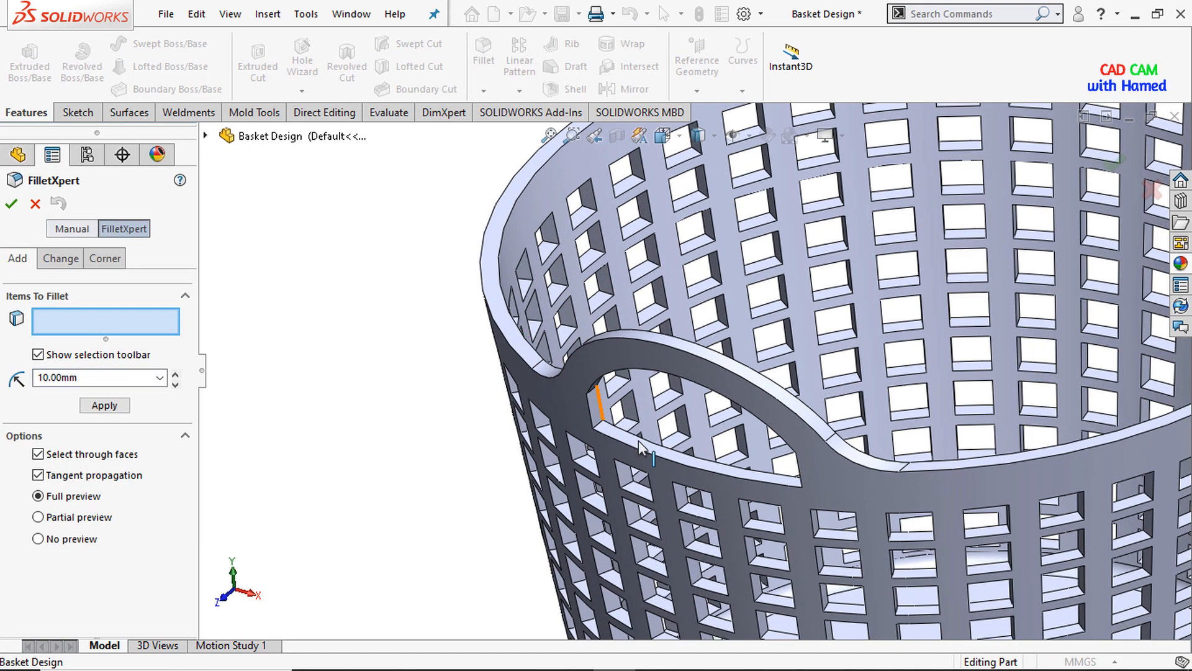
pyautogui.scroll(-3, 640, 445)
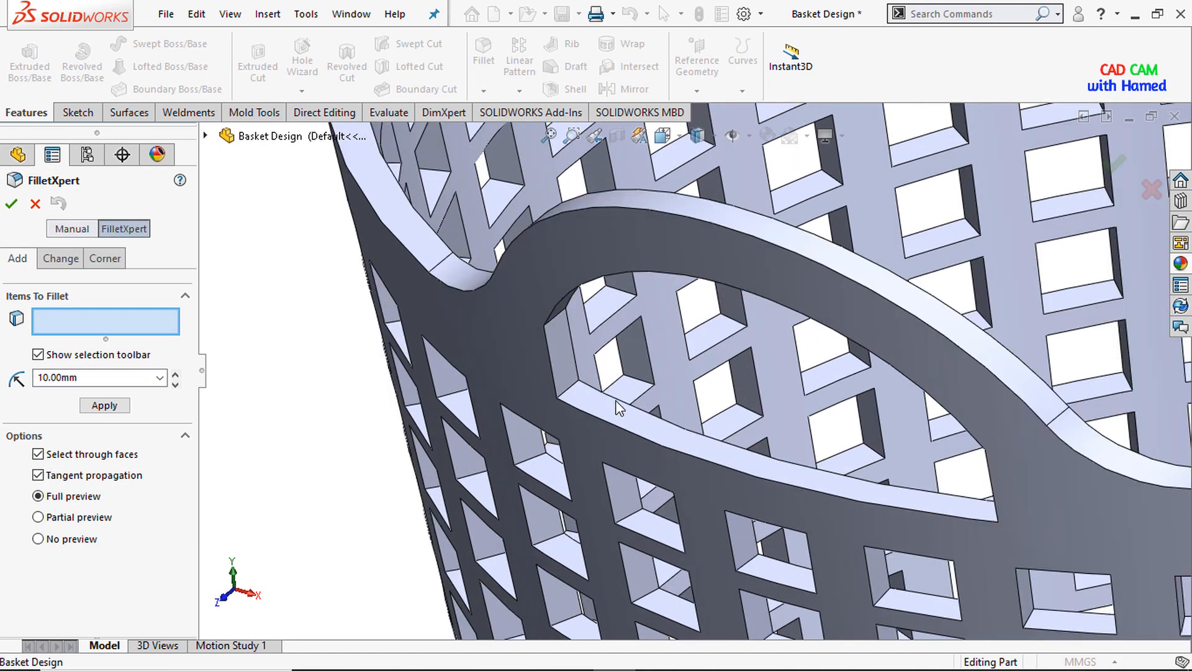
pyautogui.click(398, 245)
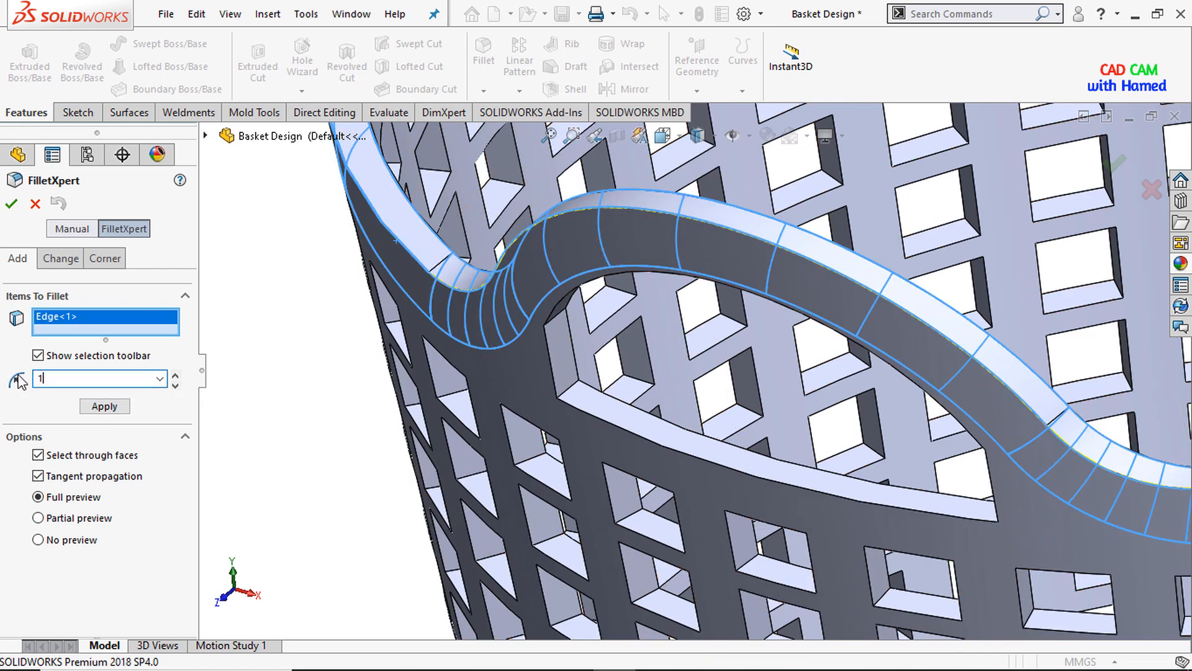
pyautogui.scroll(-3, 348, 354)
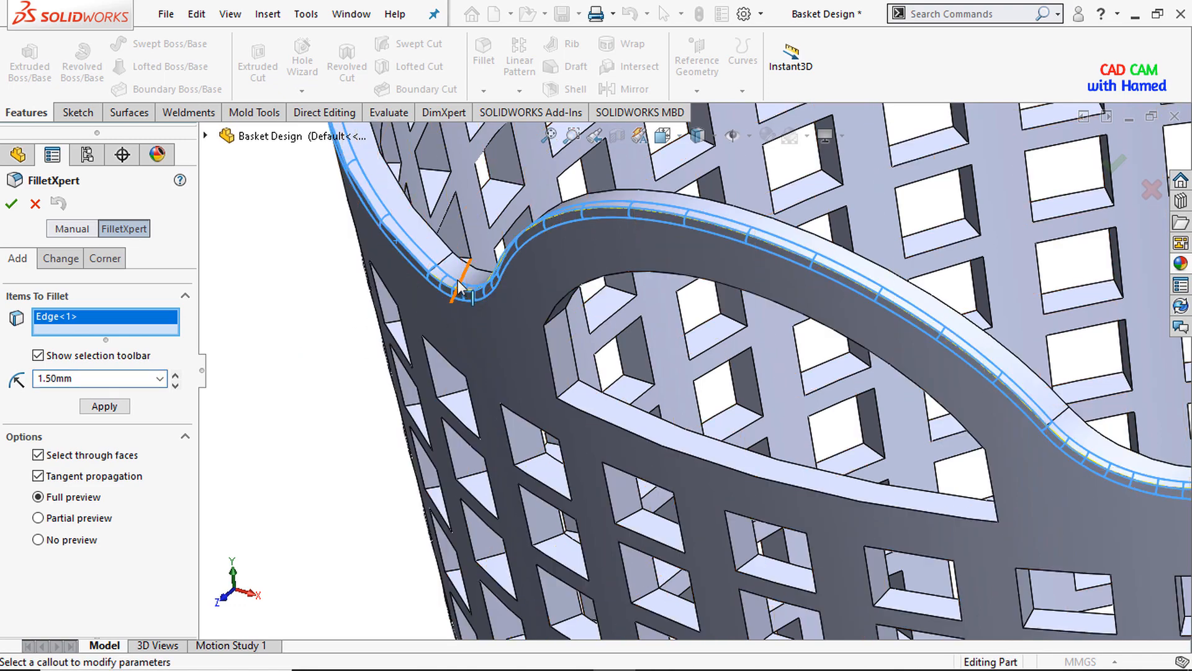
pyautogui.moveTo(348, 354); pyautogui.dragTo(423, 311, button='middle')
pyautogui.click(423, 308)
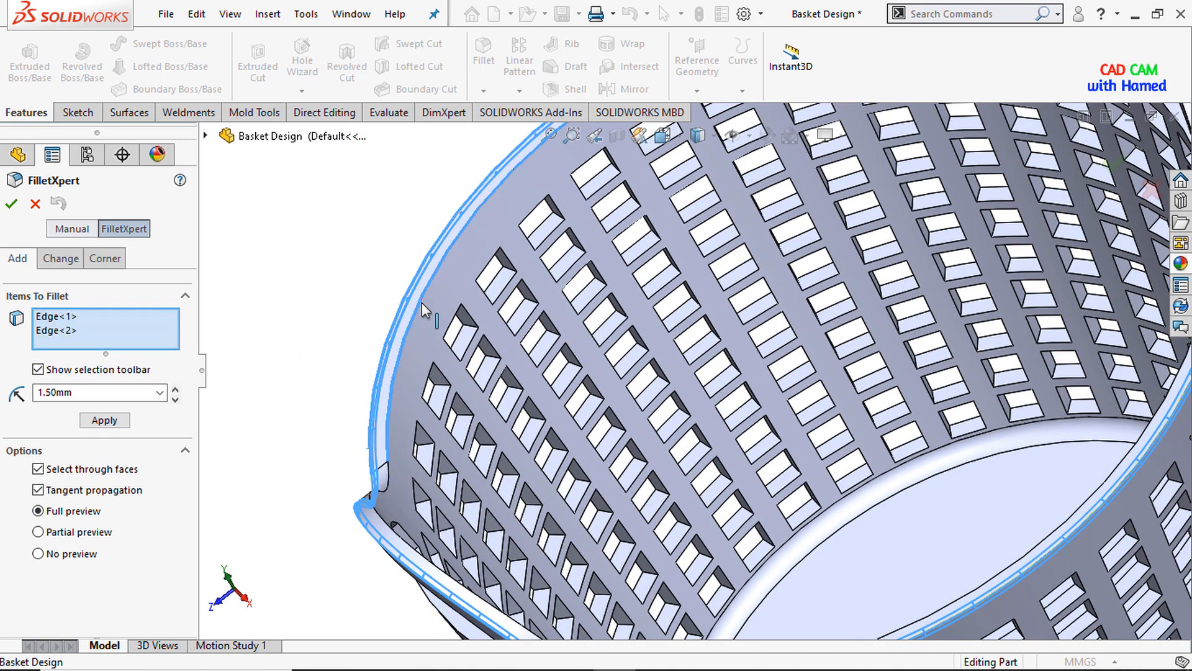
pyautogui.scroll(5, 443, 276)
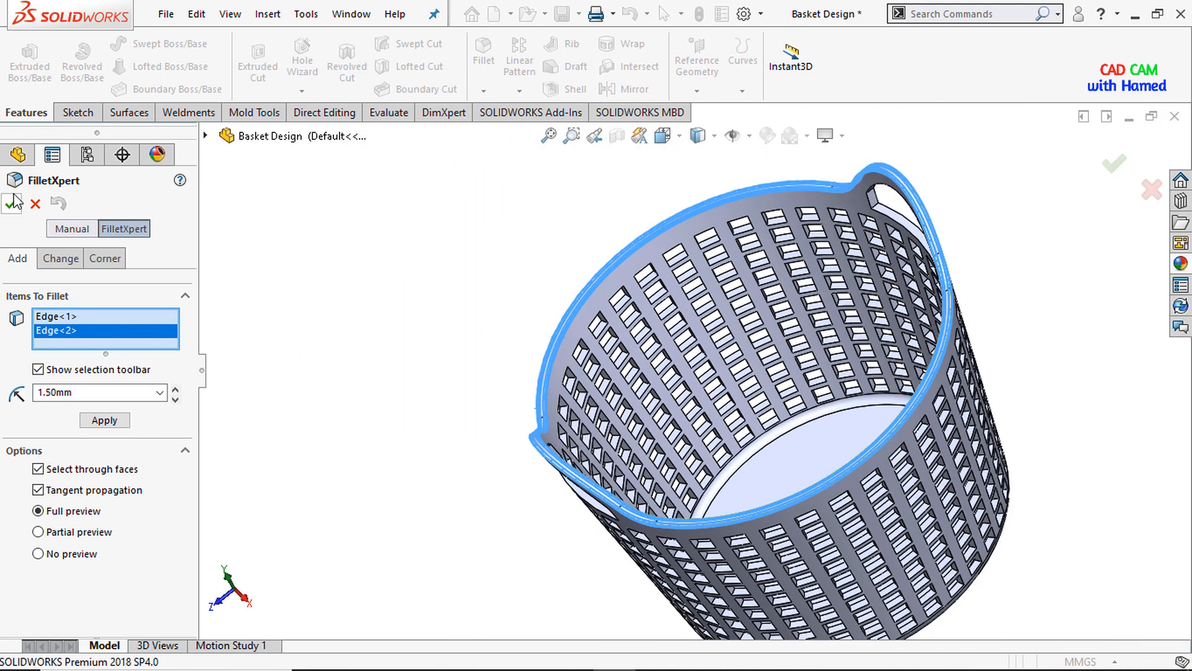
pyautogui.click(11, 205)
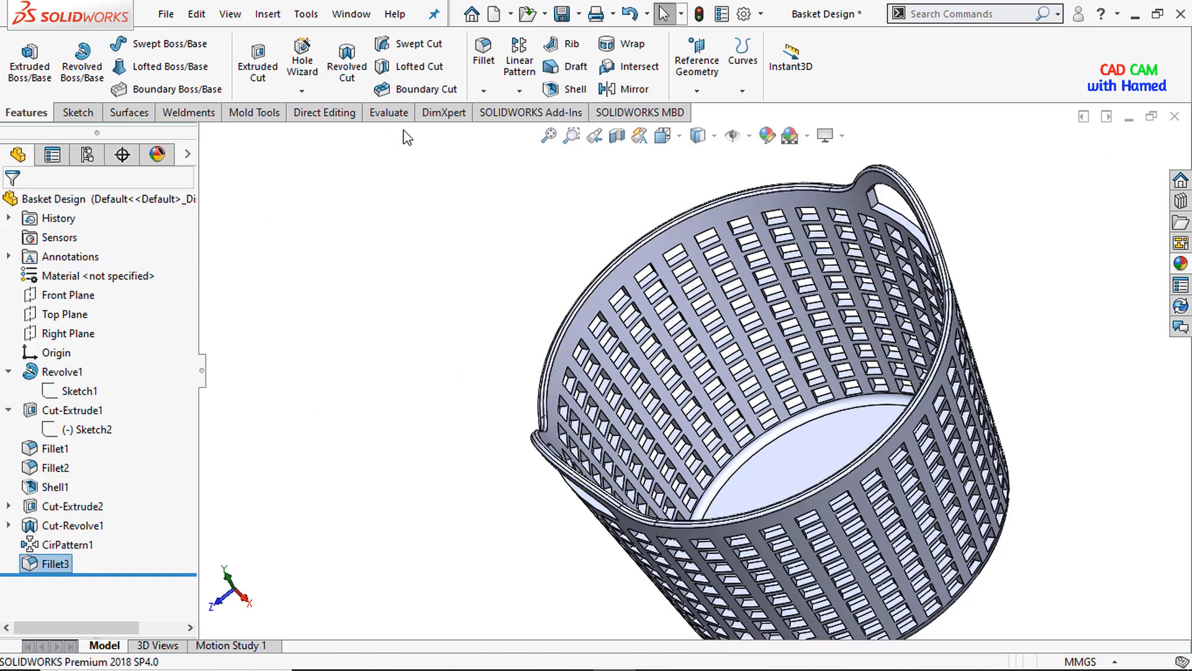
# - Start a 5 mm fillet and select both lower corner edges of the first handle opening
pyautogui.click(484, 60)
pyautogui.moveTo(487, 482); pyautogui.dragTo(594, 421, button='middle')
pyautogui.scroll(5, 594, 421)
pyautogui.moveTo(724, 343); pyautogui.dragTo(649, 298, button='middle')
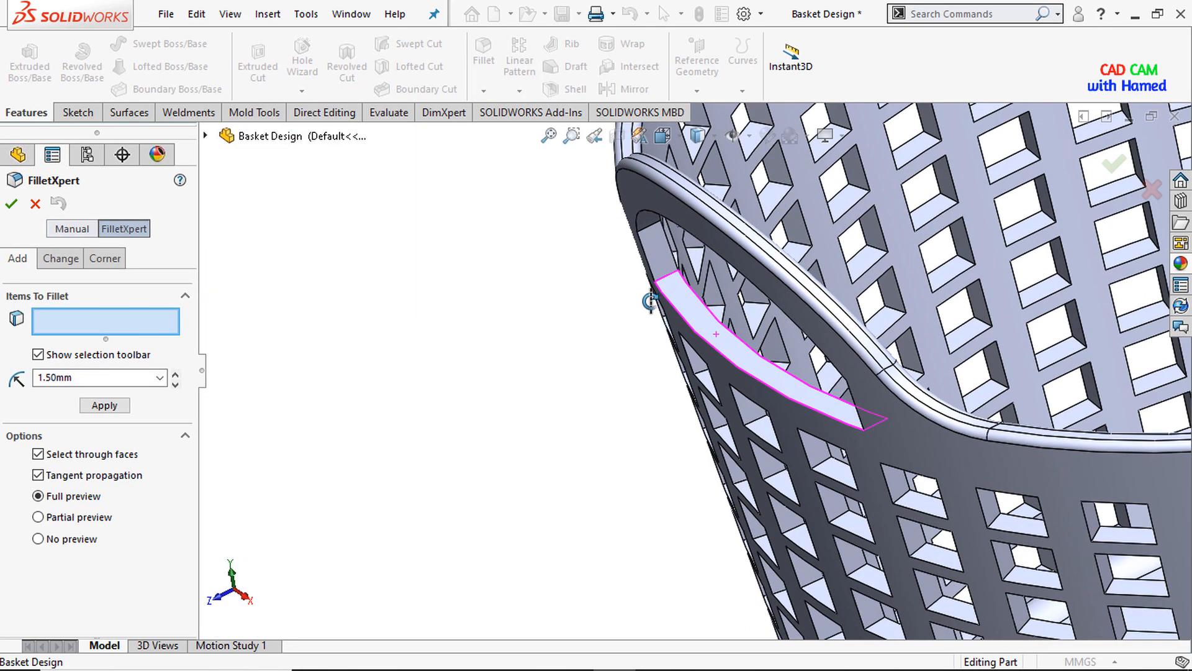
pyautogui.scroll(3, 678, 309)
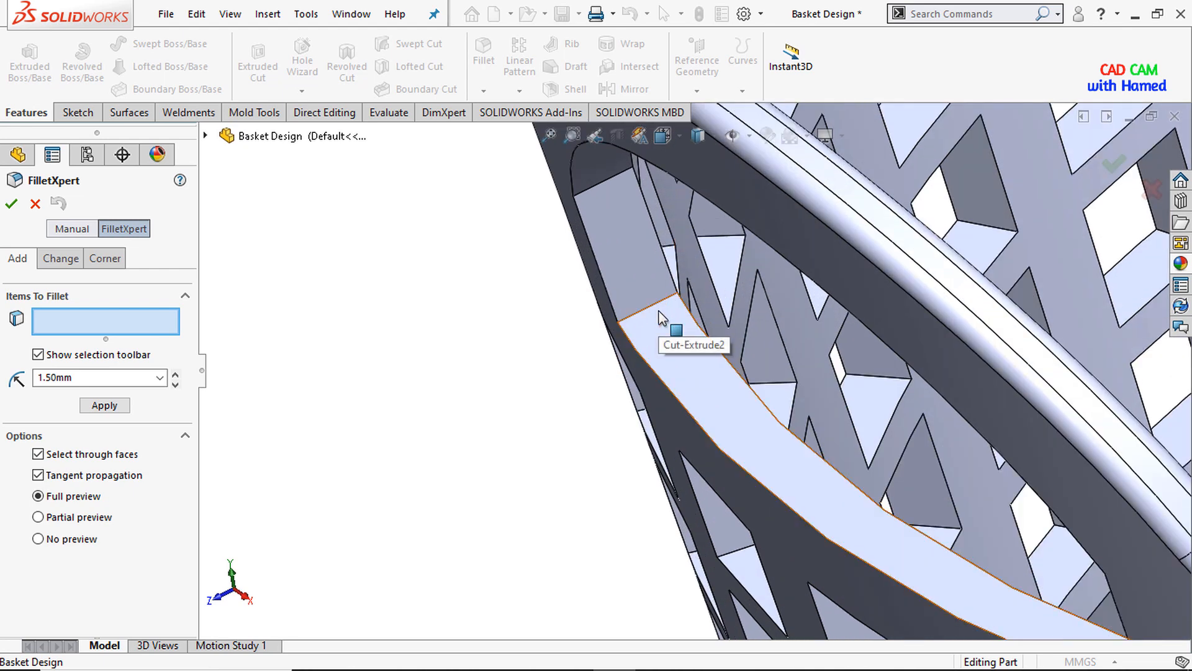
pyautogui.click(649, 307)
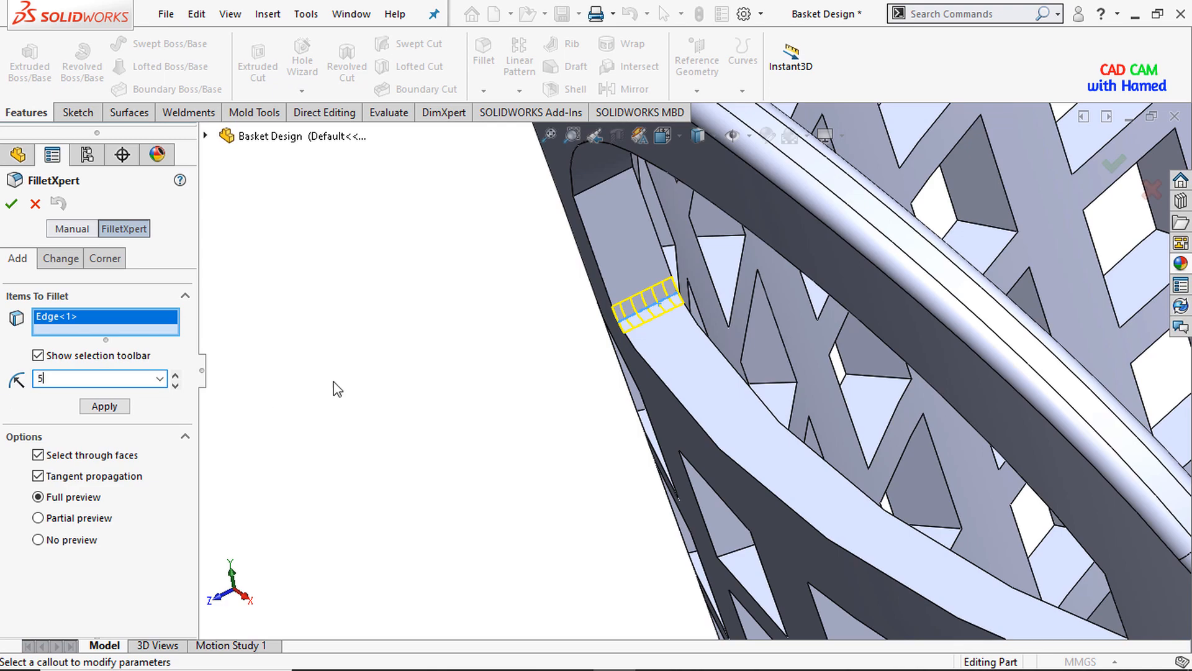
pyautogui.press('Return')
pyautogui.scroll(5, 532, 460)
pyautogui.moveTo(532, 460); pyautogui.dragTo(1012, 488, button='middle')
pyautogui.scroll(-3, 978, 494)
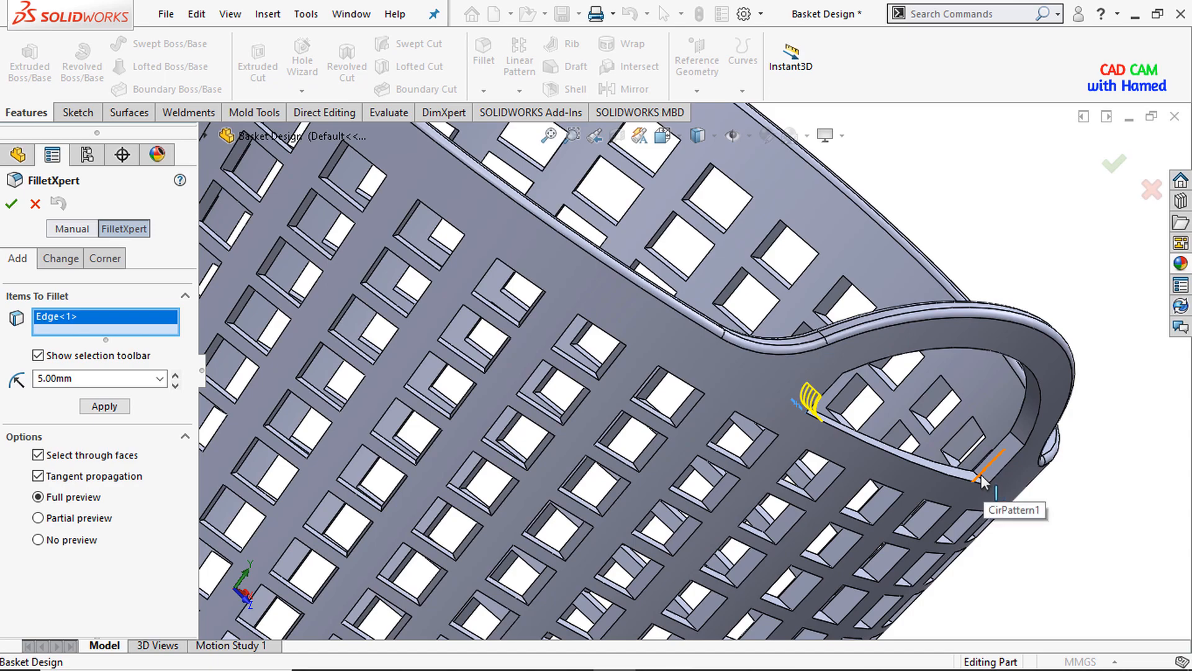
pyautogui.click(960, 478)
pyautogui.scroll(10, 868, 428)
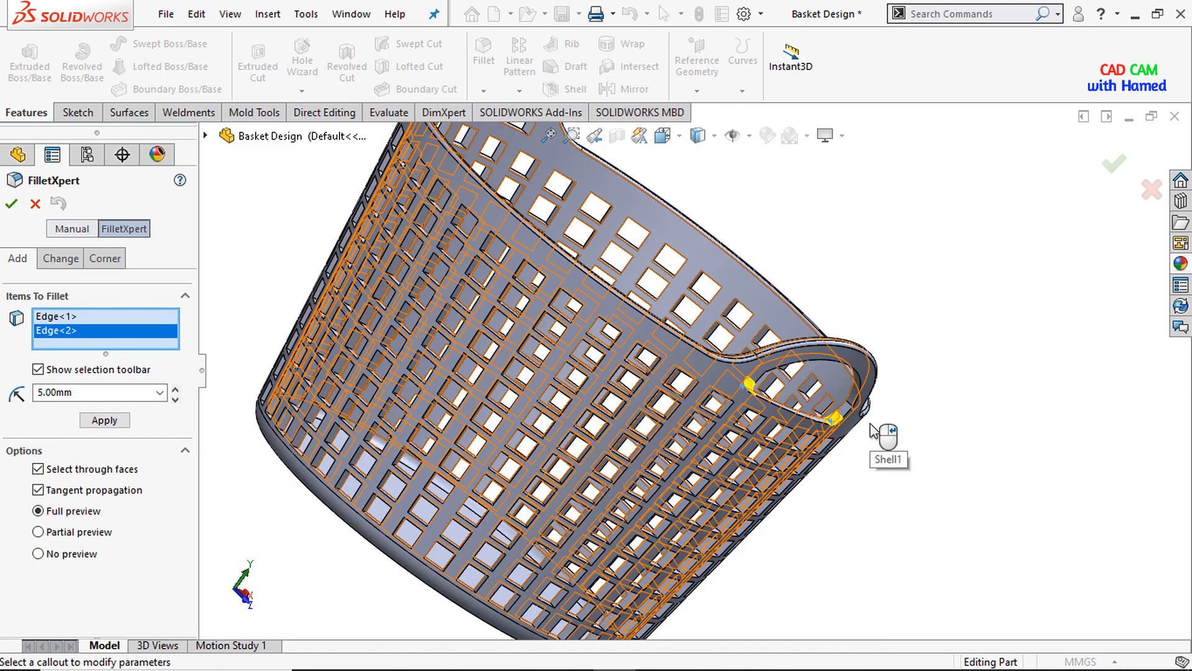
# - Add the opposite handle opening's two lower corner edges to the 5 mm fillet and complete it
pyautogui.moveTo(621, 372); pyautogui.dragTo(593, 354, button='middle')
pyautogui.scroll(-5, 593, 354)
pyautogui.scroll(-5, 592, 354)
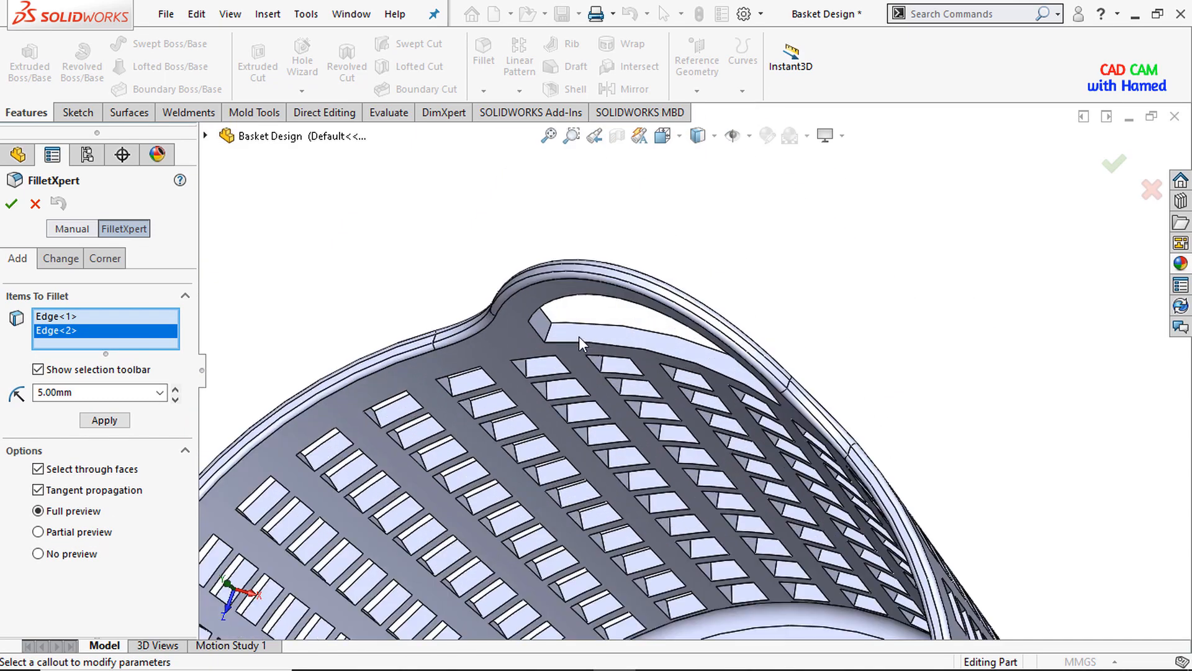
pyautogui.click(550, 340)
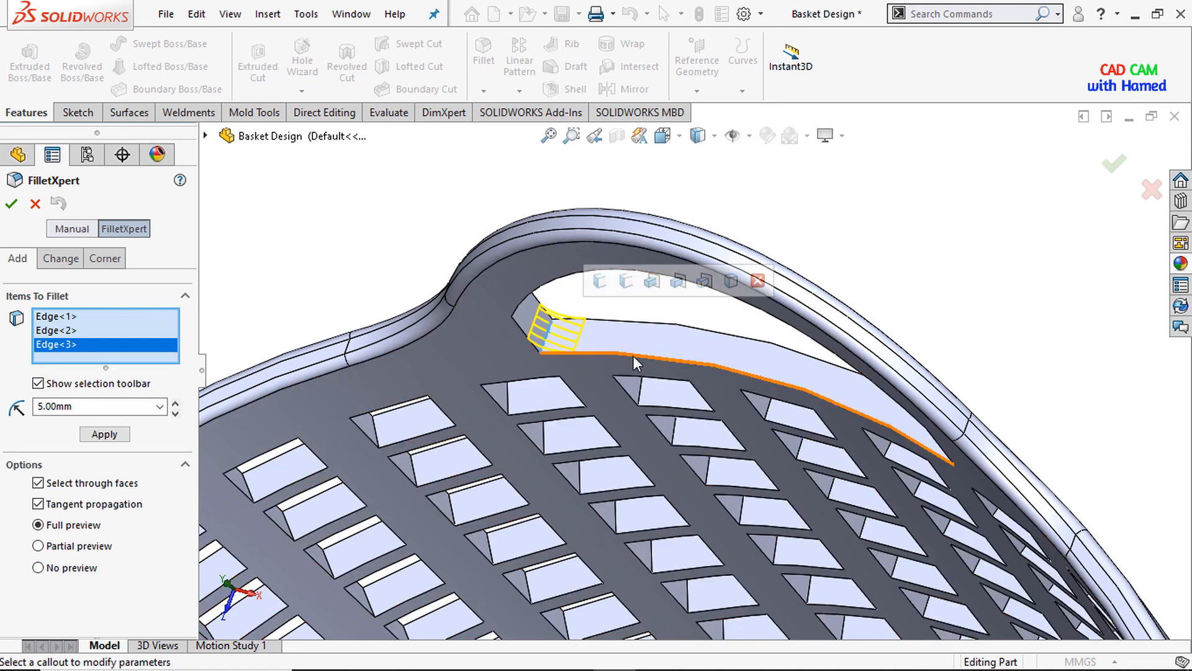
pyautogui.moveTo(658, 367); pyautogui.dragTo(832, 424, button='middle')
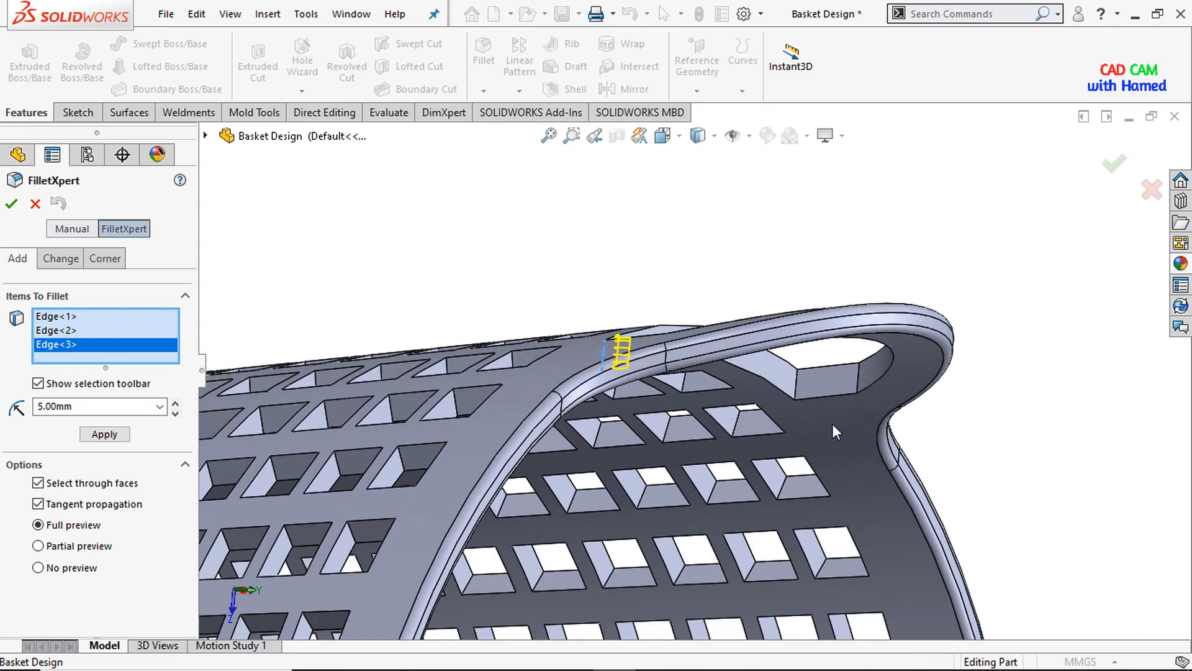
pyautogui.click(796, 385)
pyautogui.scroll(3, 696, 366)
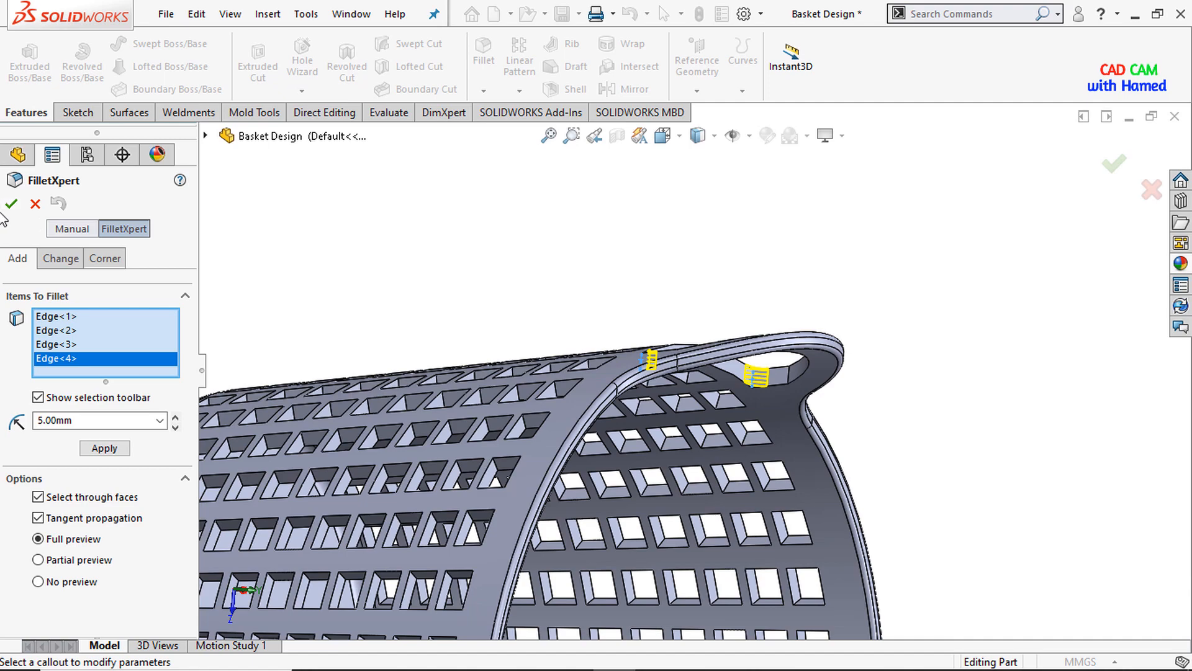
pyautogui.click(12, 203)
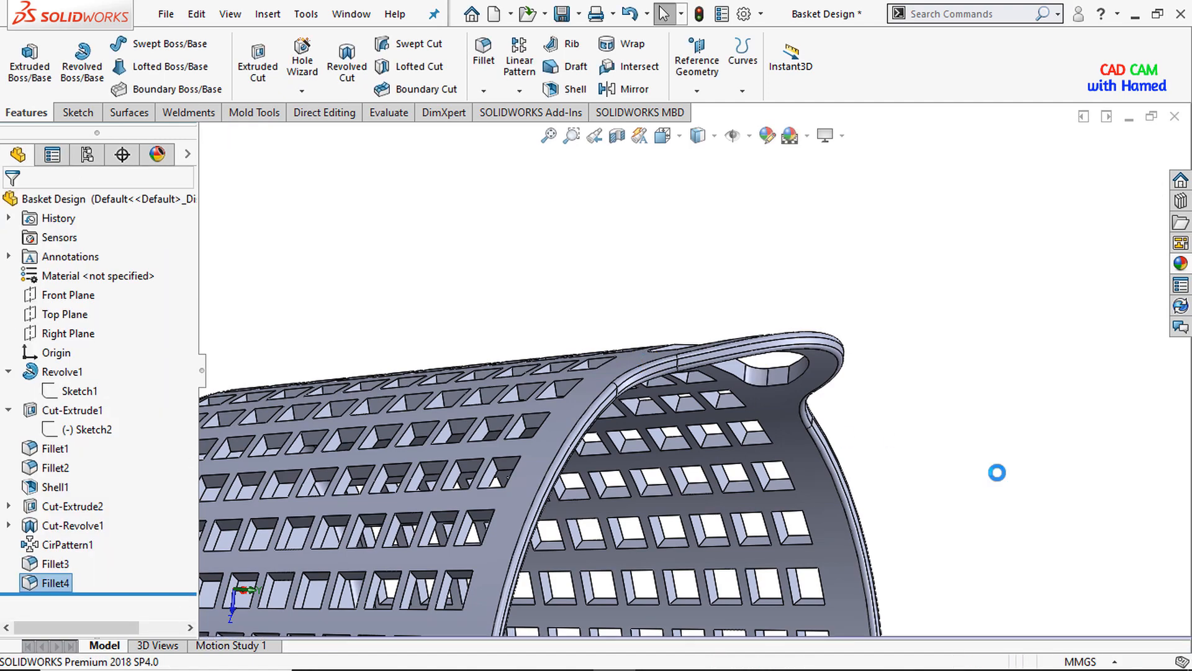
# - Fillet the corner edges of the patterned wall openings with a 1.5 mm radius
pyautogui.scroll(3, 937, 536)
pyautogui.moveTo(937, 536); pyautogui.dragTo(658, 285, button='middle')
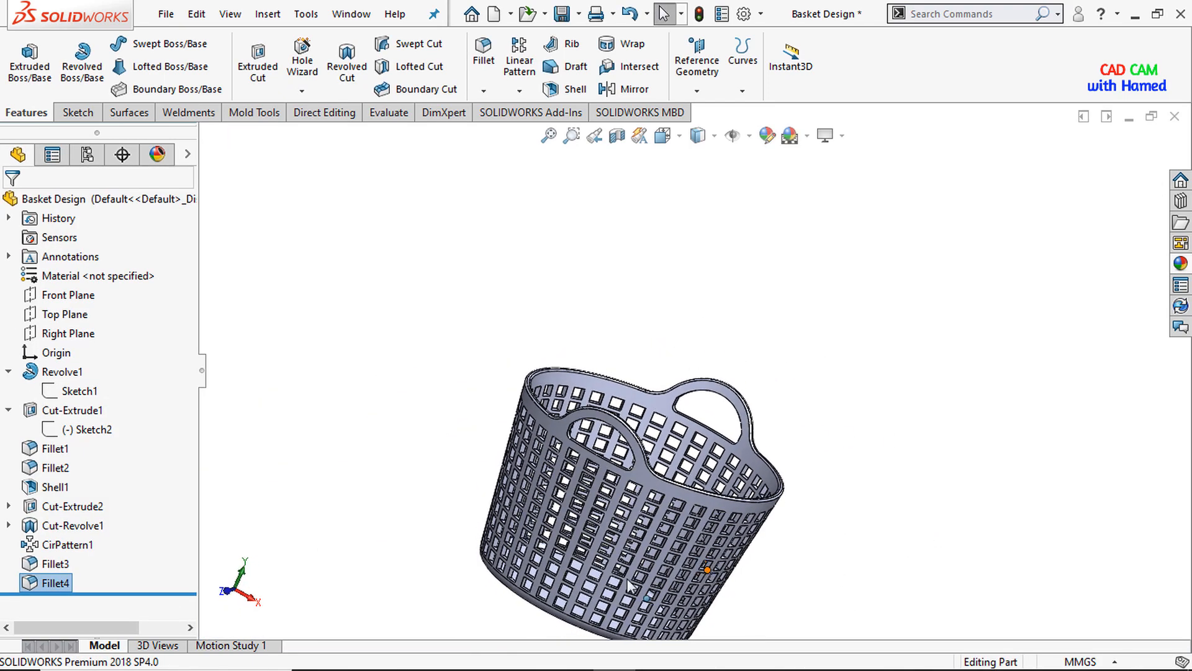
pyautogui.click(484, 59)
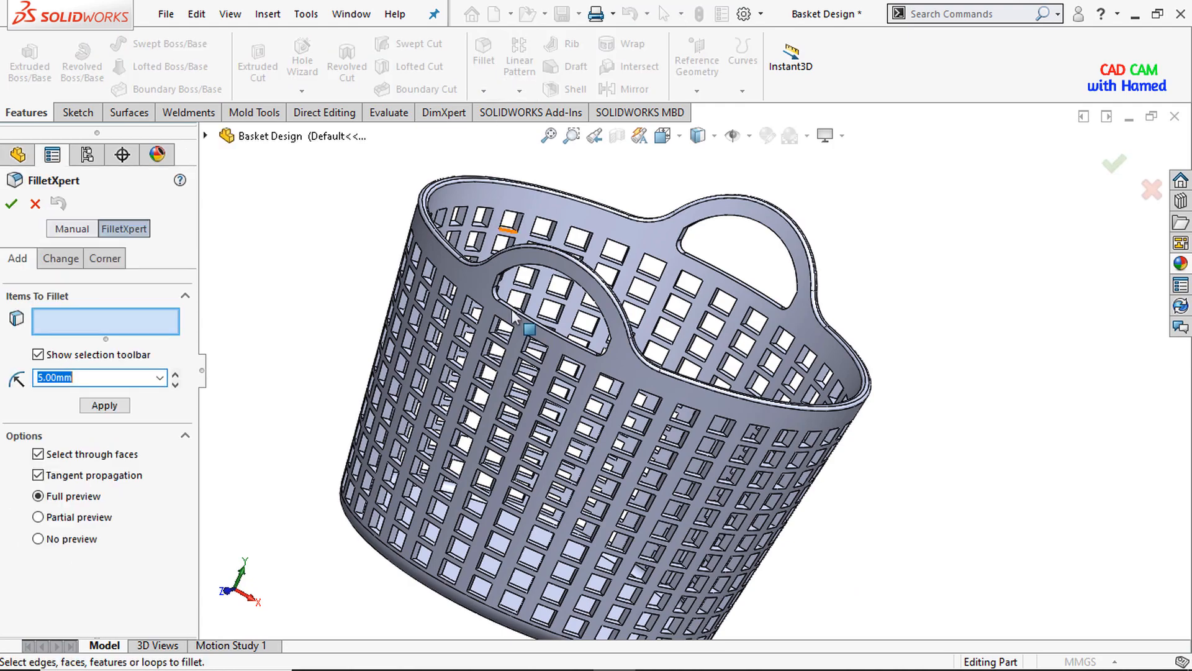
pyautogui.scroll(-6, 450, 383)
pyautogui.press('f')
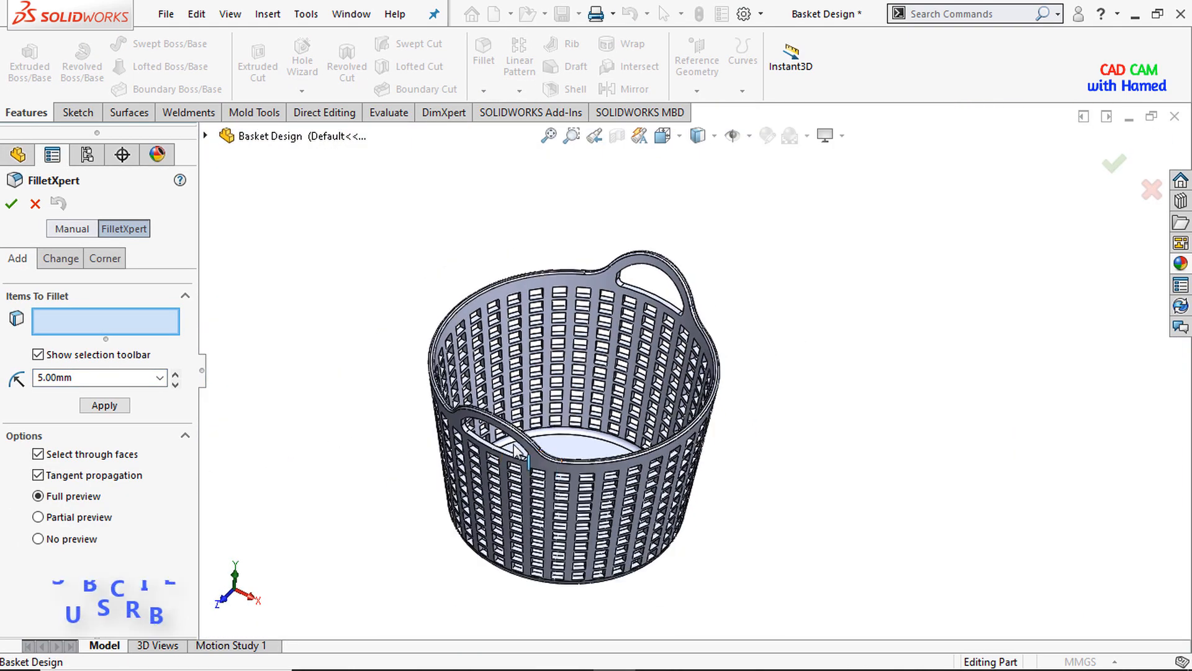
pyautogui.click(81, 376)
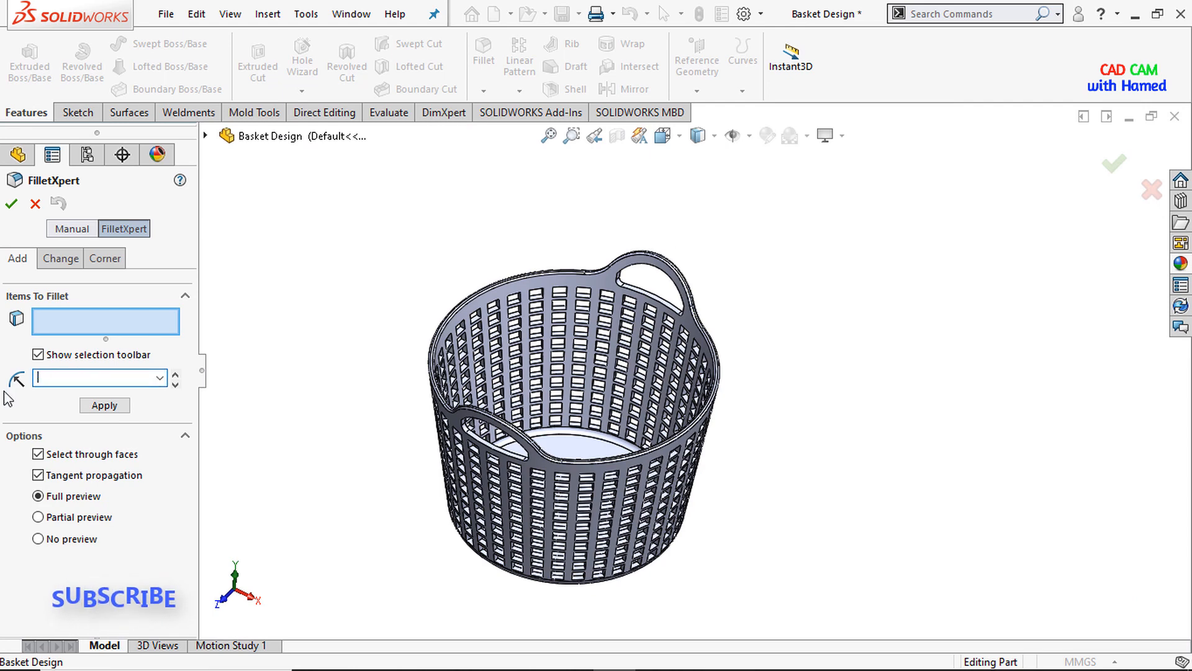
pyautogui.write('1.5')
pyautogui.press('Return')
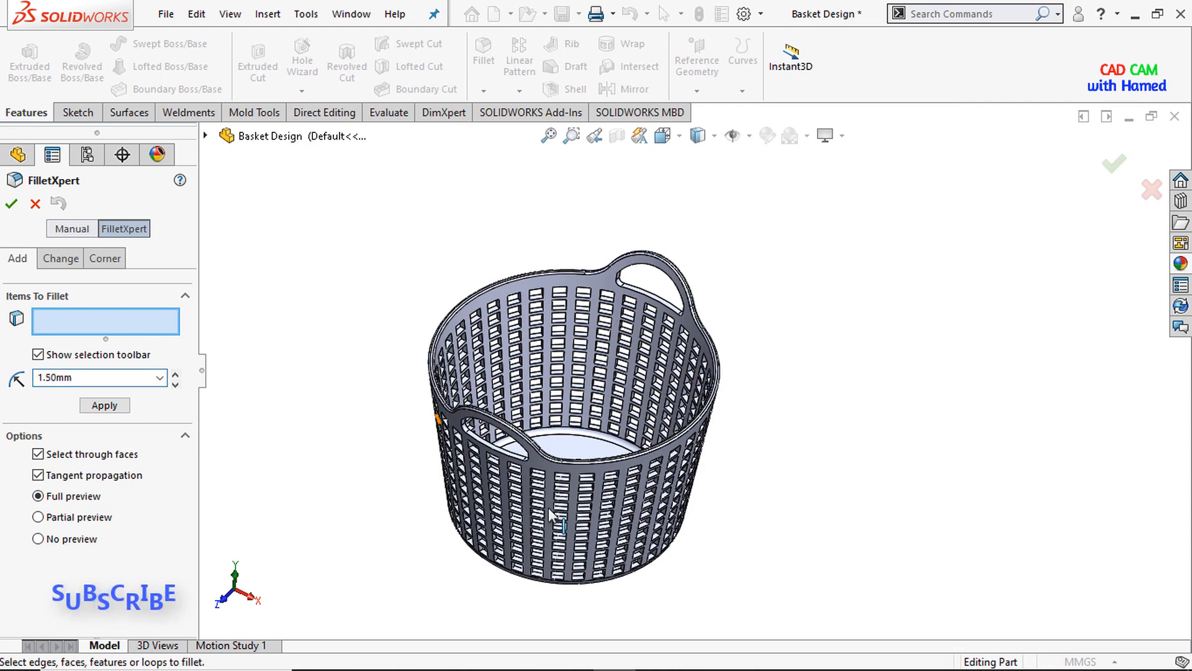
pyautogui.scroll(-5, 549, 401)
pyautogui.moveTo(547, 394); pyautogui.dragTo(537, 314, button='middle')
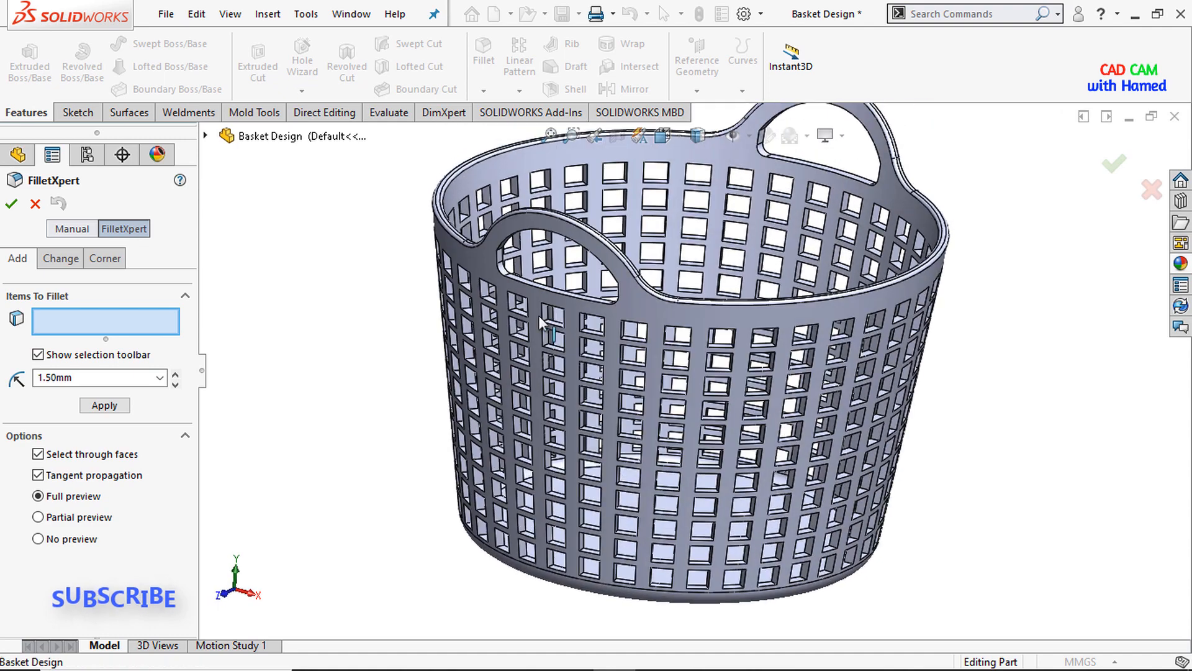
pyautogui.scroll(-5, 484, 313)
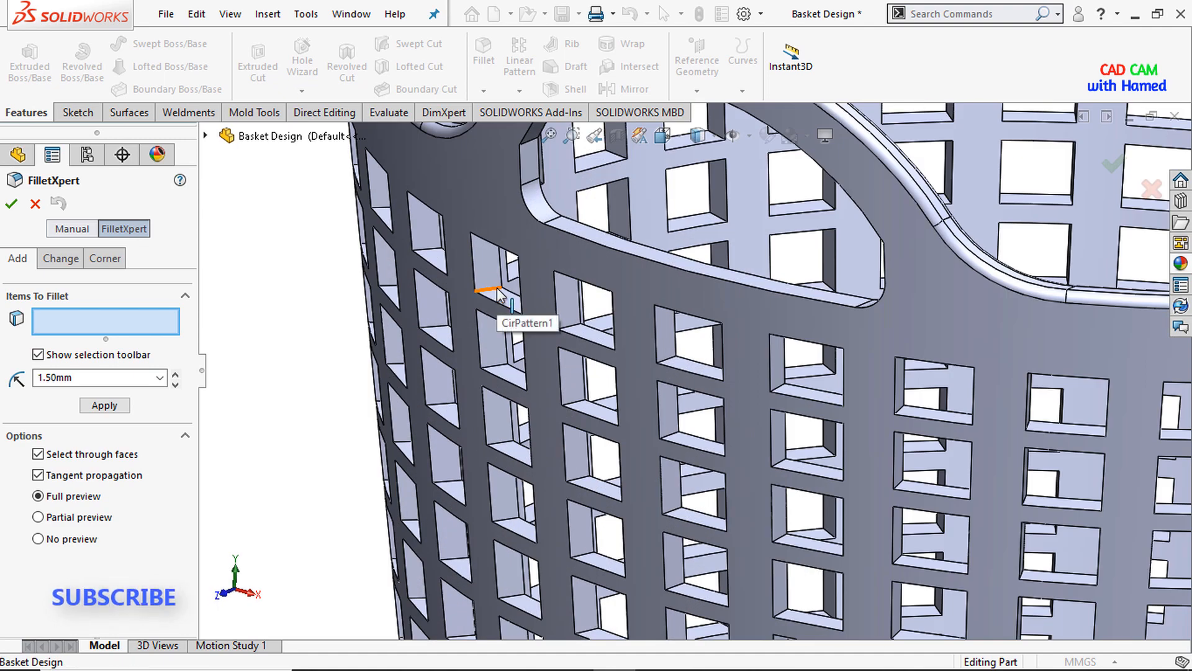
pyautogui.click(497, 292)
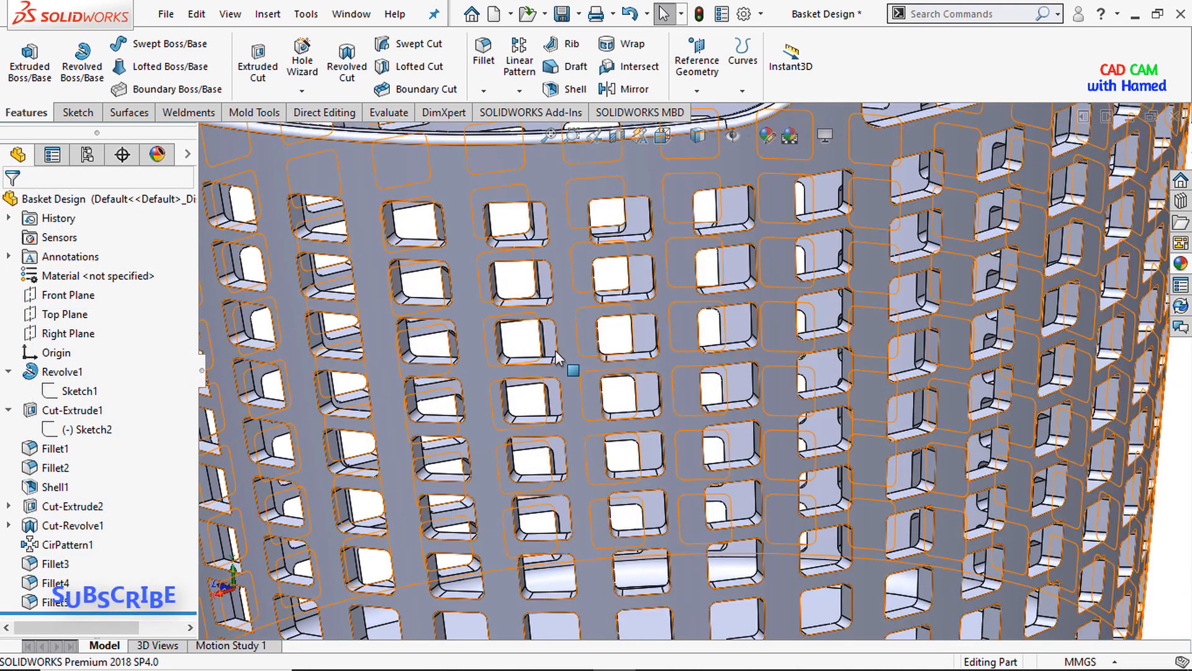
# - Apply a bright green color from the standard swatches to the whole basket part
pyautogui.scroll(-5, 529, 356)
pyautogui.moveTo(529, 355); pyautogui.dragTo(497, 415, button='middle')
pyautogui.scroll(10, 497, 415)
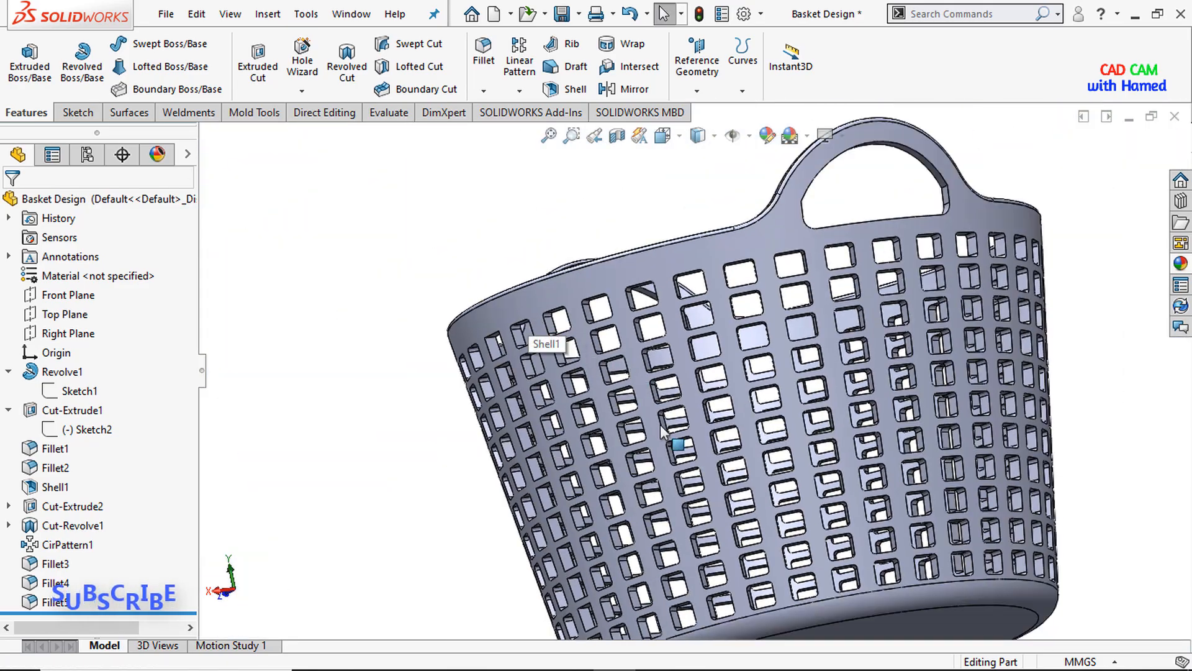
pyautogui.scroll(3, 661, 423)
pyautogui.moveTo(661, 423); pyautogui.dragTo(681, 354, button='middle')
pyautogui.scroll(2, 696, 396)
pyautogui.scroll(-2, 681, 354)
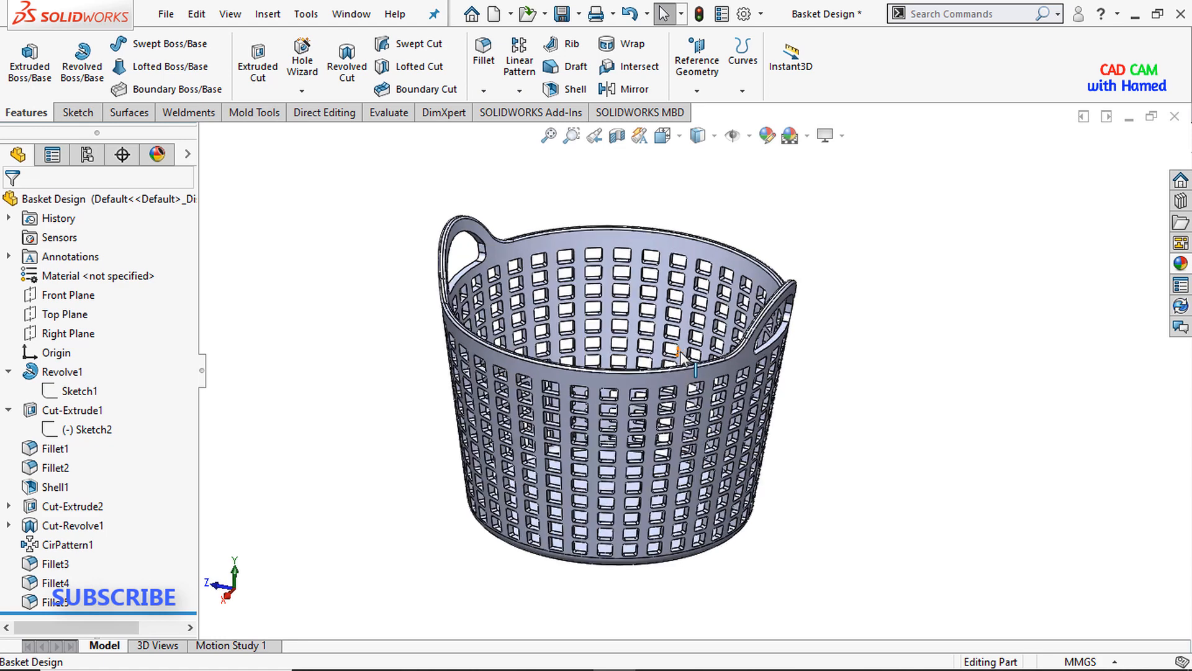
pyautogui.click(770, 138)
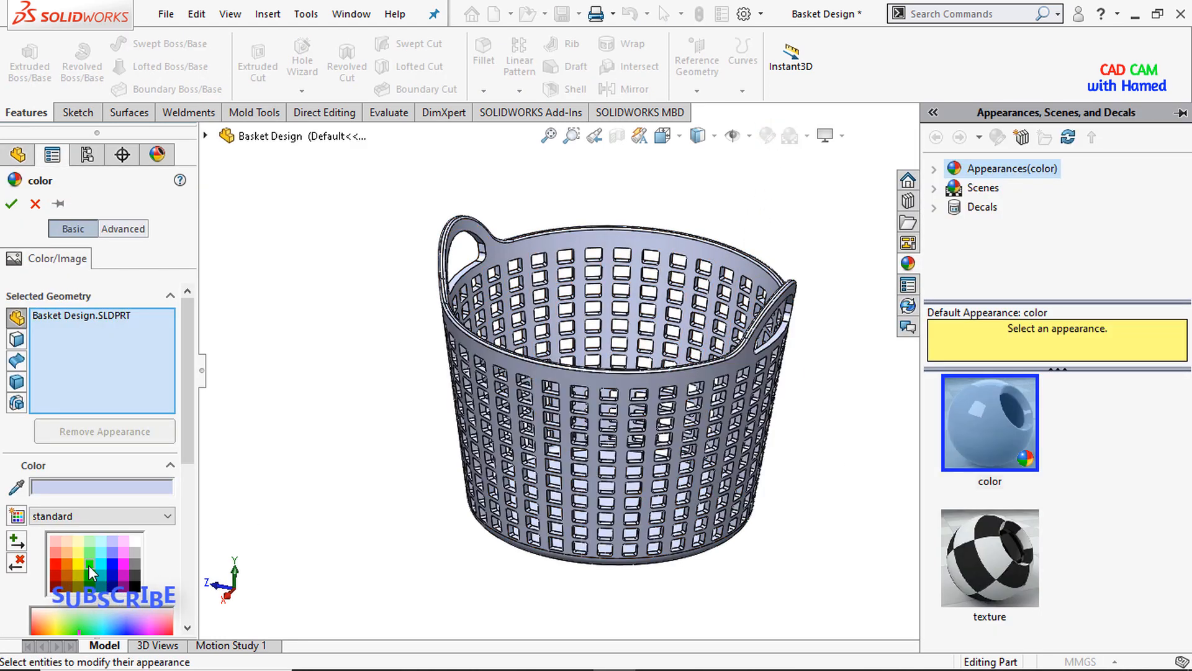
pyautogui.click(89, 564)
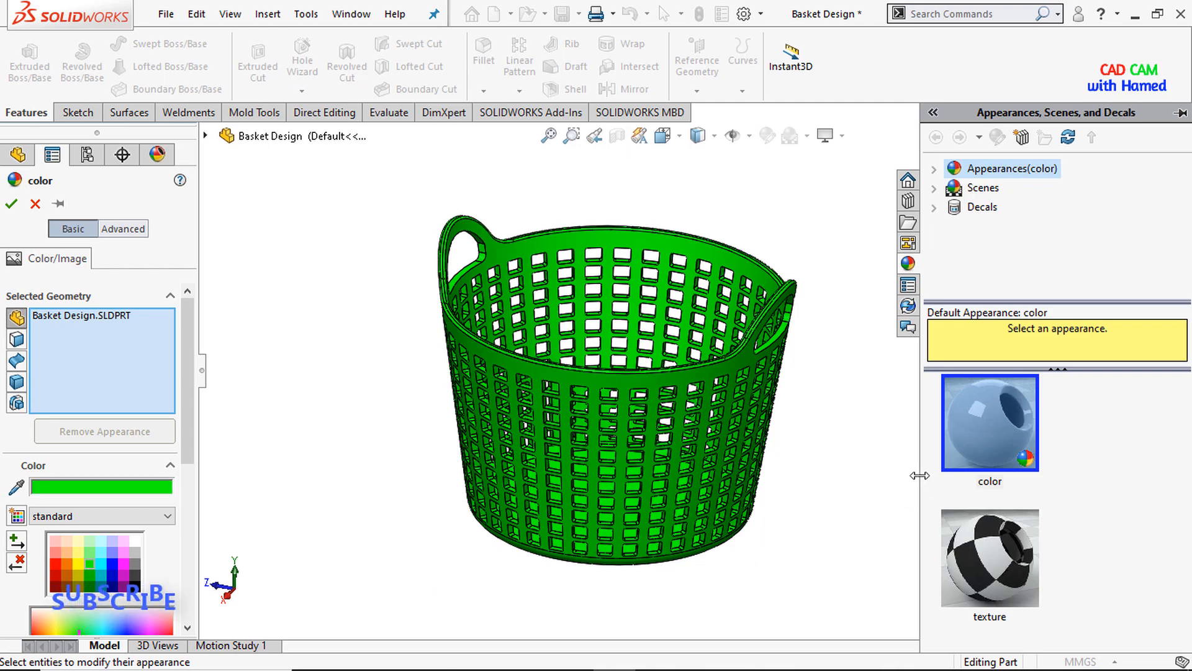
pyautogui.moveTo(920, 475); pyautogui.dragTo(1187, 452)
pyautogui.click(13, 205)
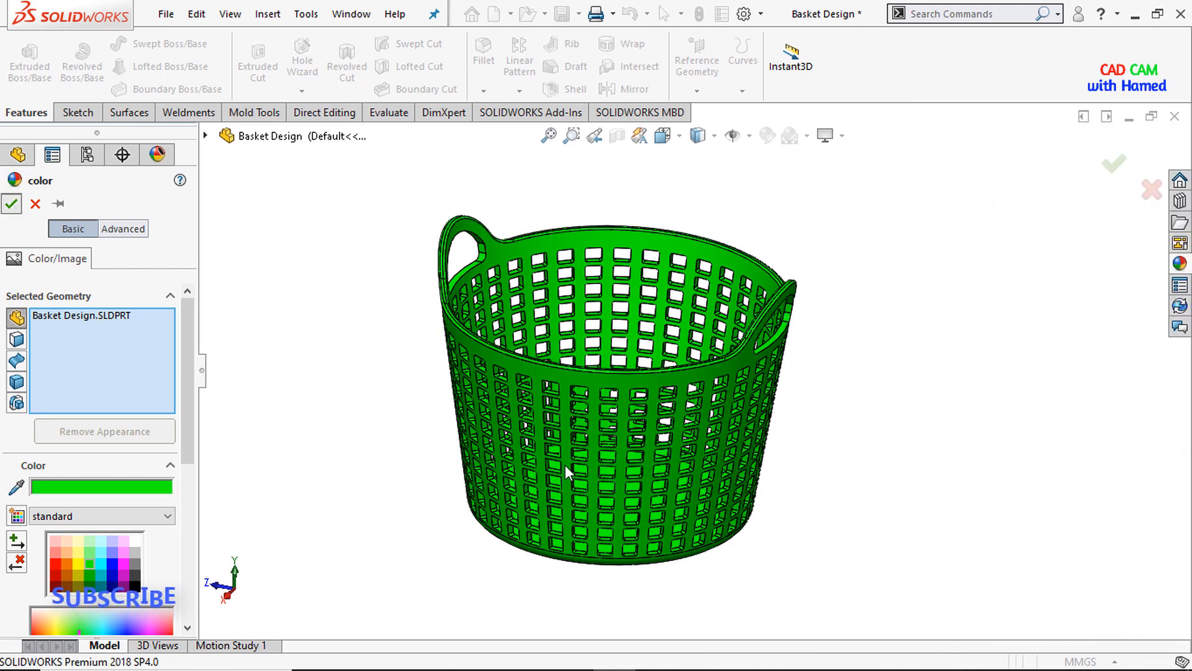
pyautogui.moveTo(819, 520); pyautogui.dragTo(563, 602, button='middle')
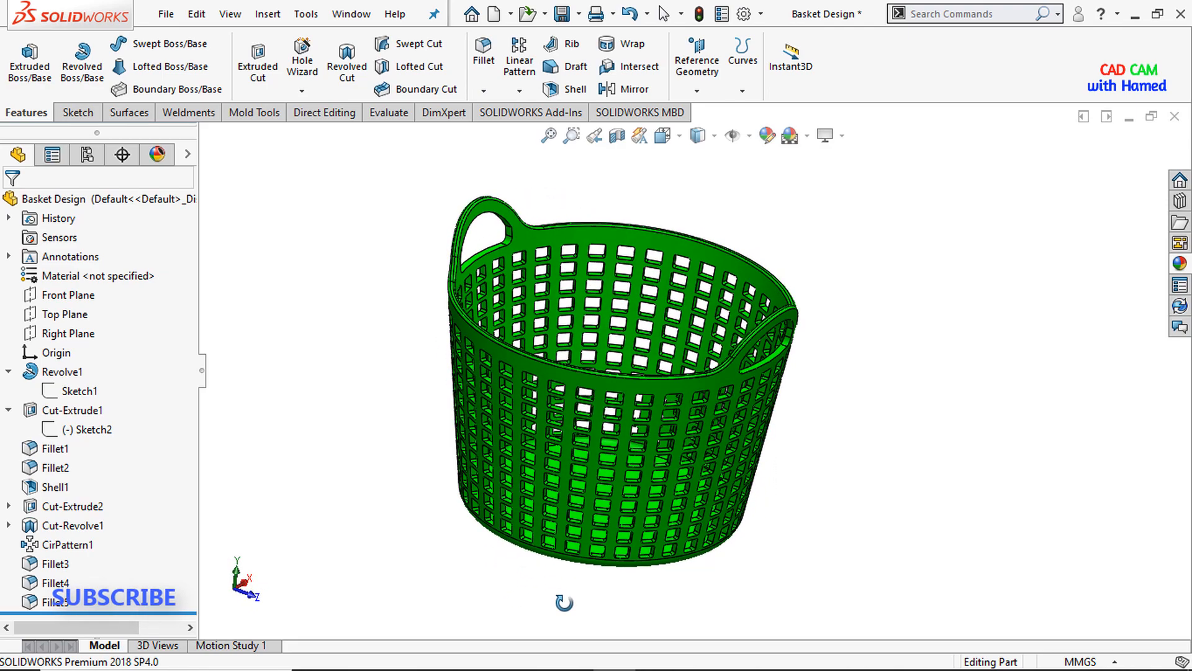
pyautogui.press('Escape')
pyautogui.scroll(-3, 612, 344)
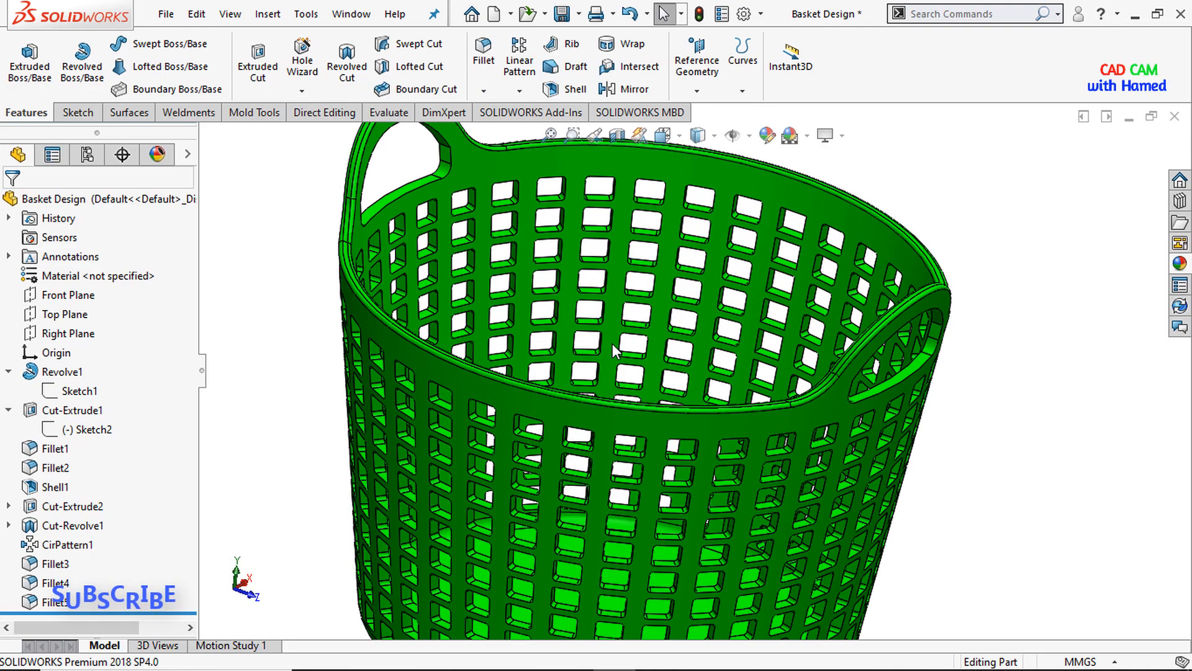